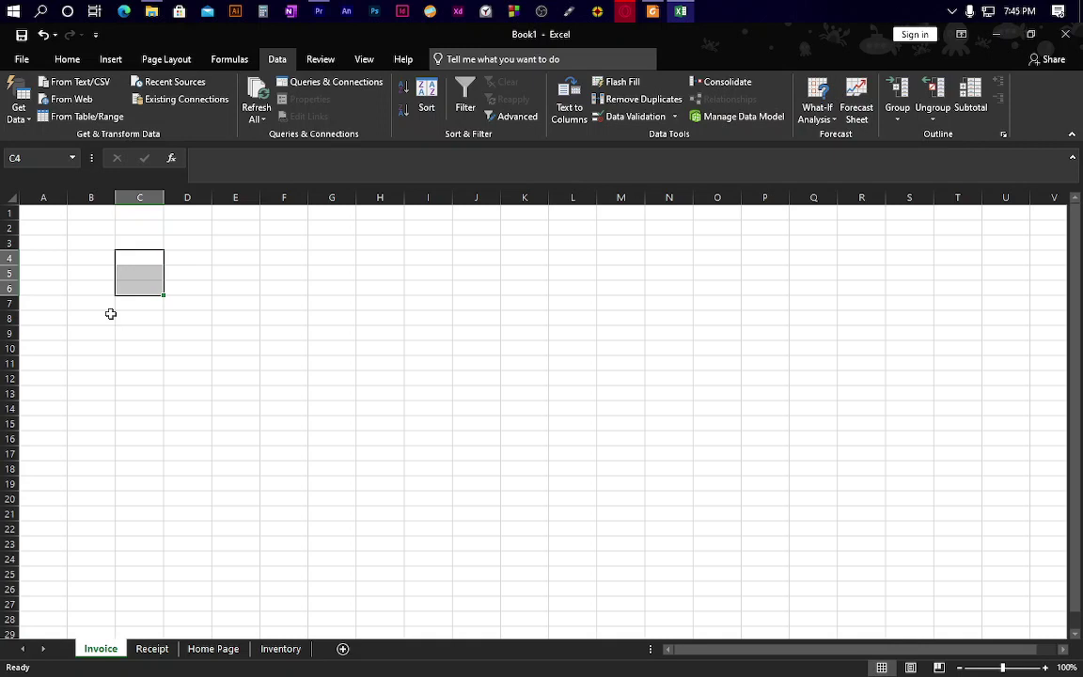
Enter the column headers Item Code in A1 and Name in B1 of the Invoice sheet.
{"action": "left_click", "coordinate": [57, 218]}
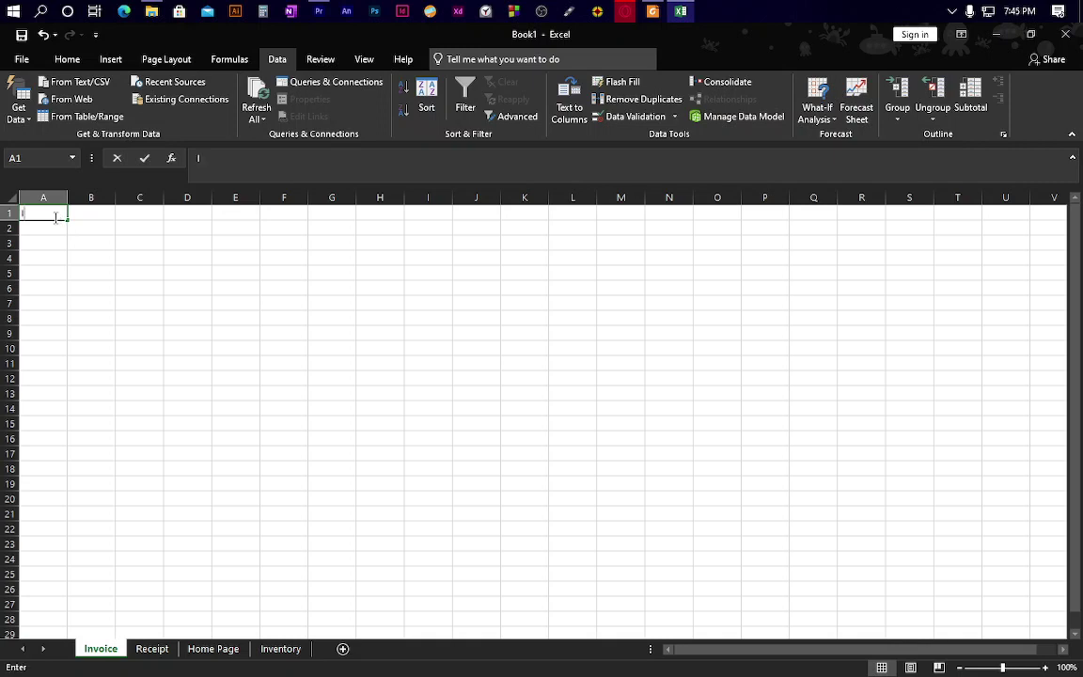
{"action": "double_click", "coordinate": [57, 219]}
{"action": "type", "text": "Item Code"}
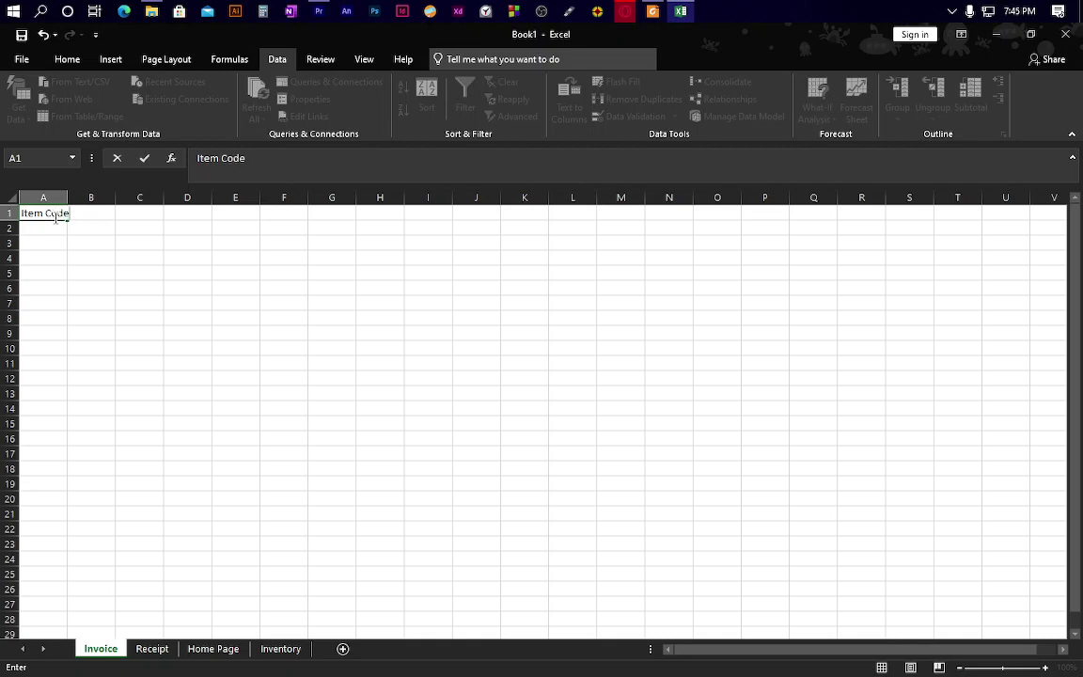
{"action": "key", "text": "Tab"}
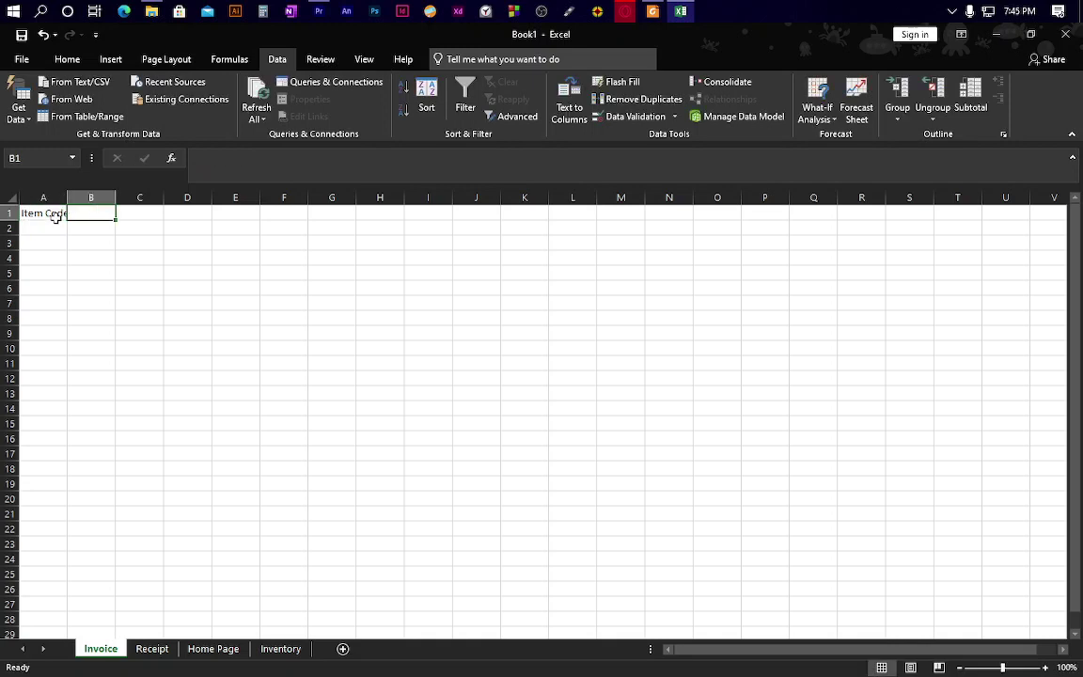
{"action": "type", "text": "Name"}
{"action": "key", "text": "Tab"}
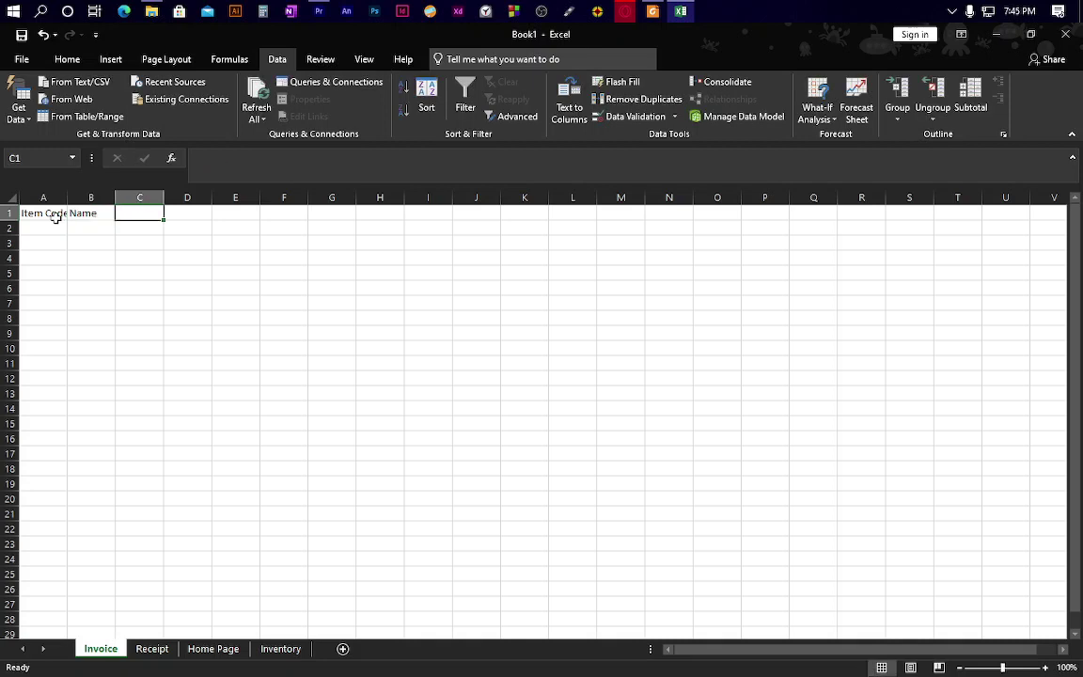
Add the column headers Quantity in C1 and Selling Price in D1.
{"action": "type", "text": "Quanti"}
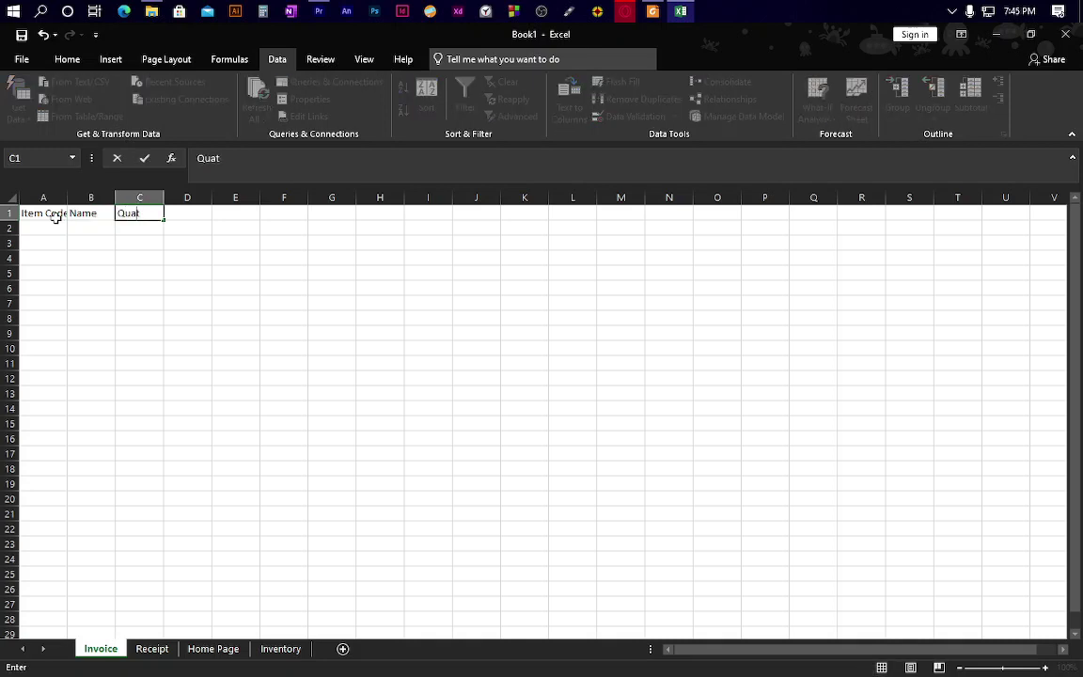
{"action": "type", "text": "ty"}
{"action": "key", "text": "Tab"}
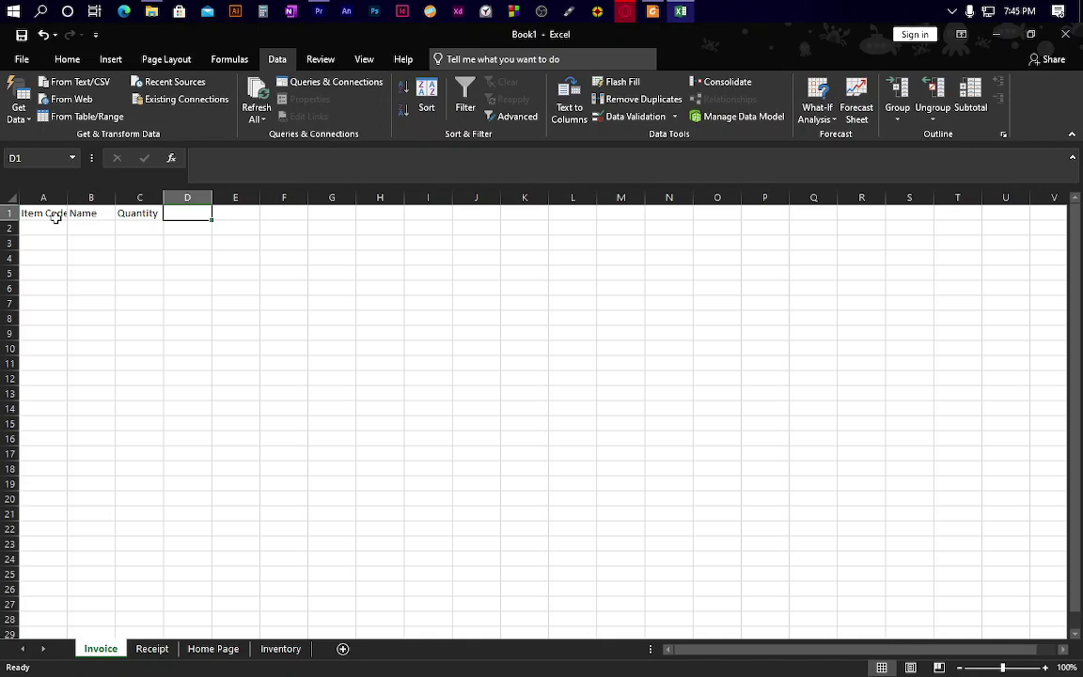
{"action": "type", "text": "Sellin"}
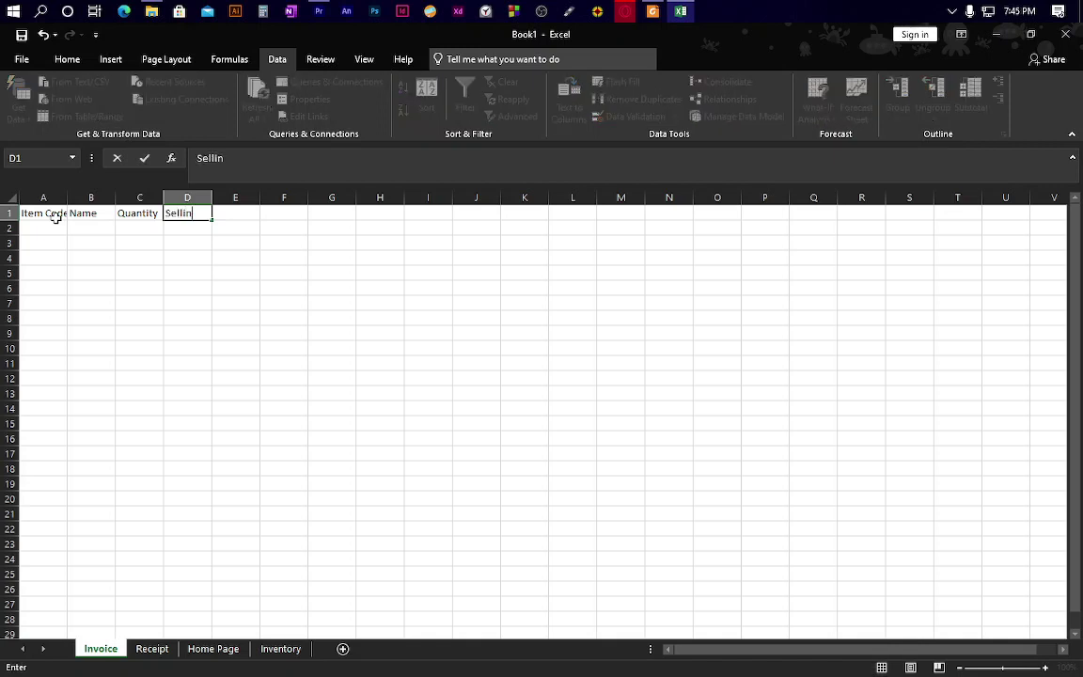
{"action": "type", "text": "g Price"}
{"action": "key", "text": "BackSpace"}
{"action": "type", "text": "e"}
{"action": "key", "text": "Tab"}
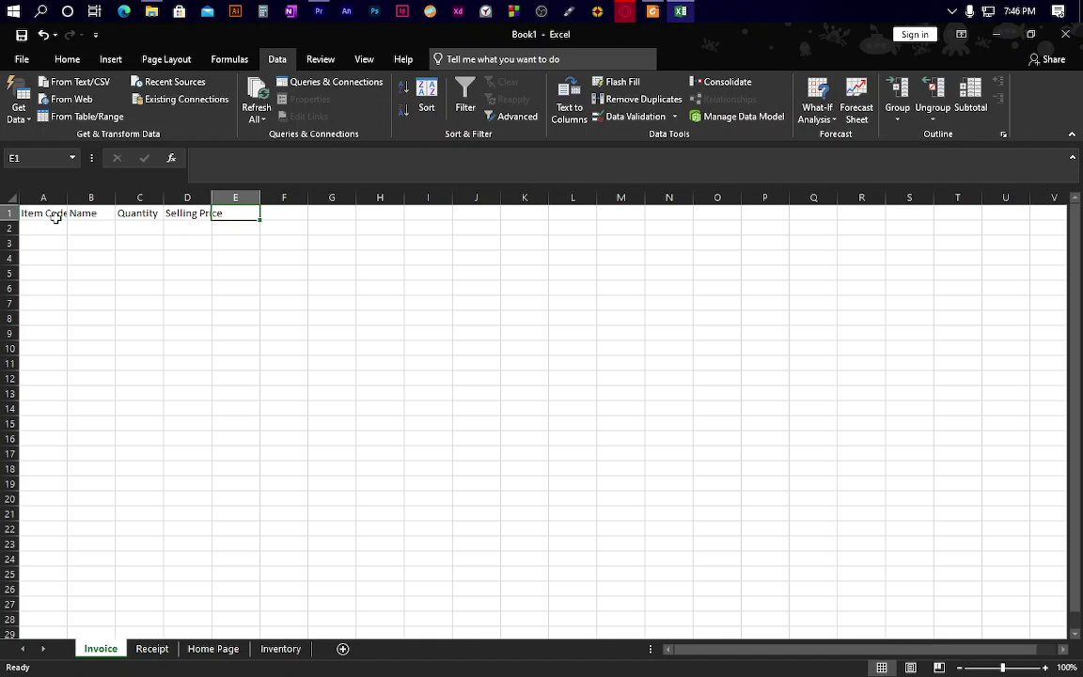
Enter a quantity of 2 in C2 and a selling price of 15 in D2.
{"action": "left_click", "coordinate": [141, 227]}
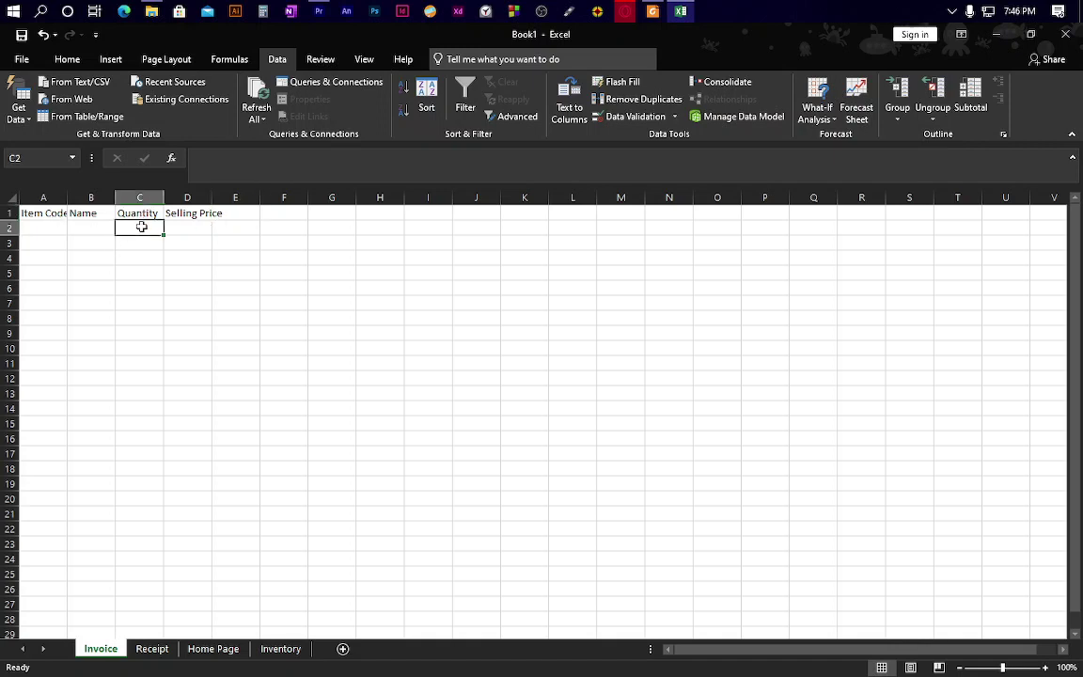
{"action": "type", "text": "2"}
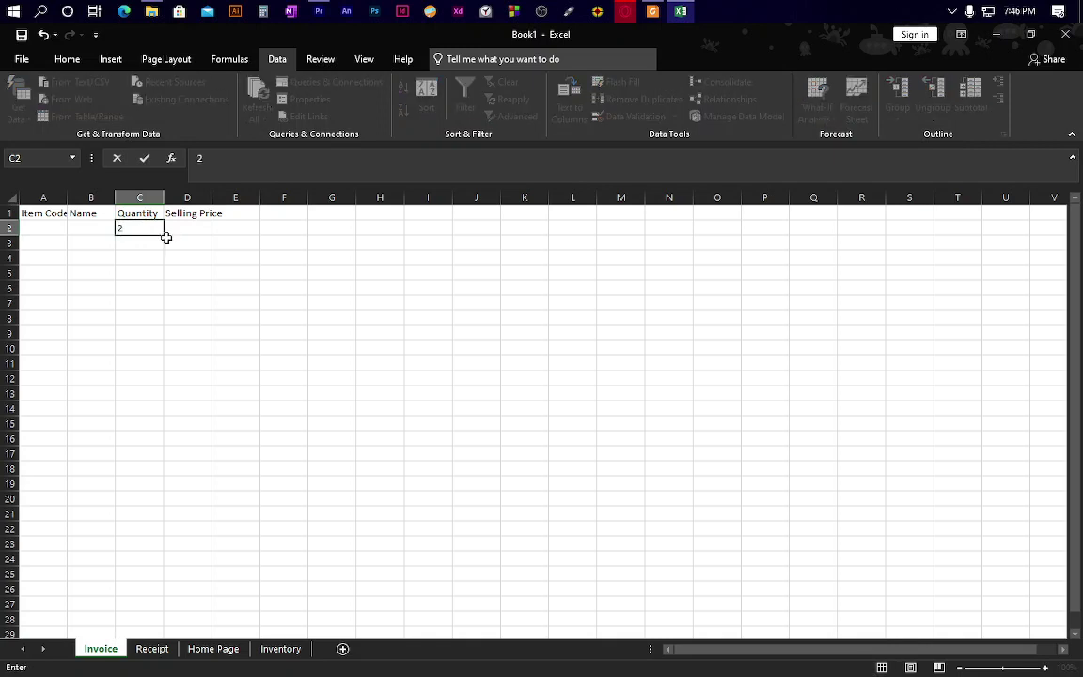
{"action": "left_click", "coordinate": [181, 227]}
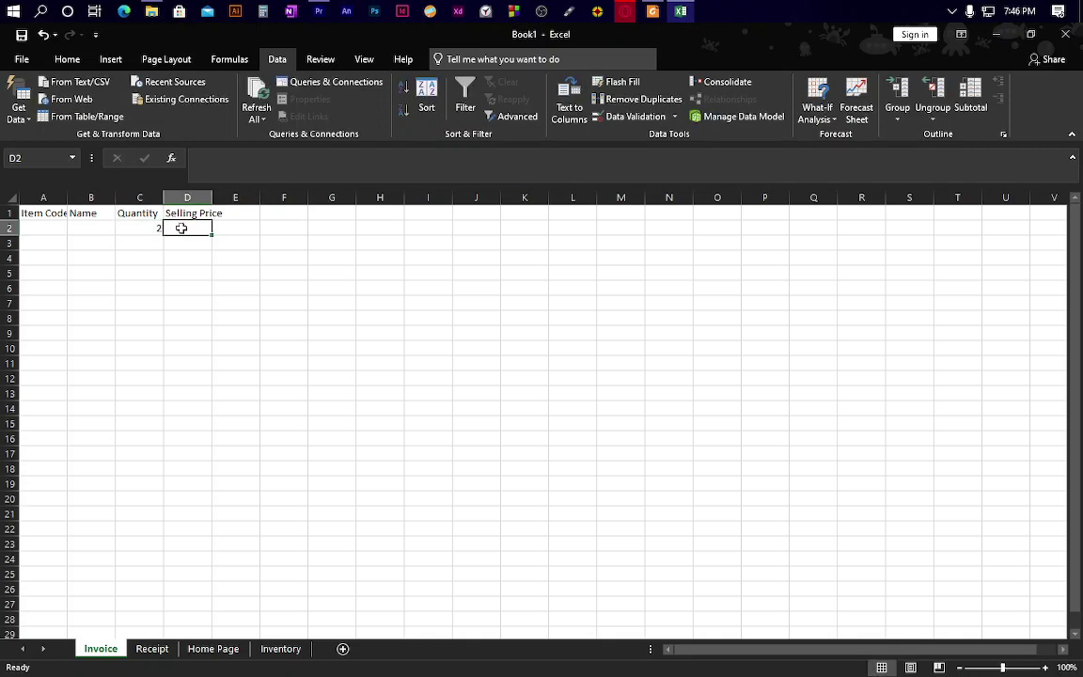
{"action": "type", "text": "15"}
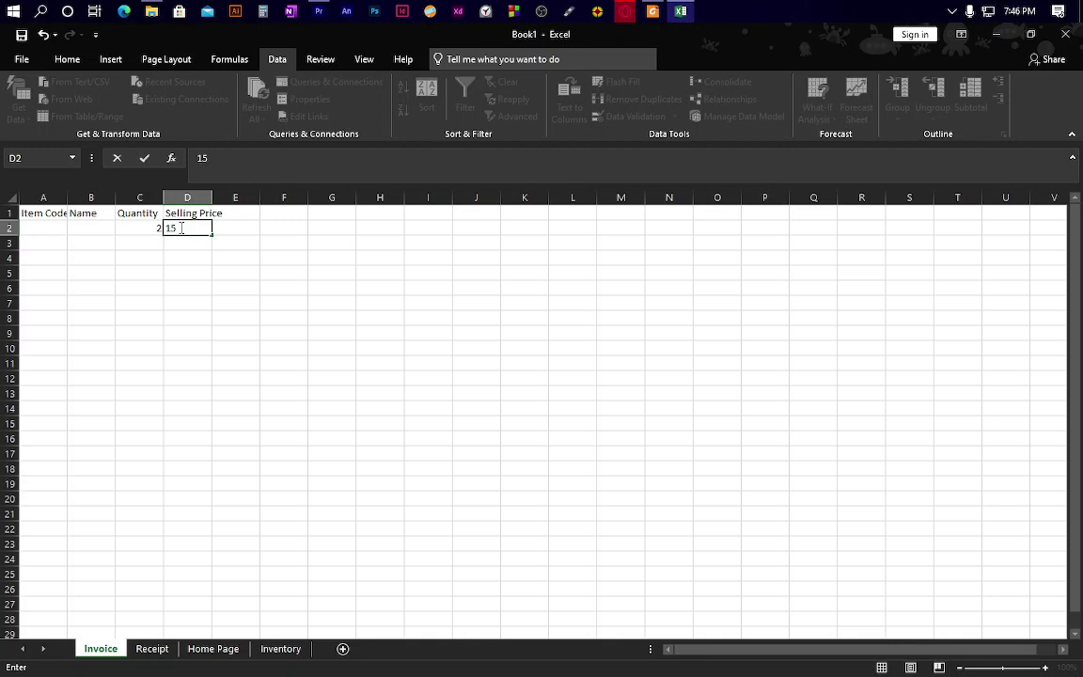
{"action": "key", "text": "Tab"}
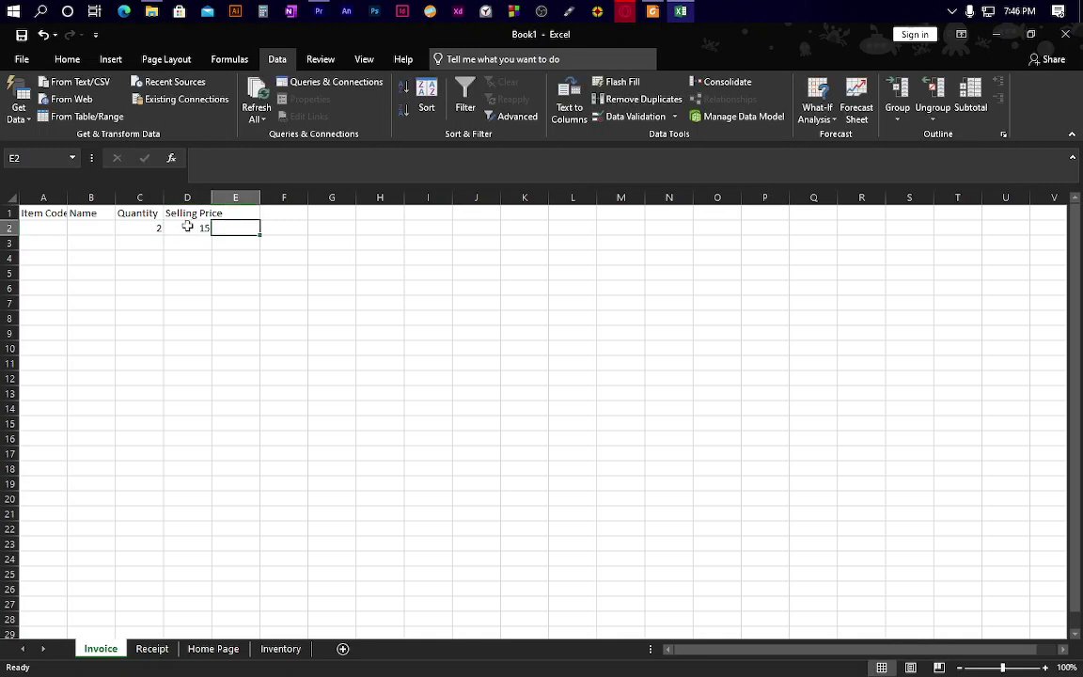
Add the column header Total in E1.
{"action": "left_click", "coordinate": [241, 214]}
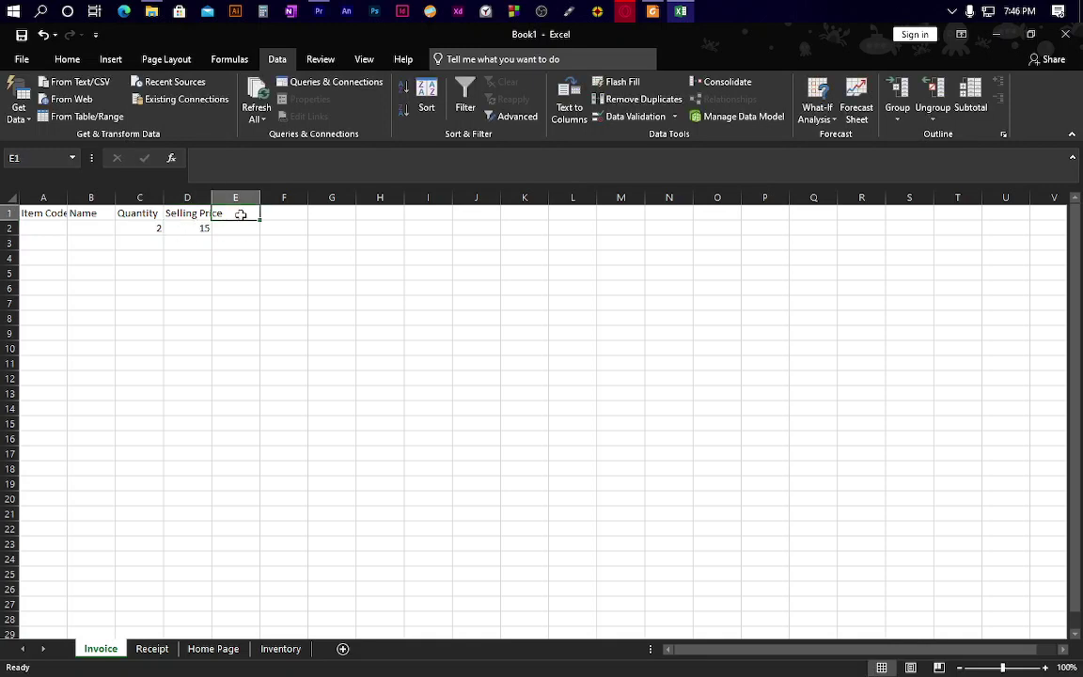
{"action": "type", "text": "To"}
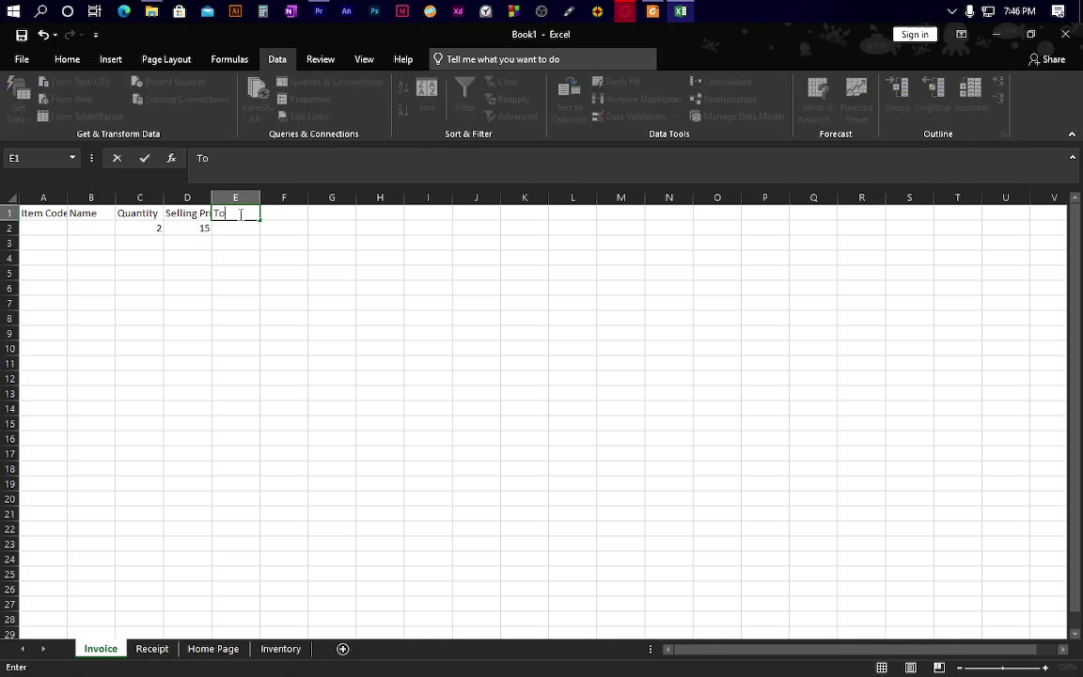
{"action": "type", "text": "tal"}
{"action": "key", "text": "Tab"}
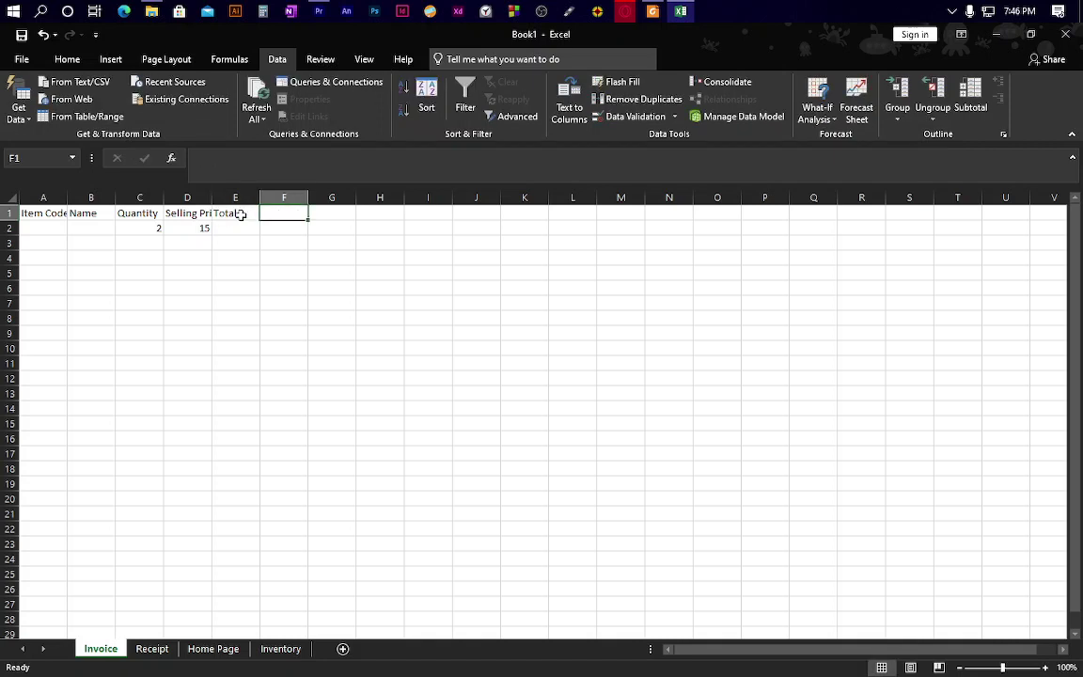
{"action": "left_click", "coordinate": [187, 212]}
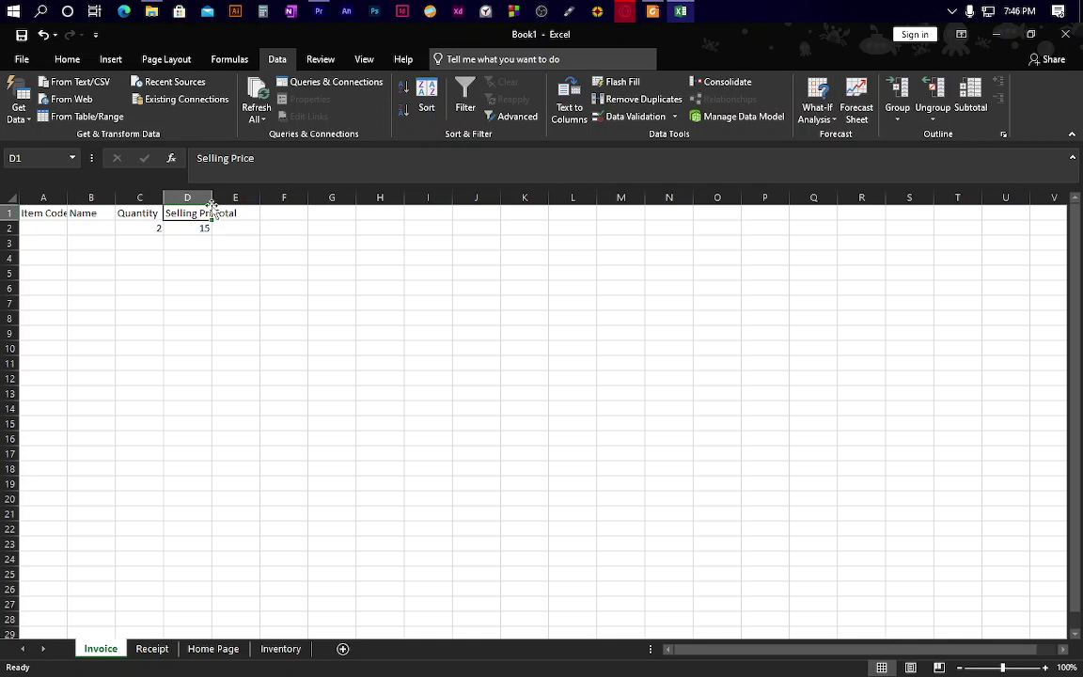
{"action": "left_click_drag", "start_coordinate": [212, 197], "coordinate": [228, 197]}
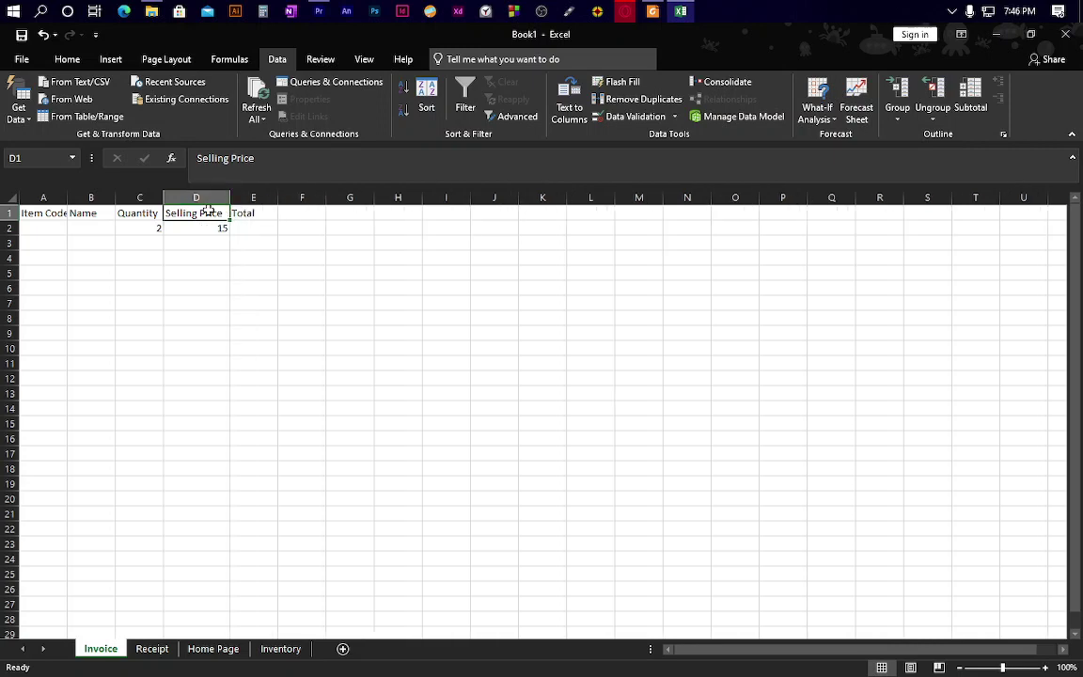
{"action": "key", "text": "ctrl+z"}
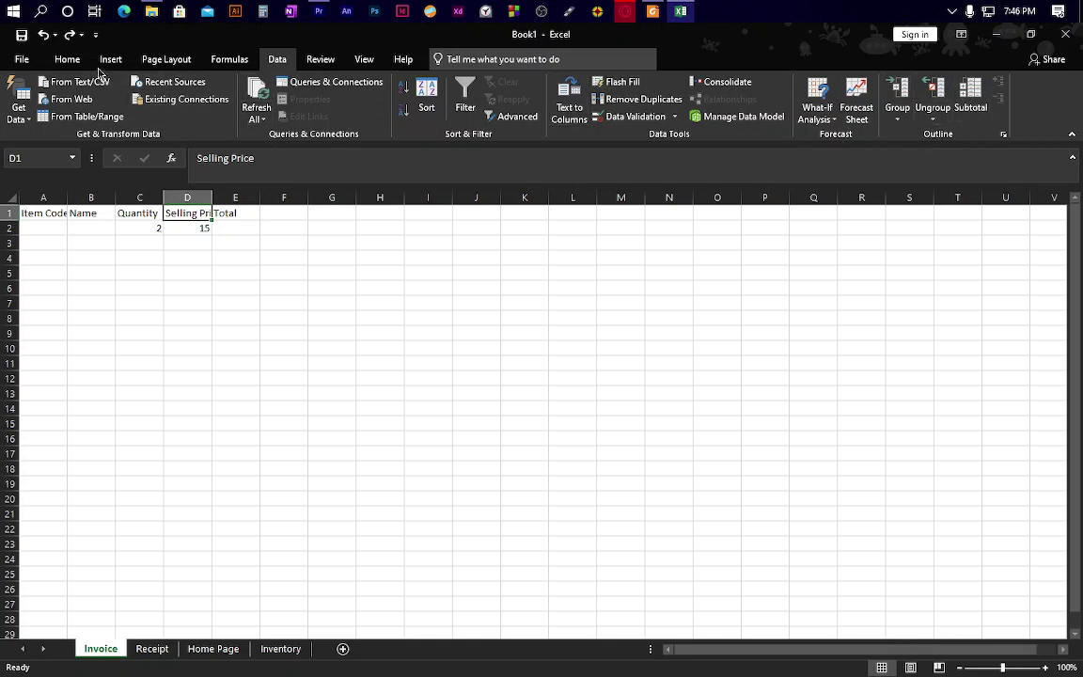
Set the width of the Selling Price column to 20.
{"action": "left_click", "coordinate": [68, 59]}
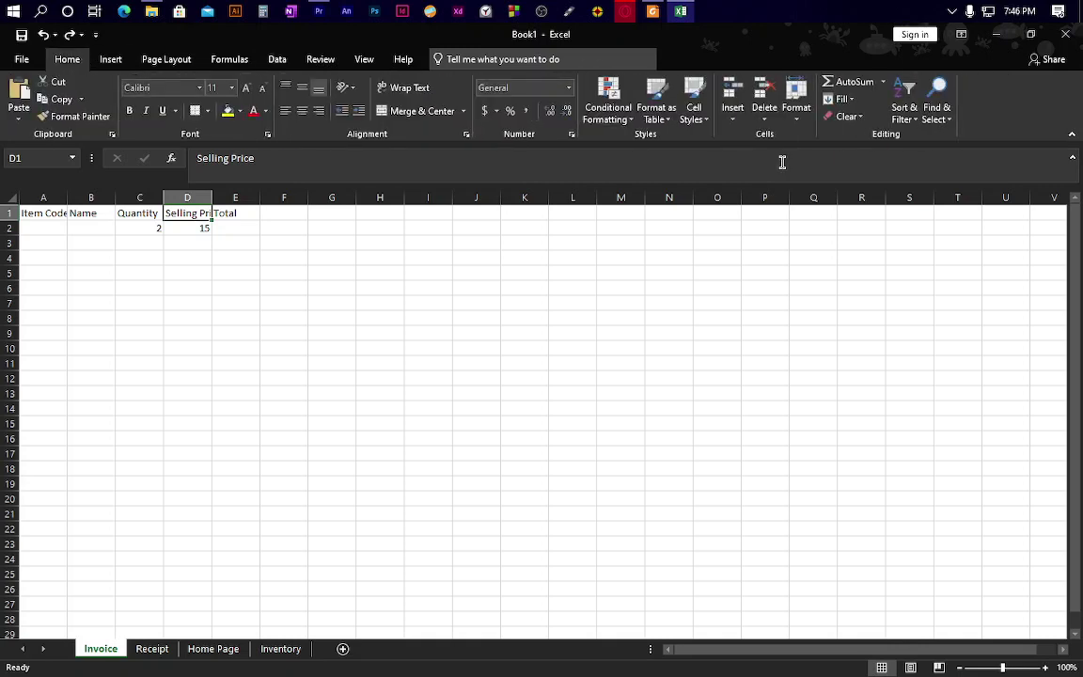
{"action": "left_click", "coordinate": [796, 103]}
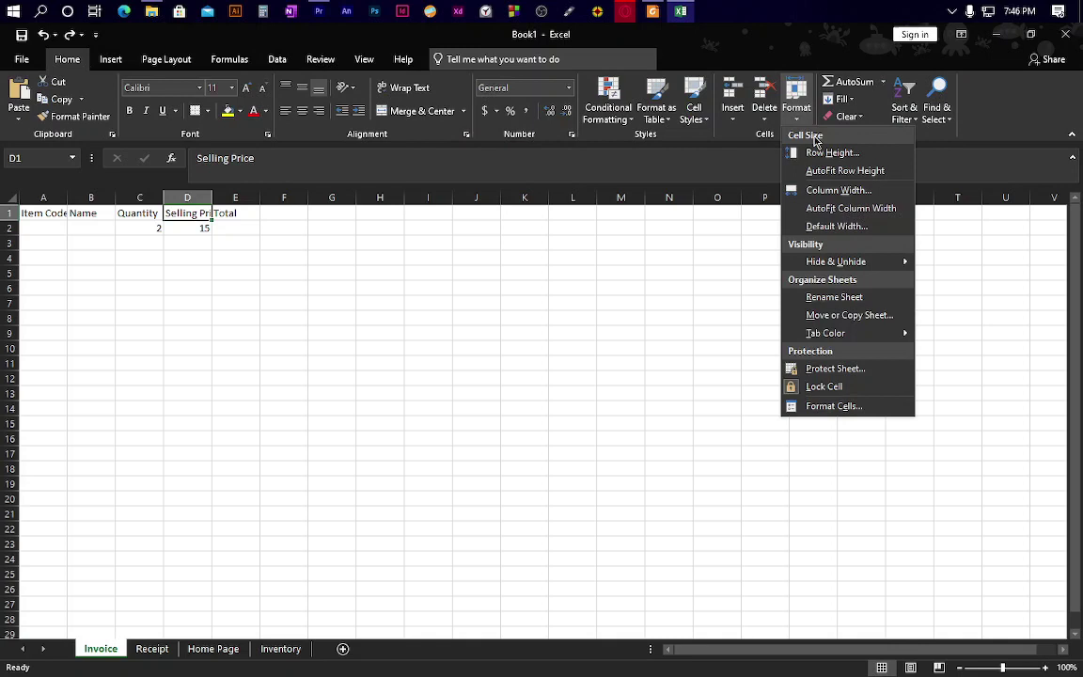
{"action": "left_click", "coordinate": [831, 193]}
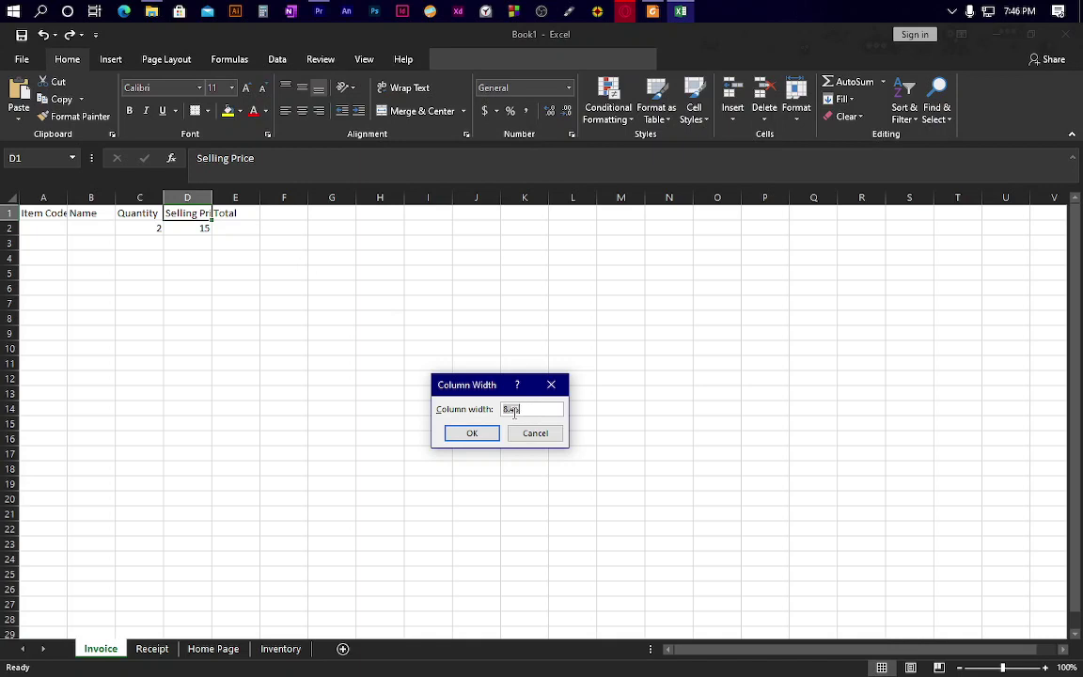
{"action": "type", "text": "20"}
{"action": "key", "text": "Return"}
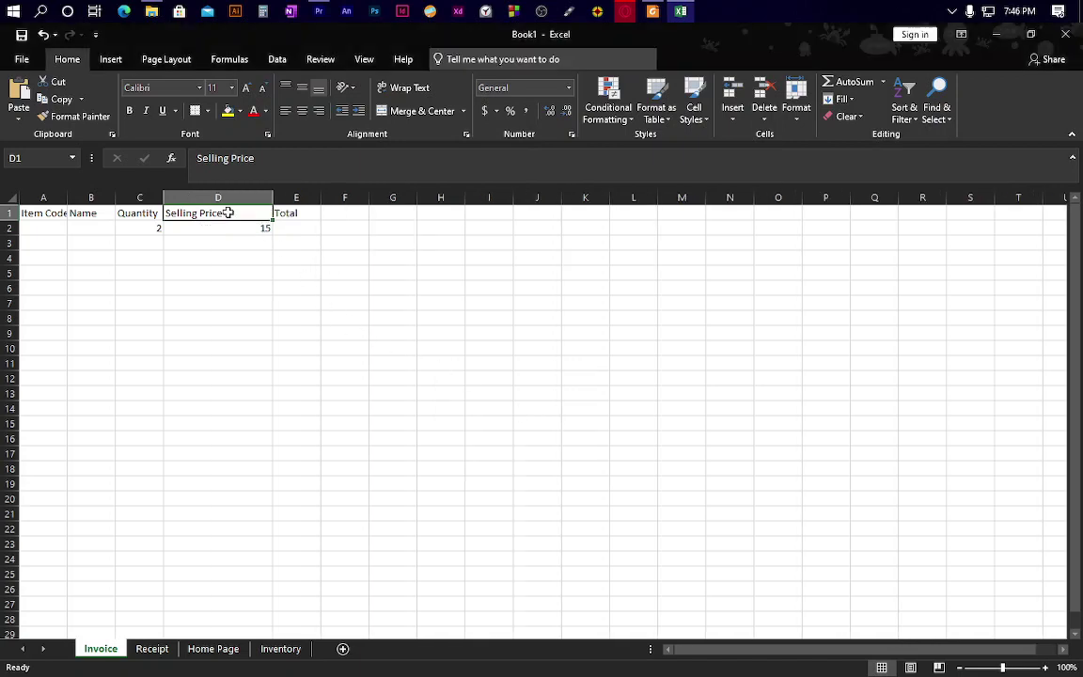
Set the width of the Item Code column to 20.
{"action": "left_click", "coordinate": [131, 215]}
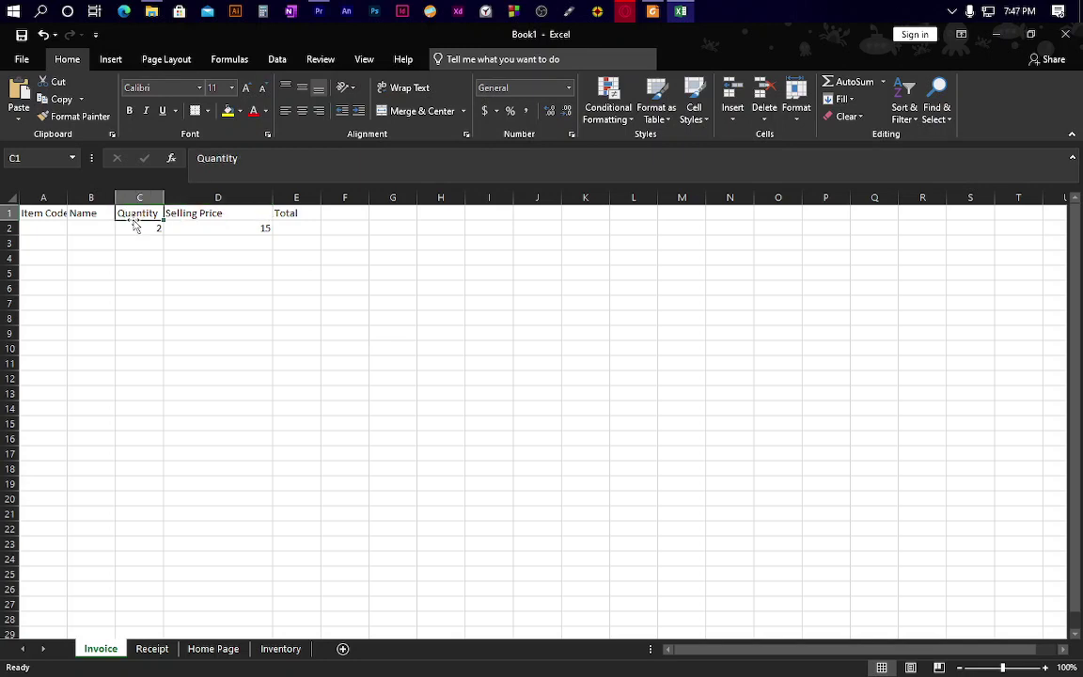
{"action": "left_click", "coordinate": [45, 213]}
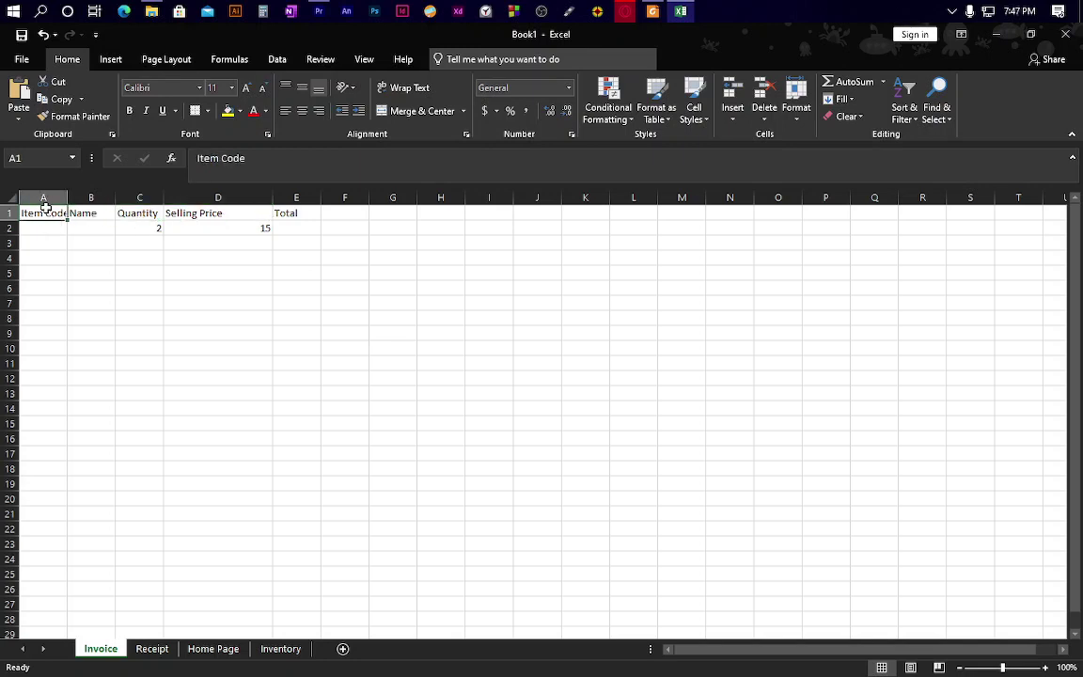
{"action": "left_click", "coordinate": [806, 123]}
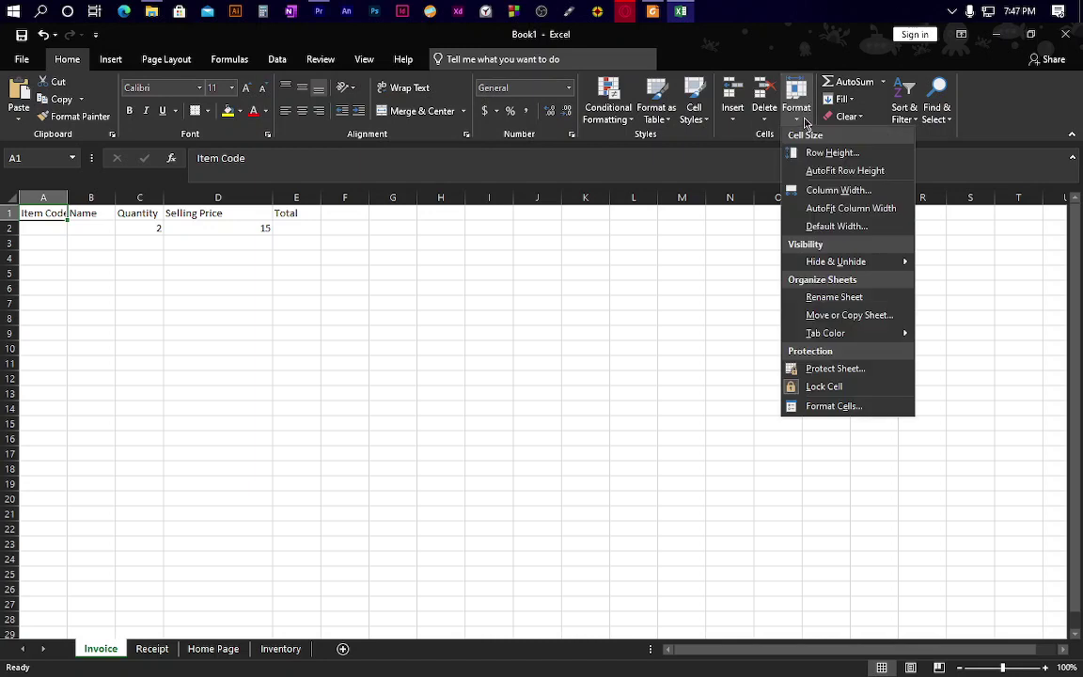
{"action": "left_click", "coordinate": [826, 189]}
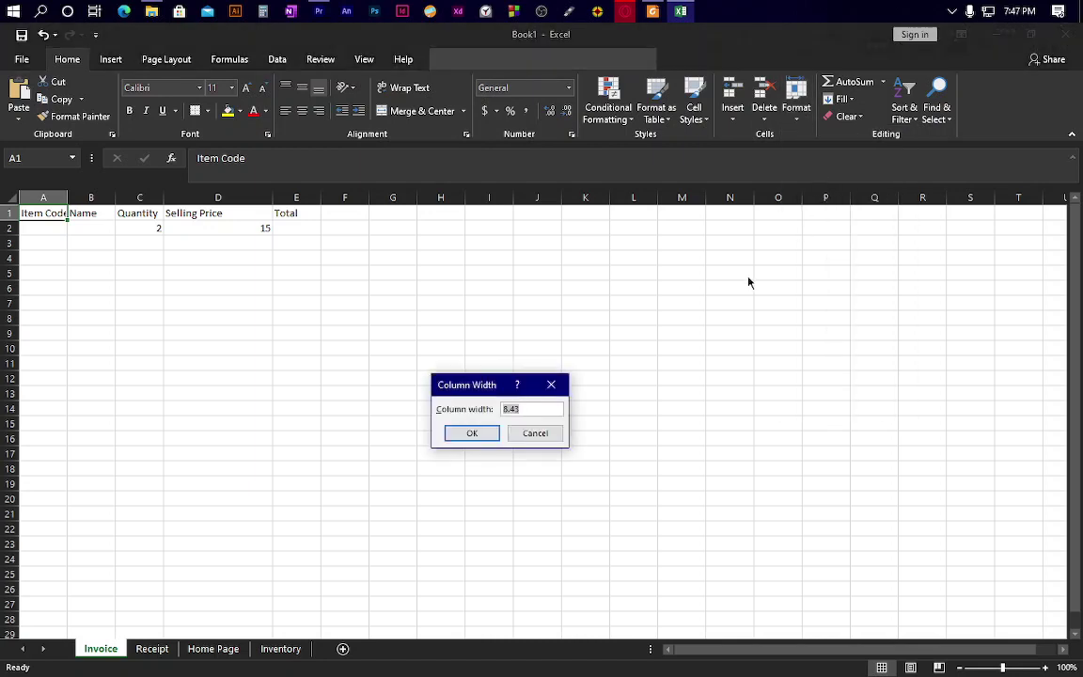
{"action": "type", "text": "20"}
{"action": "key", "text": "Return"}
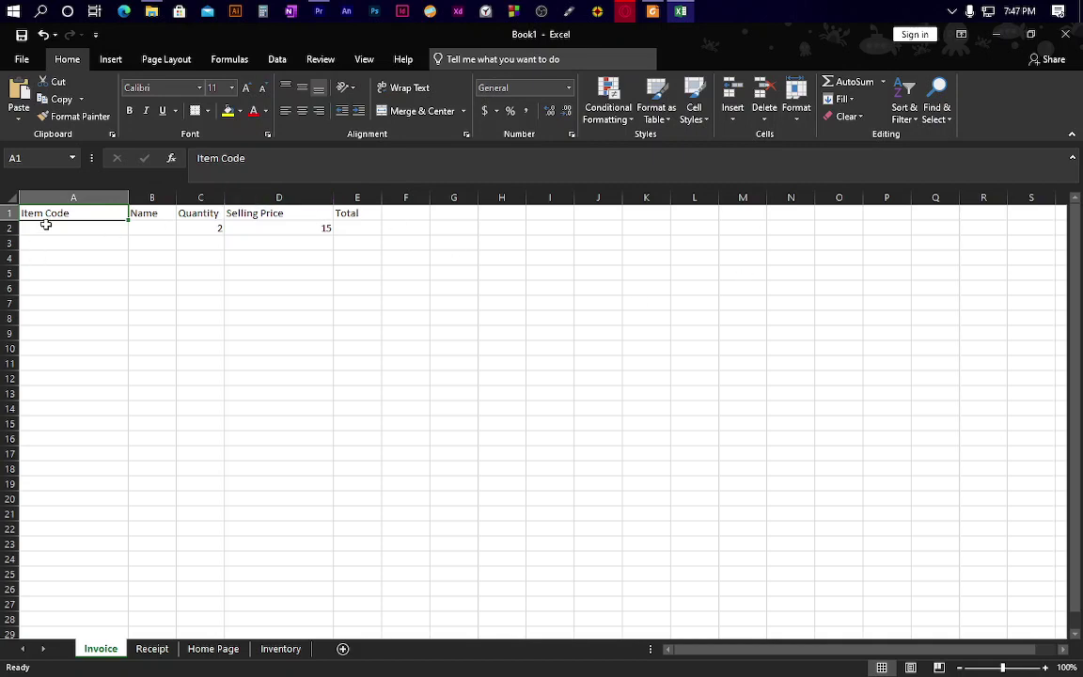
Format the header cells A1:E1 in Arial Rounded MT Bold at font size 16.
{"action": "left_click", "coordinate": [357, 215]}
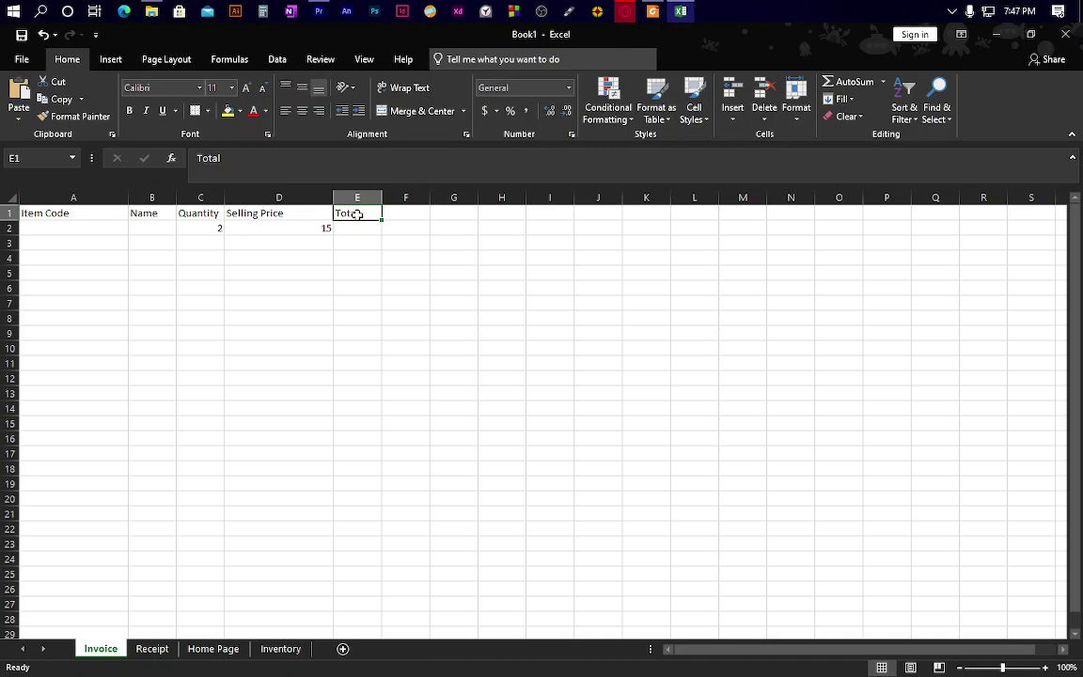
{"action": "left_click_drag", "start_coordinate": [357, 214], "coordinate": [78, 216]}
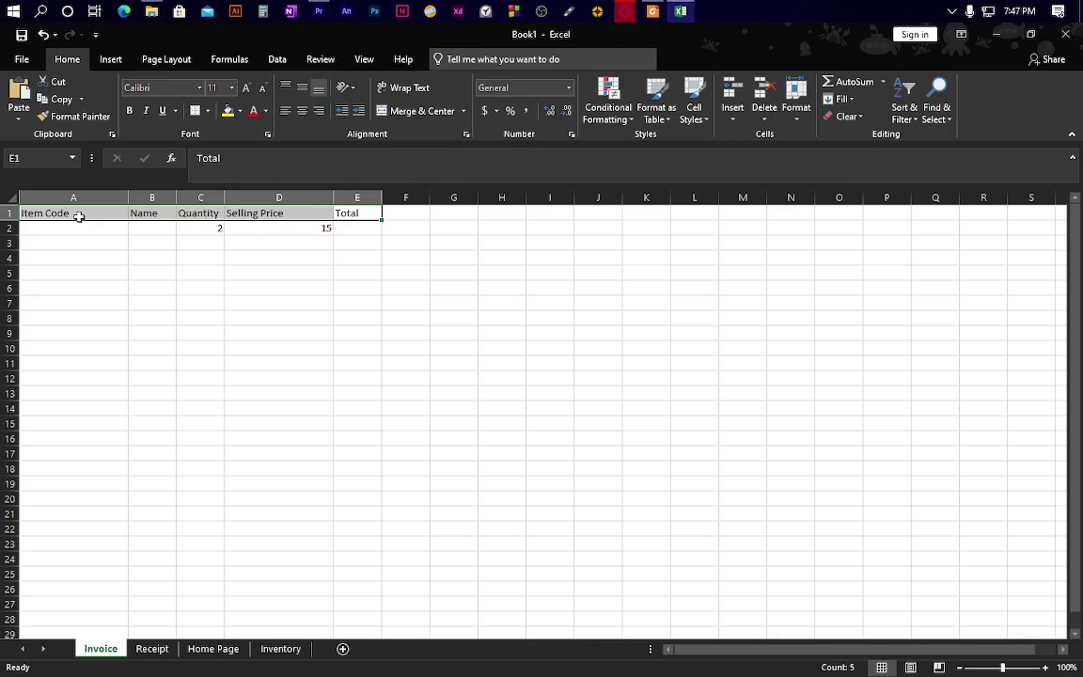
{"action": "left_click", "coordinate": [201, 88]}
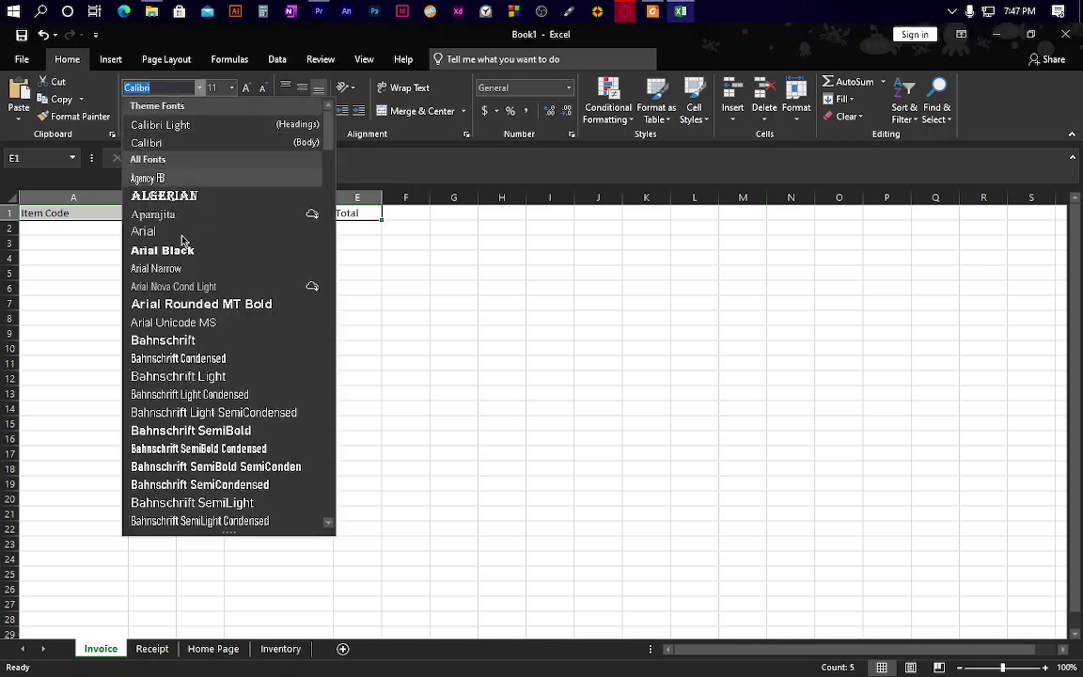
{"action": "left_click", "coordinate": [201, 305]}
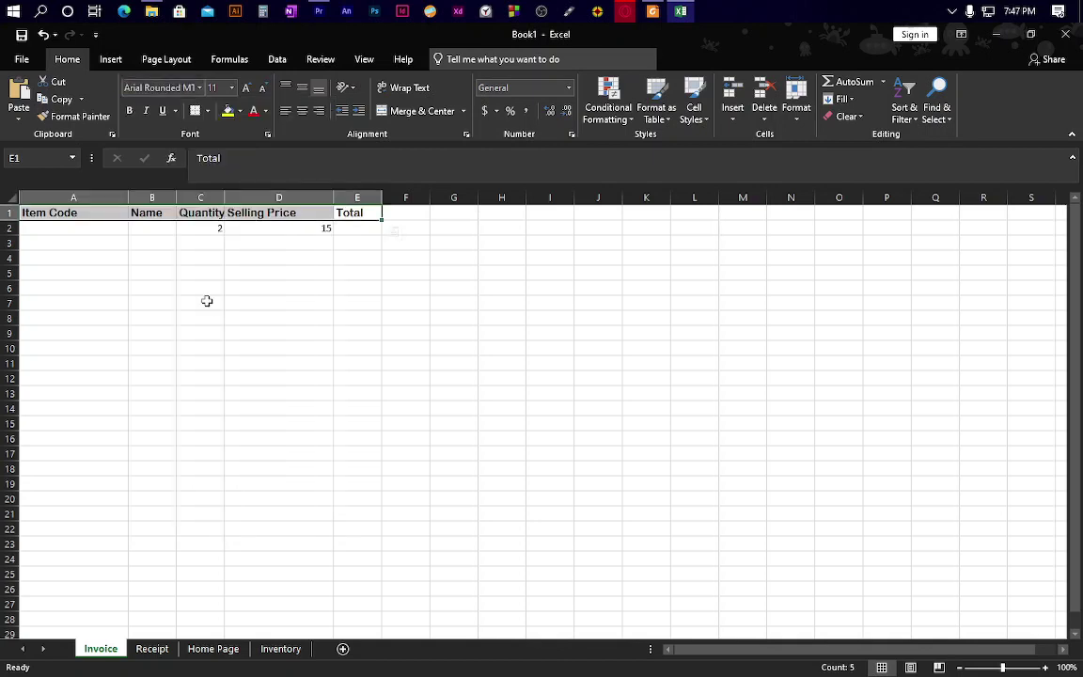
{"action": "left_click", "coordinate": [232, 88]}
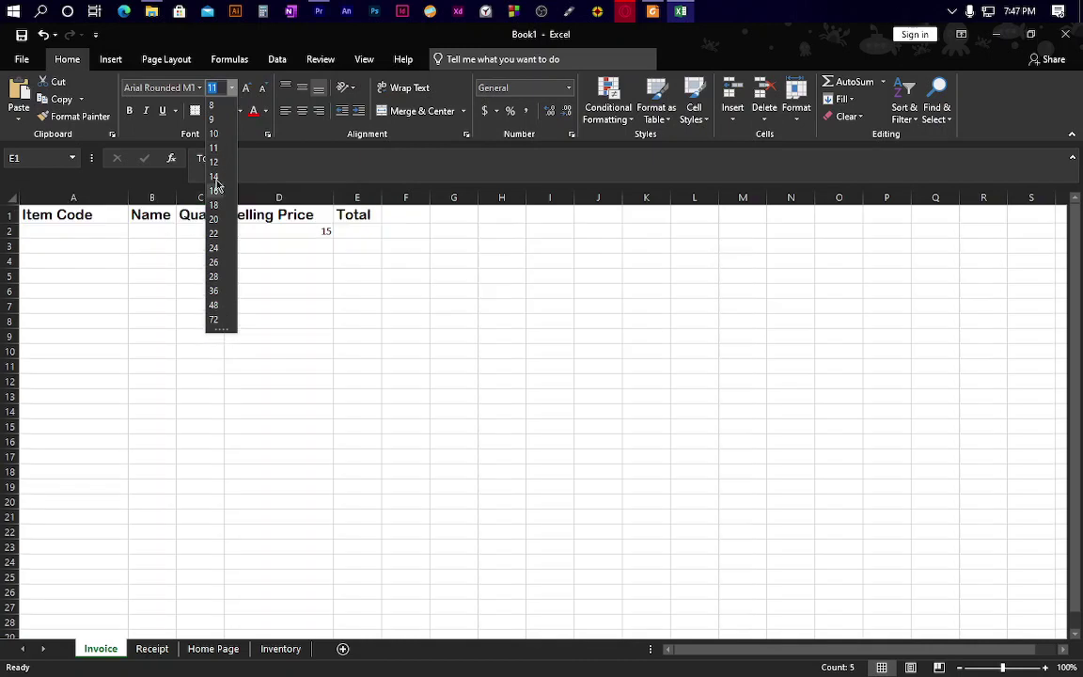
{"action": "left_click", "coordinate": [214, 189]}
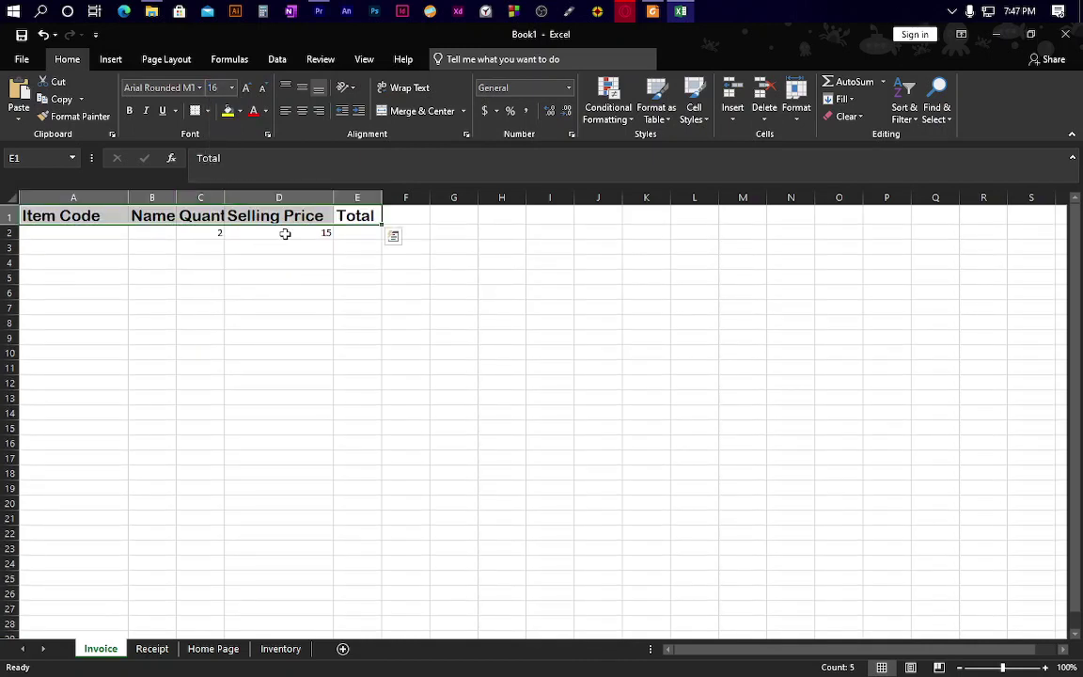
Set the widths of the Name and Quantity columns to 20.
{"action": "left_click", "coordinate": [201, 218]}
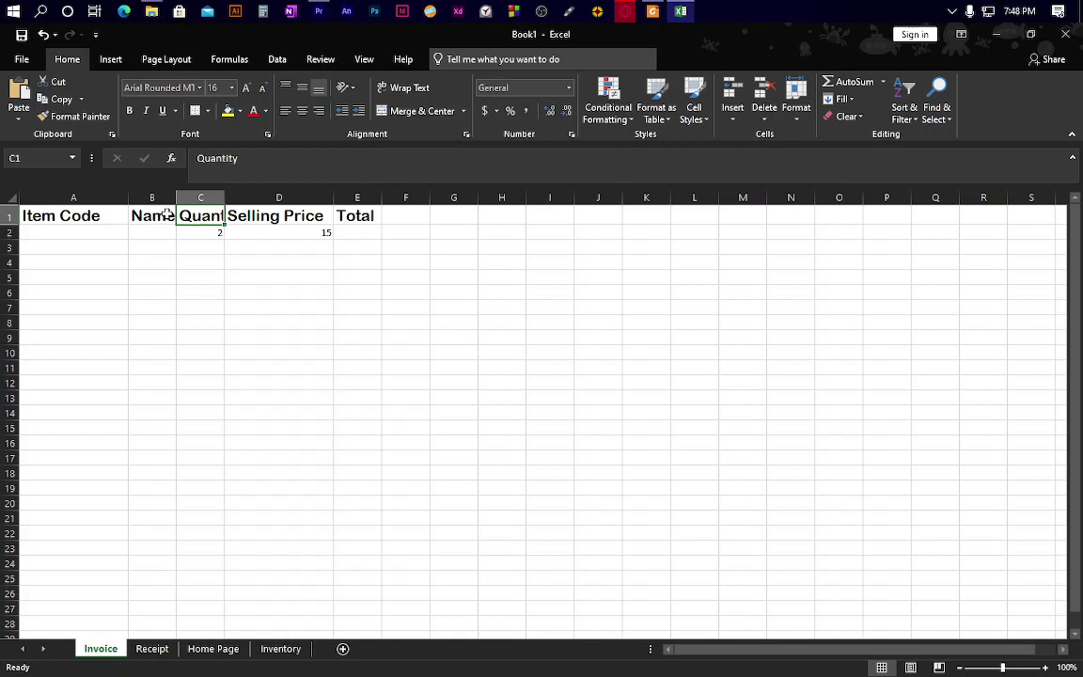
{"action": "left_click", "coordinate": [167, 215], "text": "shift"}
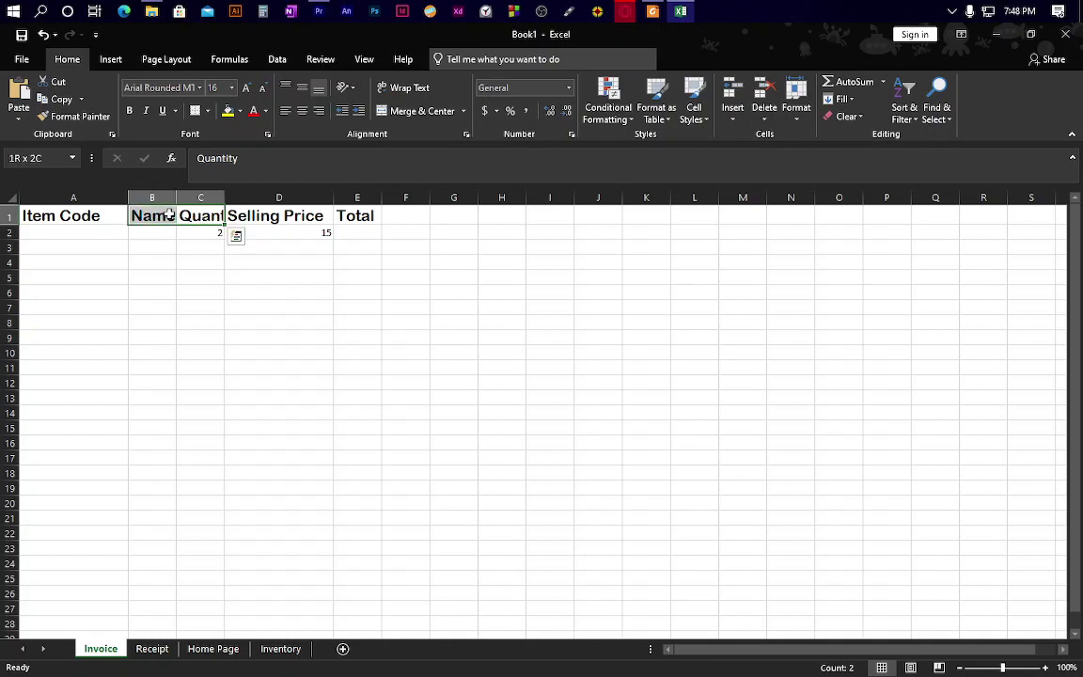
{"action": "left_click", "coordinate": [796, 102]}
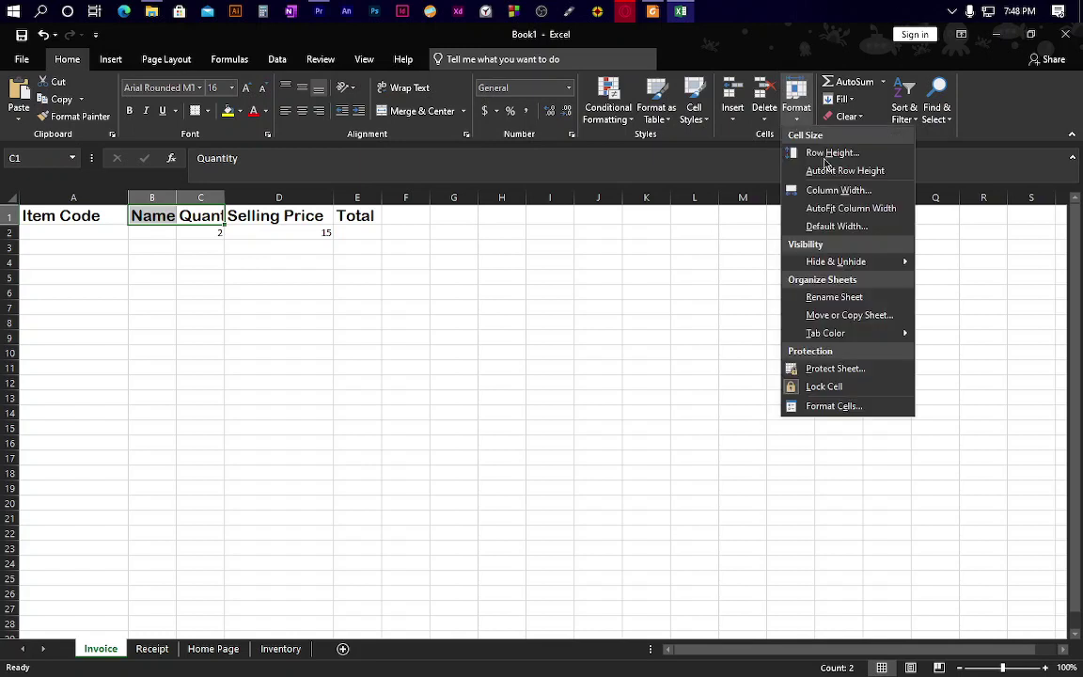
{"action": "left_click", "coordinate": [839, 189]}
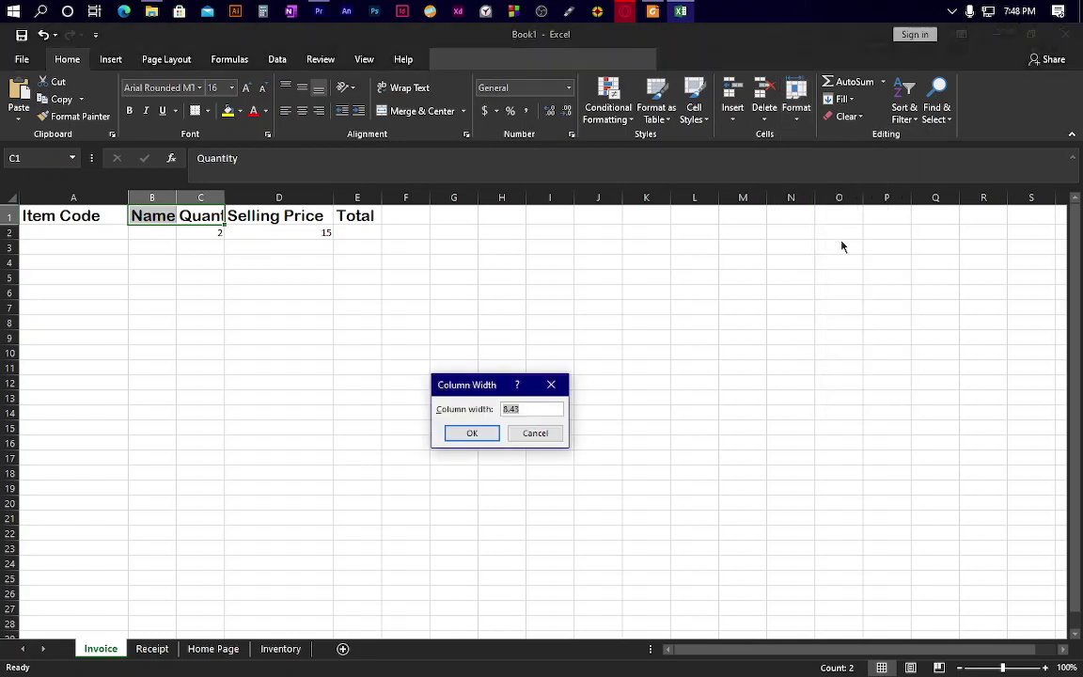
{"action": "type", "text": "20"}
{"action": "key", "text": "Return"}
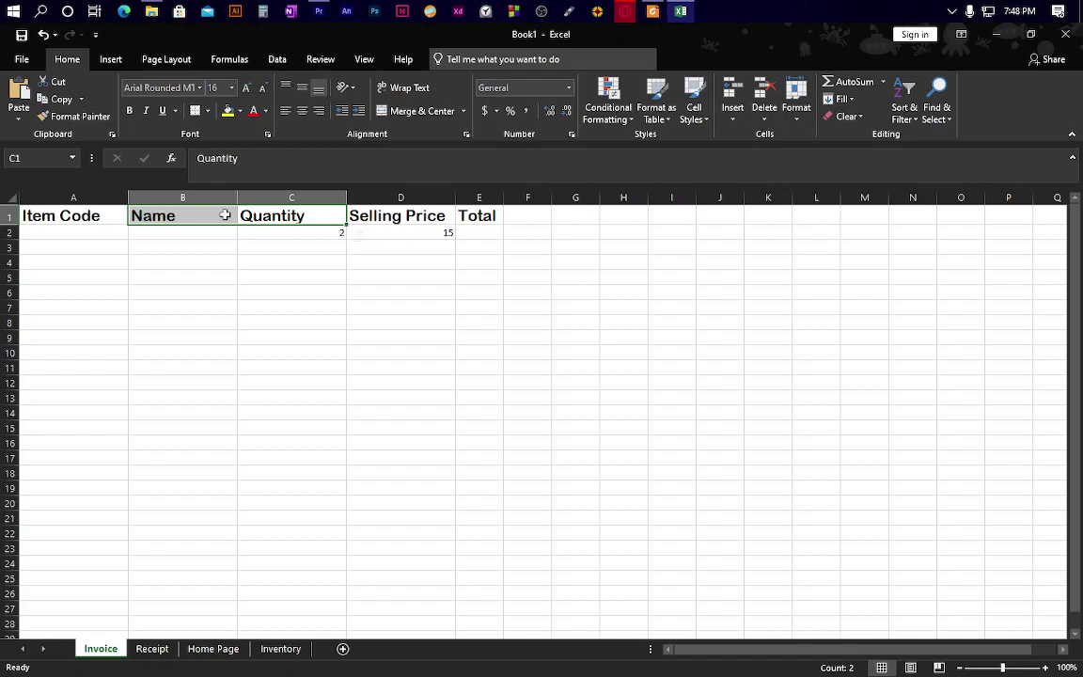
Clear the sample values from the Quantity and Selling Price cells C2:D2.
{"action": "left_click", "coordinate": [319, 217]}
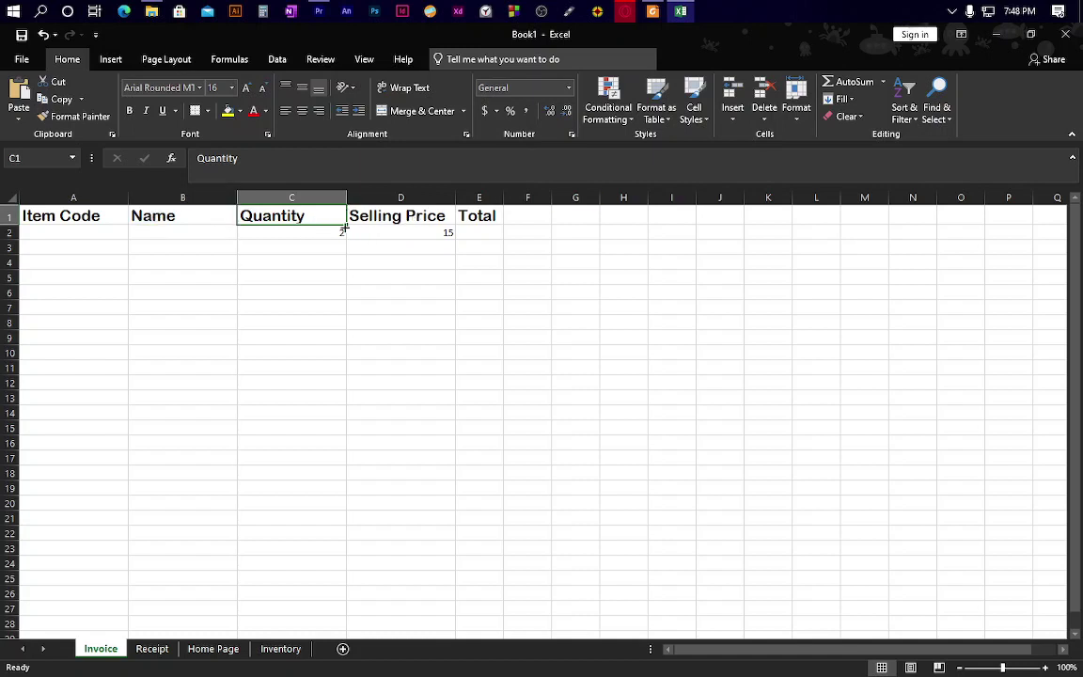
{"action": "left_click", "coordinate": [479, 218]}
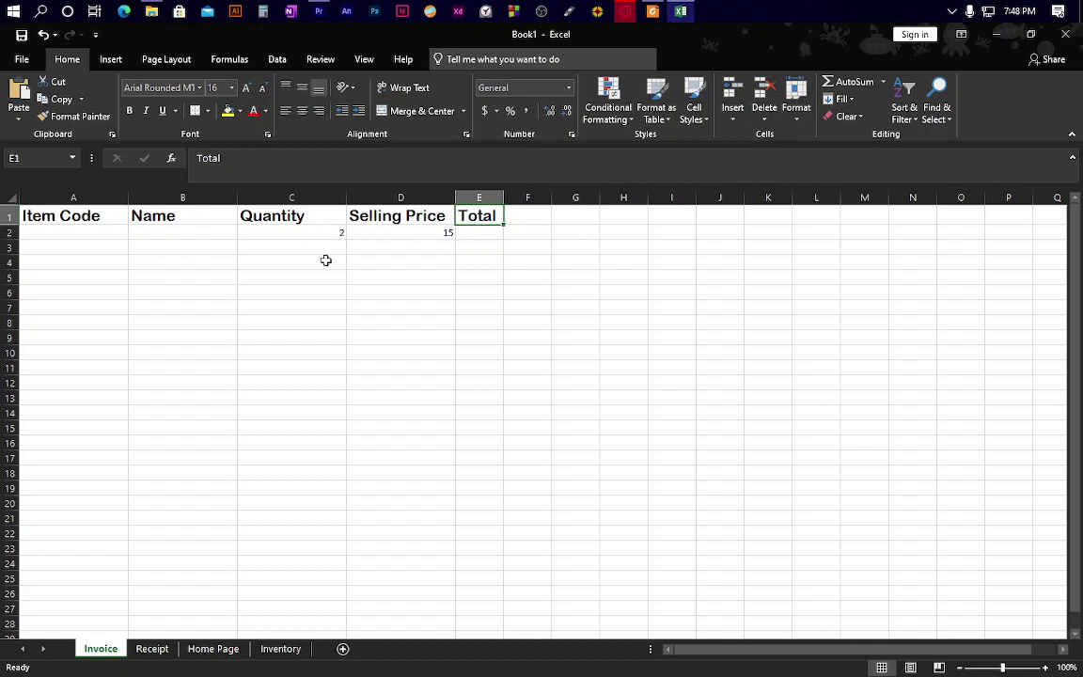
{"action": "left_click", "coordinate": [322, 231]}
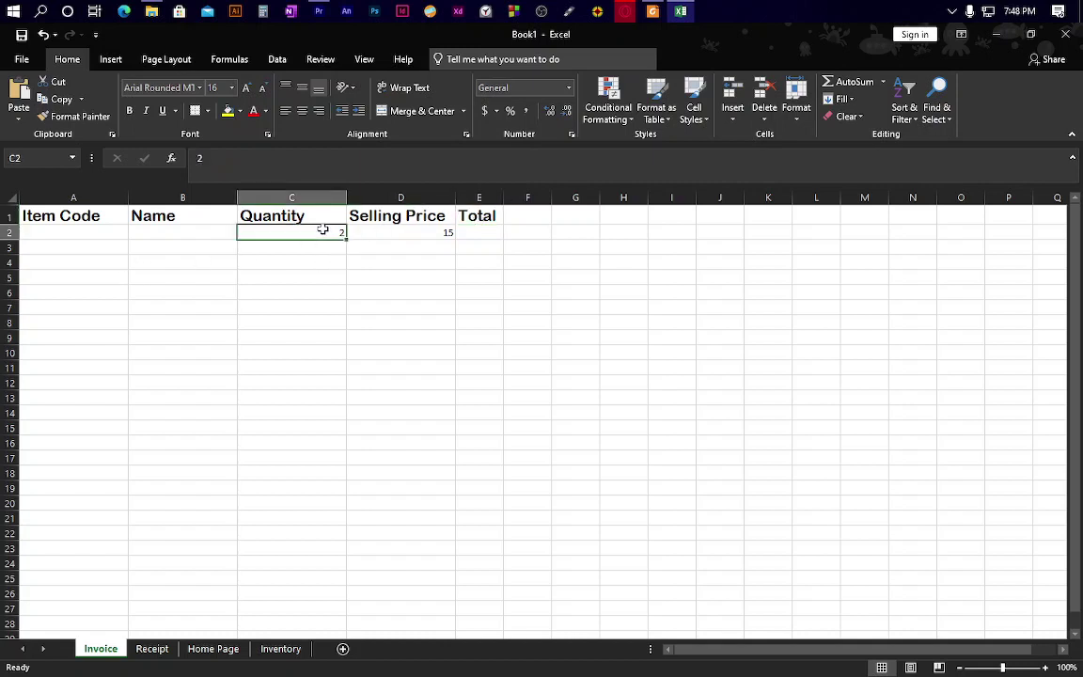
{"action": "left_click", "coordinate": [379, 234]}
{"action": "key", "text": "Delete"}
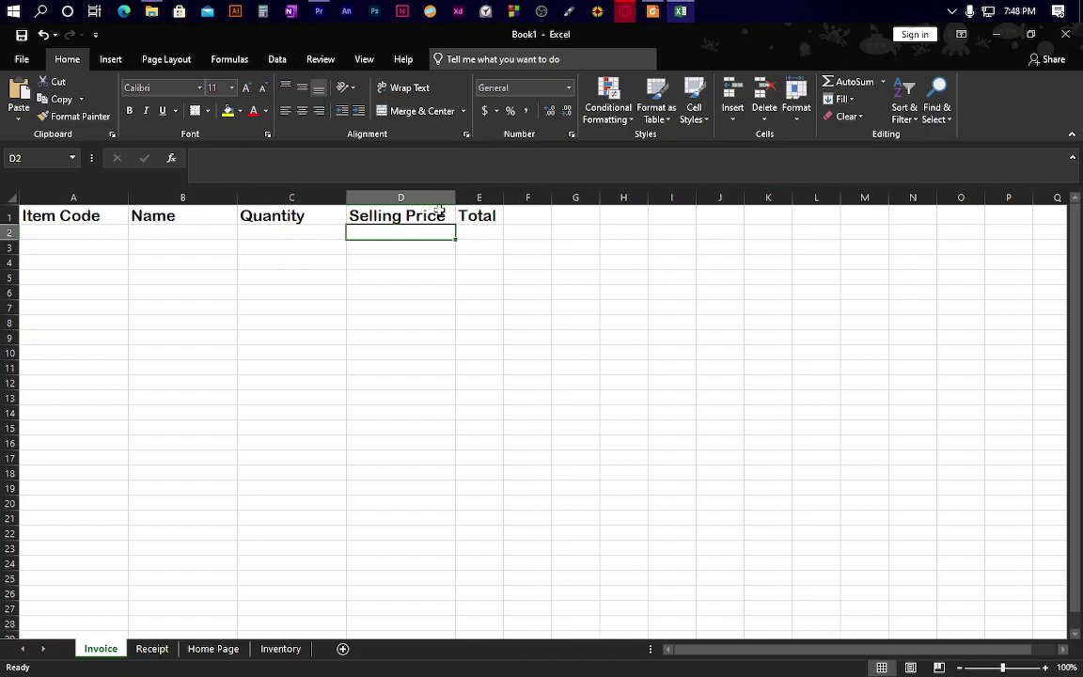
Insert a blank row above the column headers in row 1.
{"action": "left_click", "coordinate": [295, 216]}
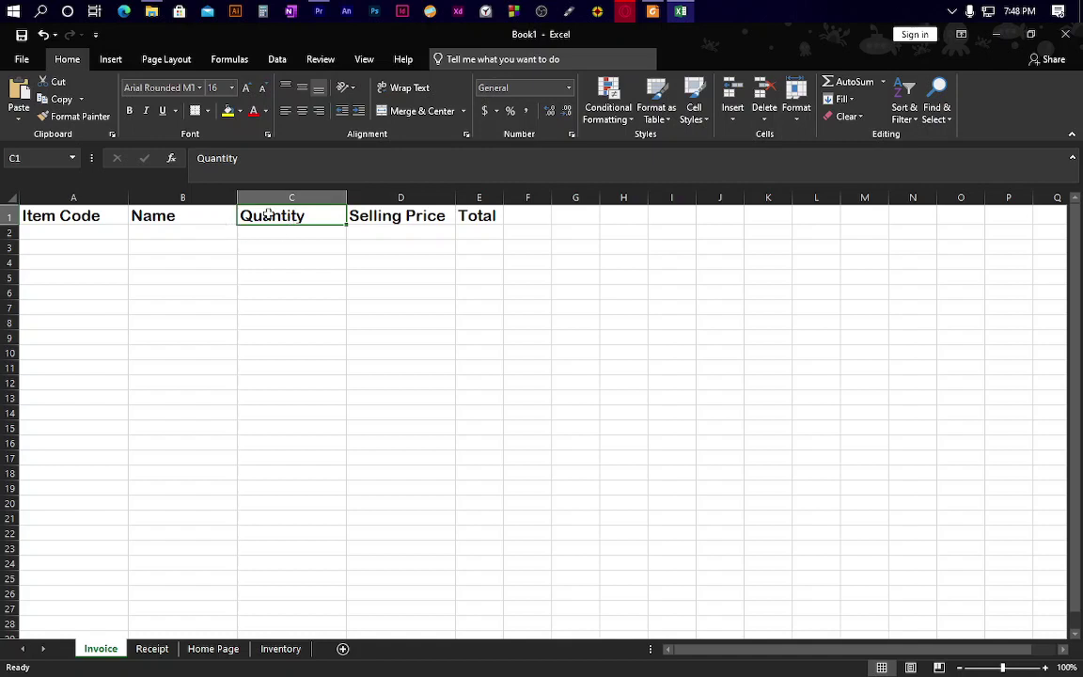
{"action": "left_click_drag", "start_coordinate": [250, 214], "coordinate": [101, 220]}
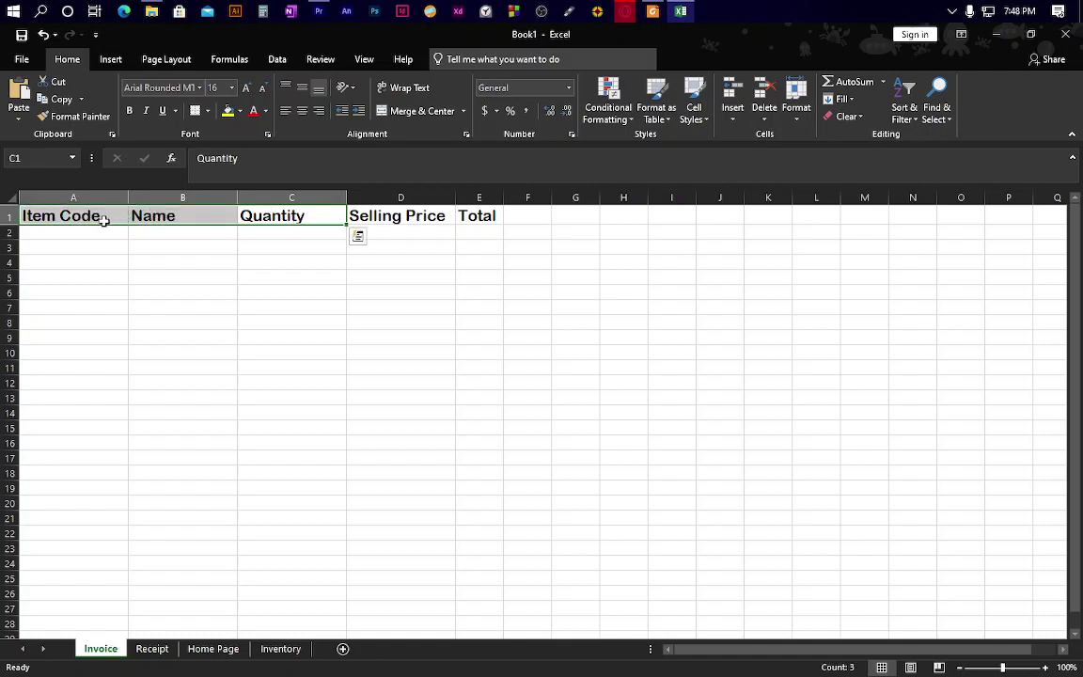
{"action": "left_click", "coordinate": [13, 216]}
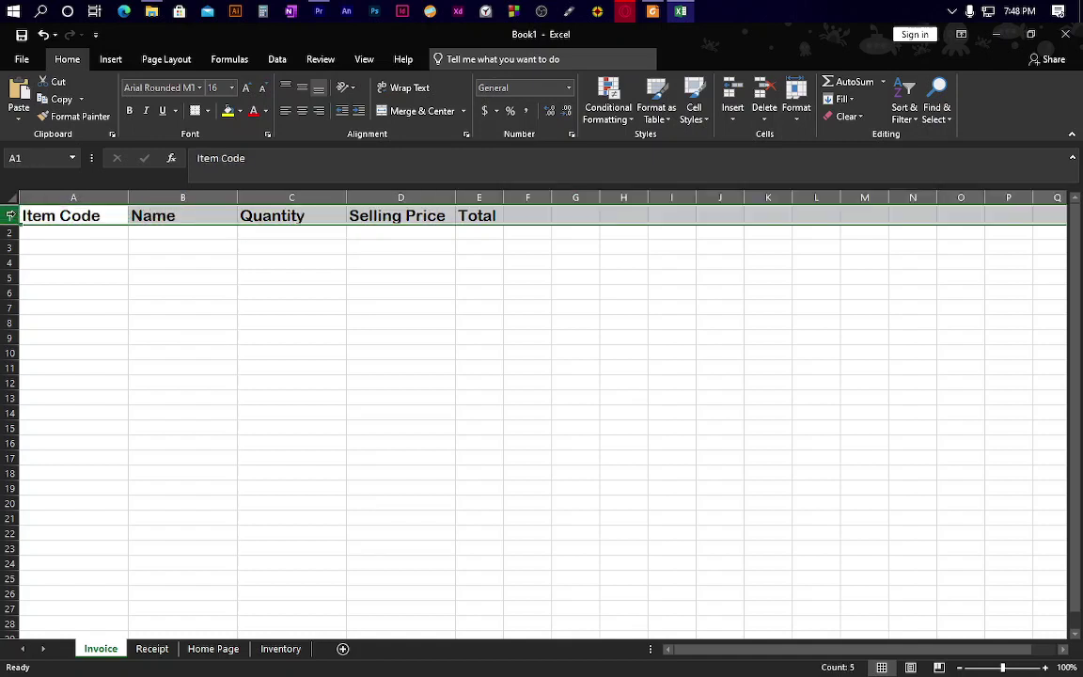
{"action": "right_click", "coordinate": [12, 216]}
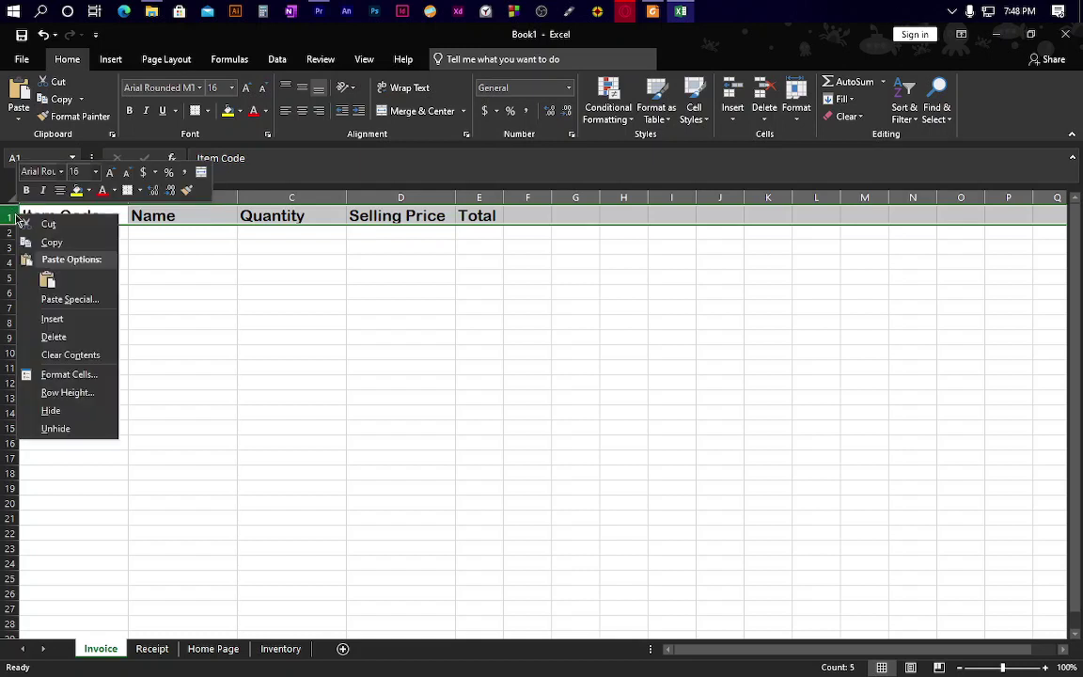
{"action": "left_click", "coordinate": [77, 323]}
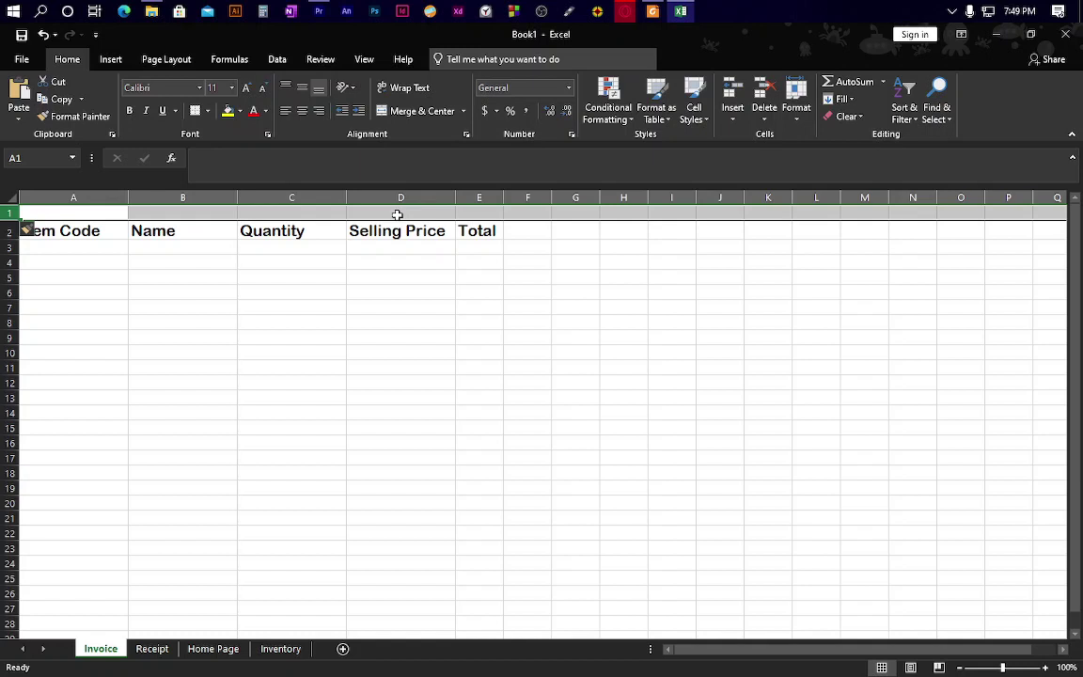
Enter the title Point of Sale System in cell A1.
{"action": "left_click", "coordinate": [112, 212]}
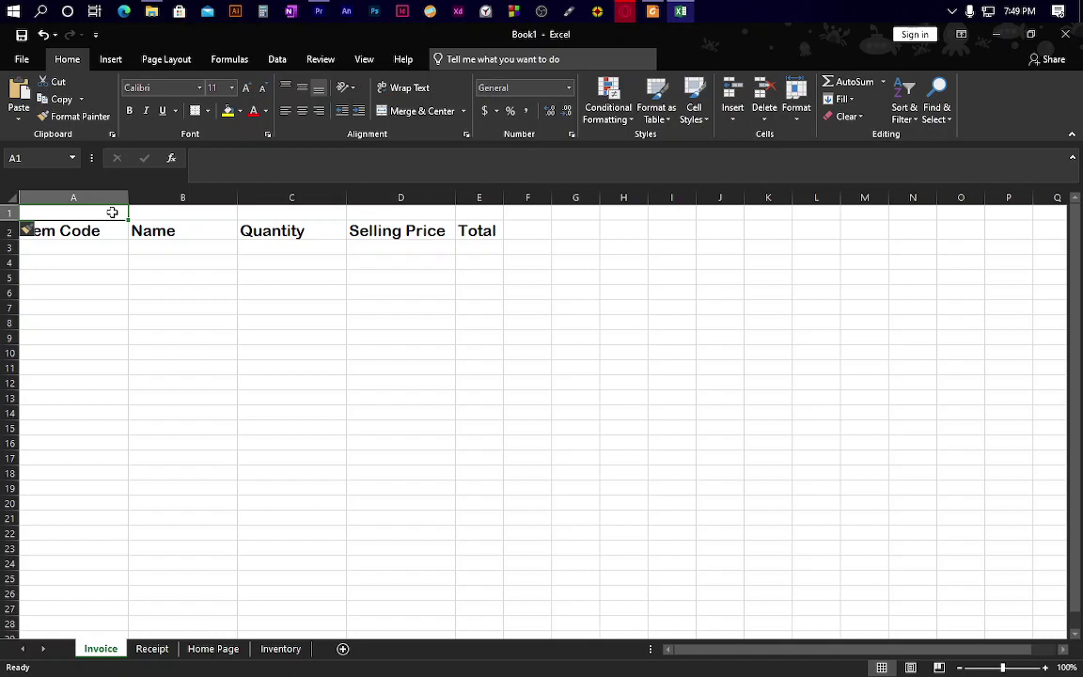
{"action": "type", "text": "Poin"}
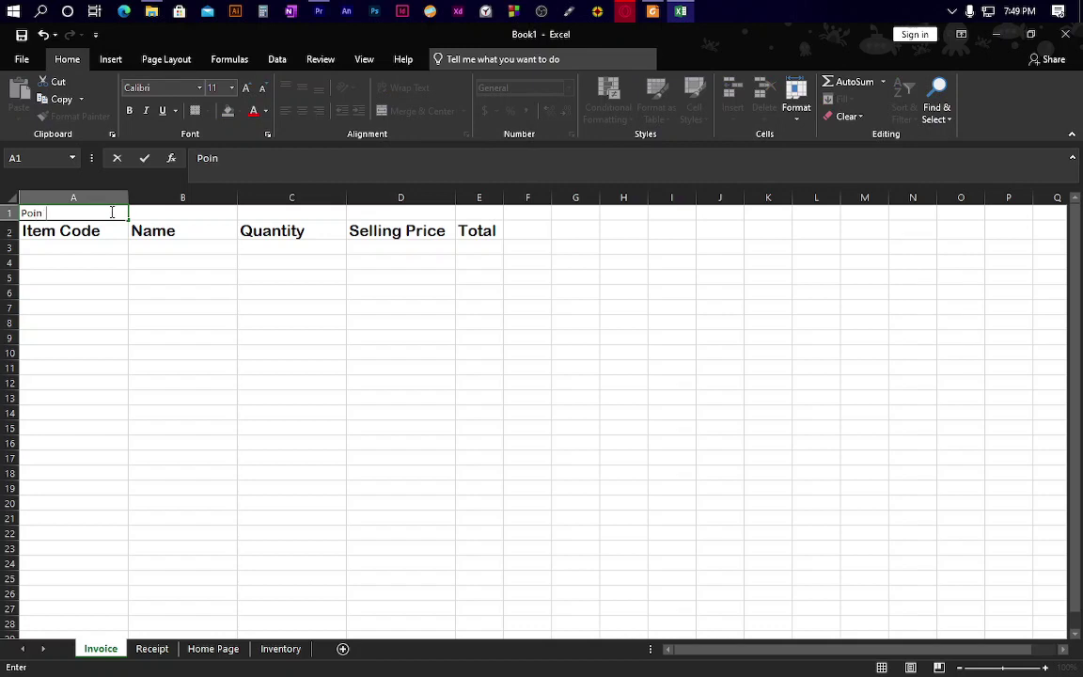
{"action": "type", "text": "t of Sale System"}
{"action": "key", "text": "Return"}
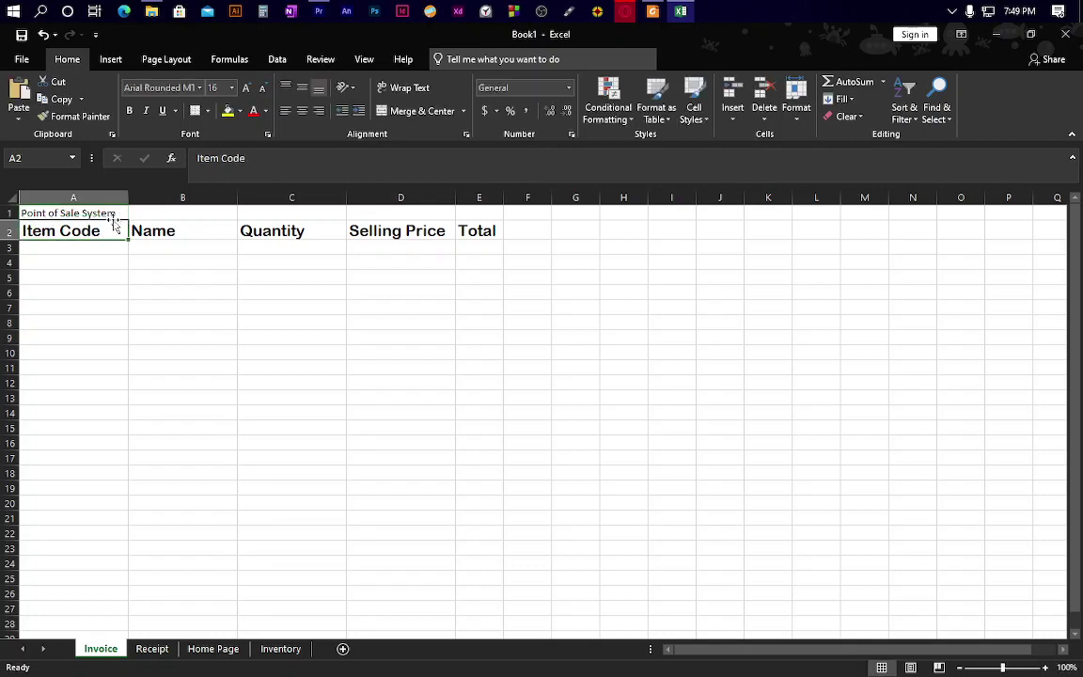
Insert a blank row between the Point of Sale System title and the column headers.
{"action": "left_click", "coordinate": [111, 214]}
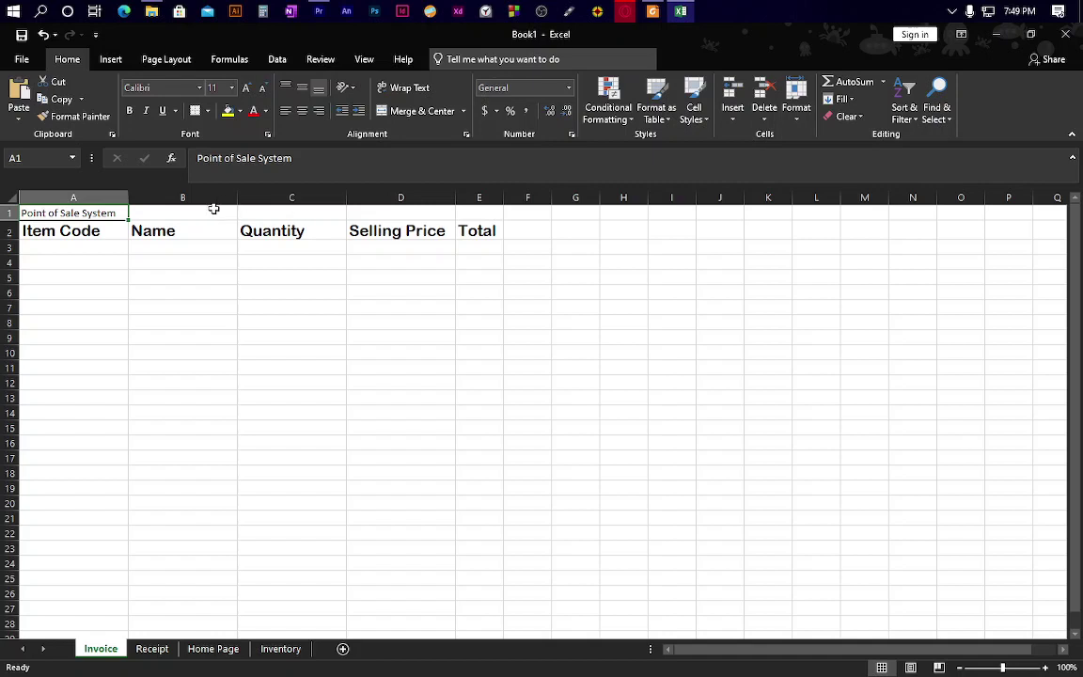
{"action": "left_click", "coordinate": [9, 229]}
{"action": "right_click", "coordinate": [9, 229]}
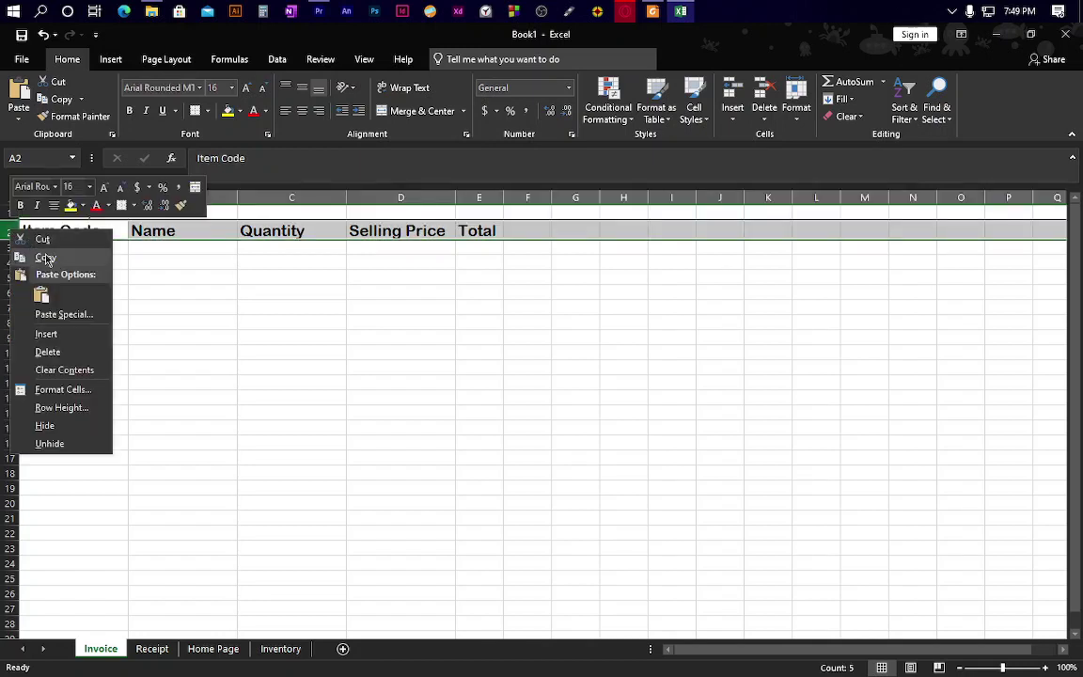
{"action": "left_click", "coordinate": [46, 333]}
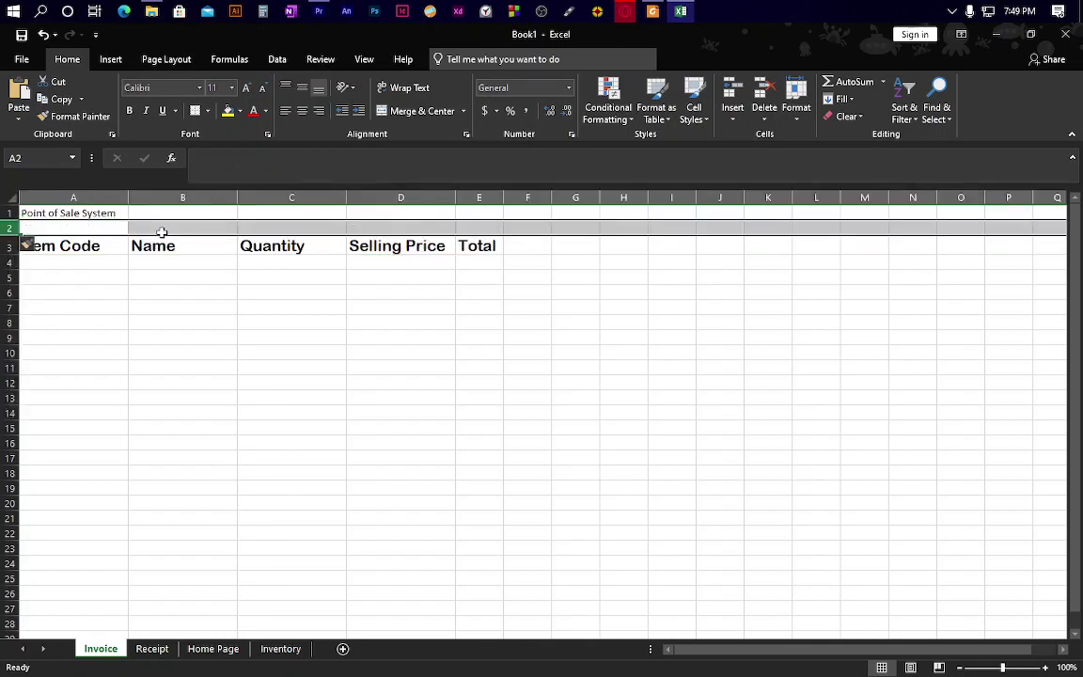
Insert a blank row above the Point of Sale System title.
{"action": "left_click", "coordinate": [10, 213]}
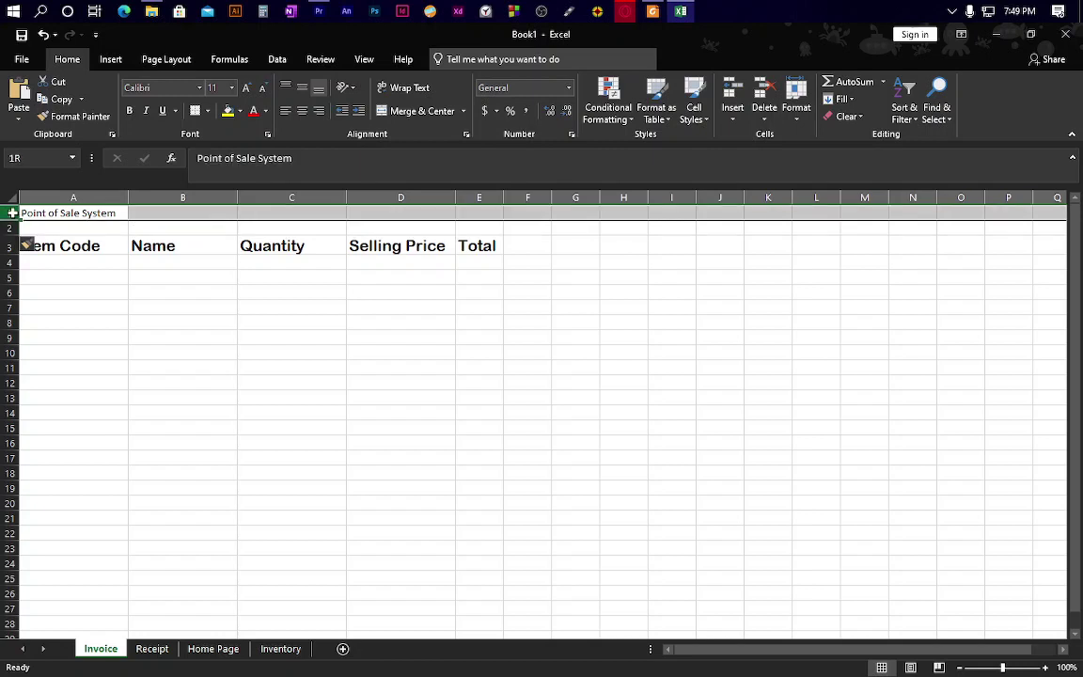
{"action": "right_click", "coordinate": [13, 214]}
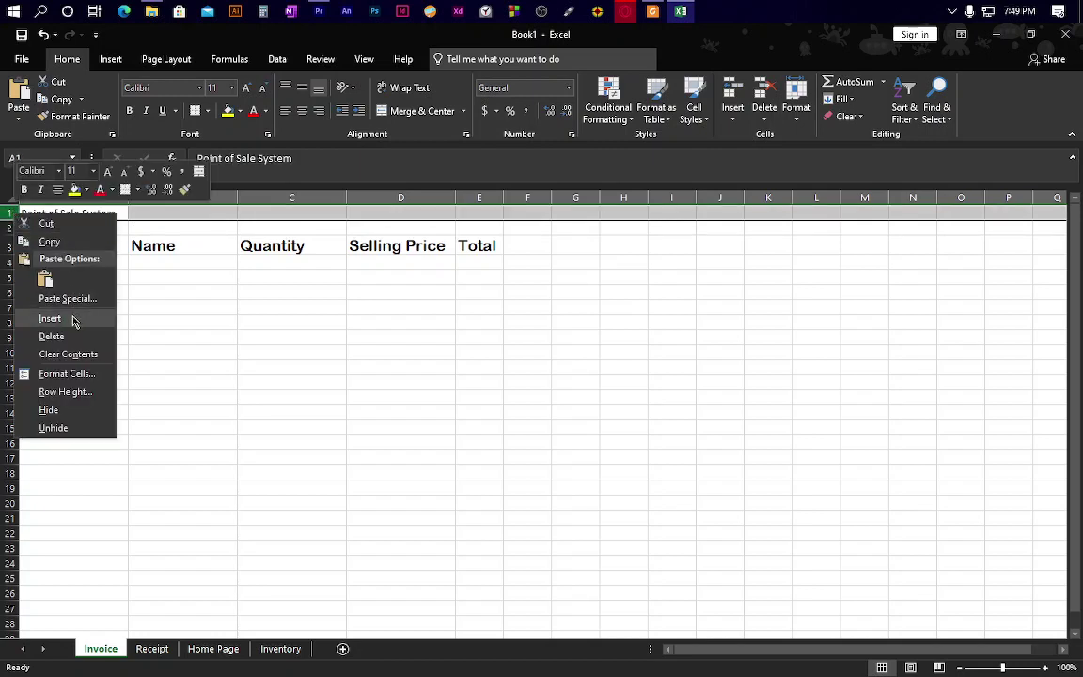
{"action": "left_click", "coordinate": [72, 316]}
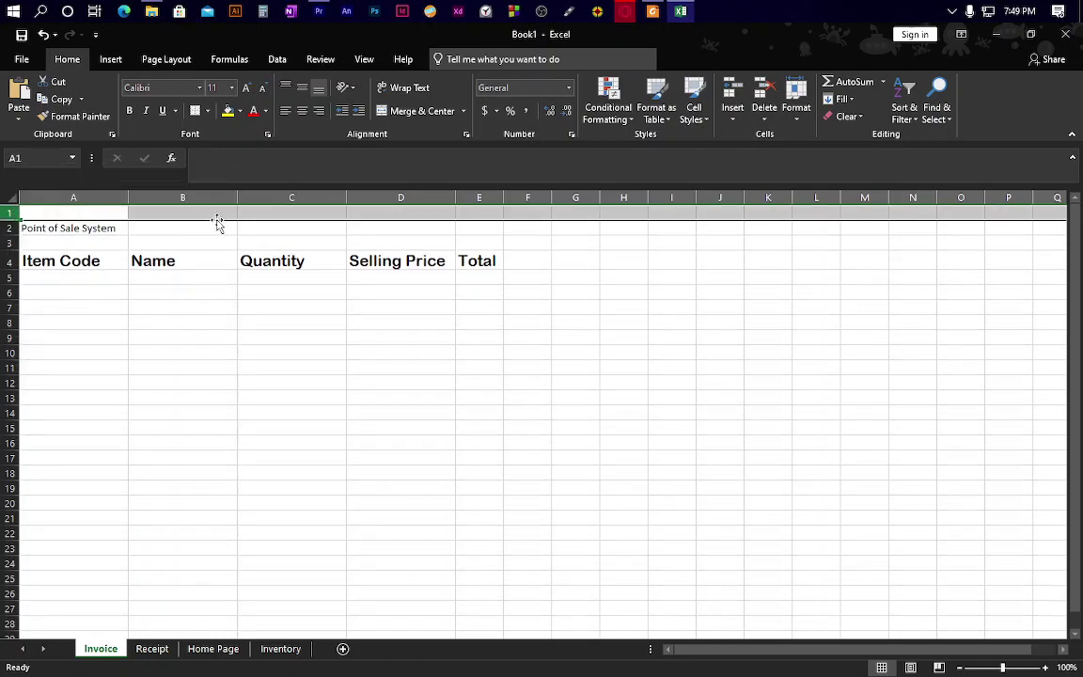
{"action": "left_click", "coordinate": [68, 242]}
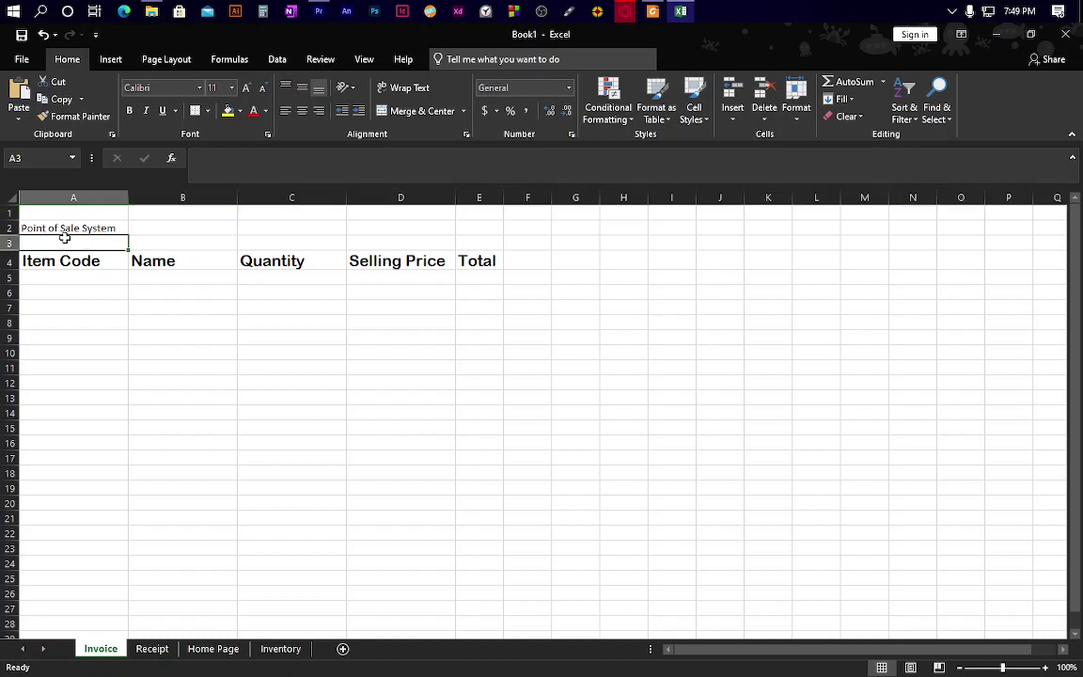
Copy the formatted Name header in B4 and paste it over the title in A2.
{"action": "left_click", "coordinate": [62, 228]}
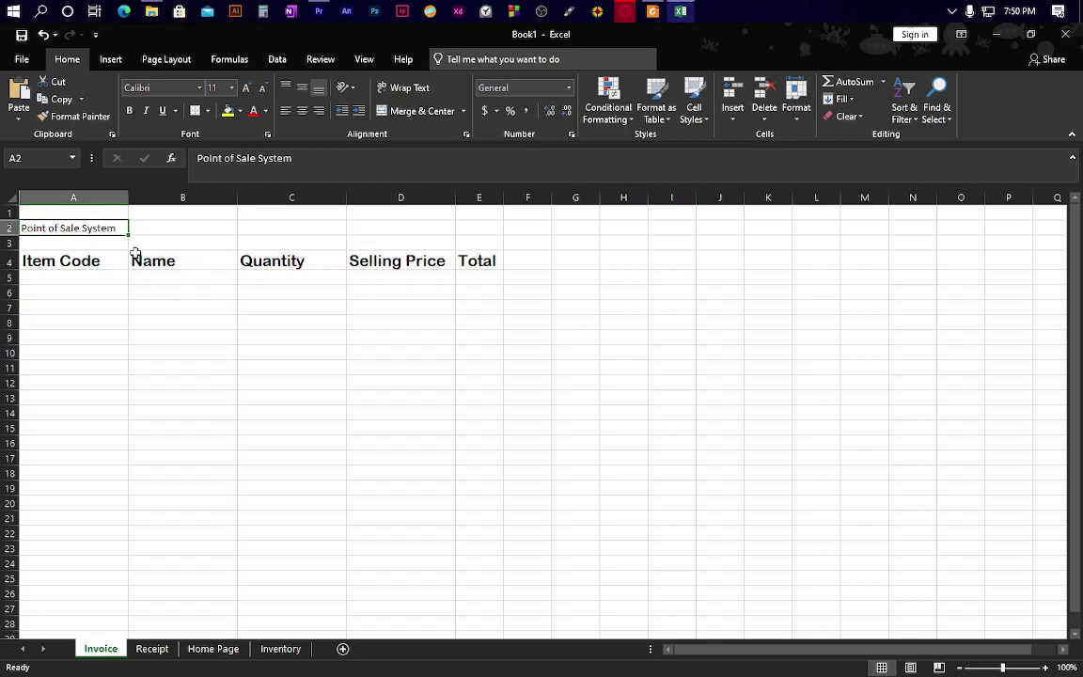
{"action": "left_click", "coordinate": [162, 263]}
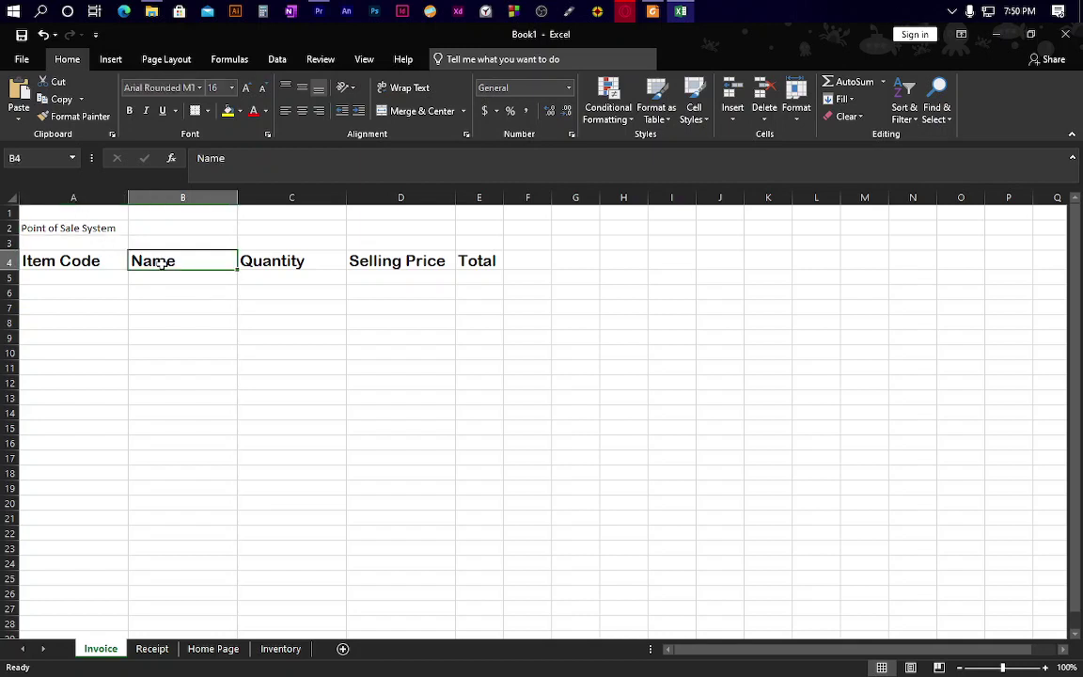
{"action": "key", "text": "ctrl+c"}
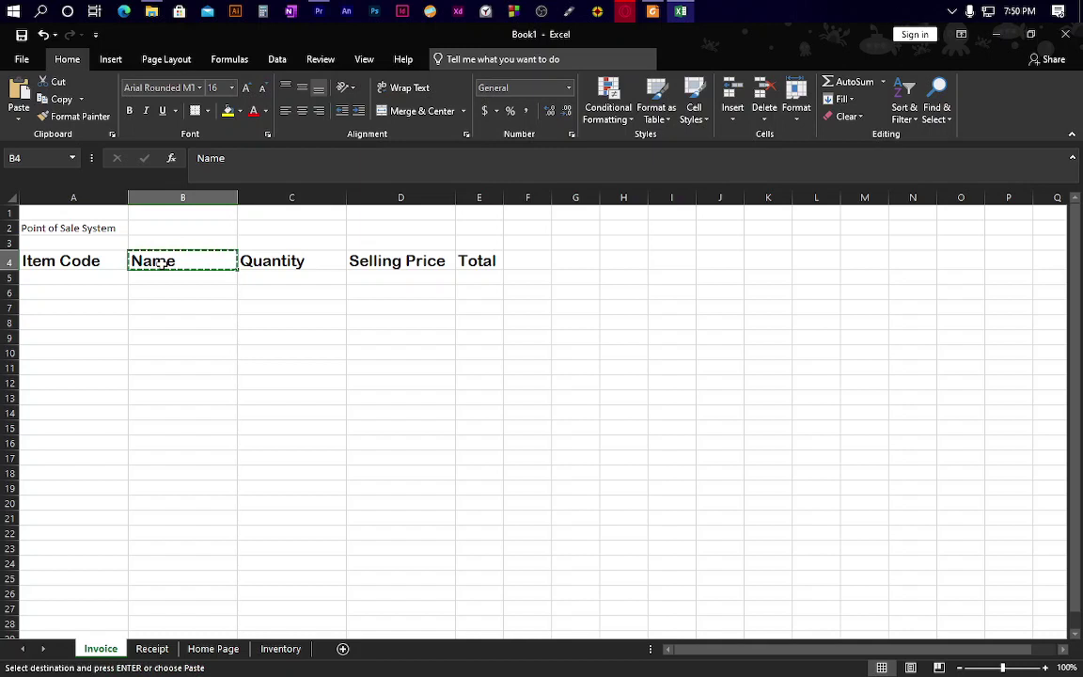
{"action": "left_click", "coordinate": [81, 227]}
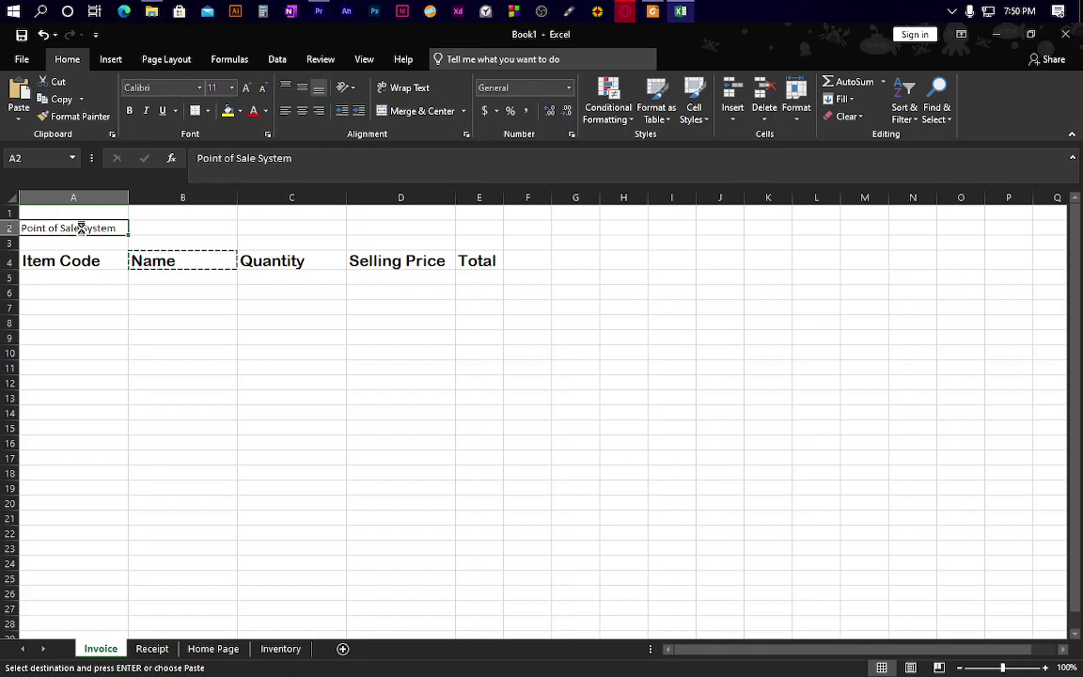
{"action": "key", "text": "ctrl+v"}
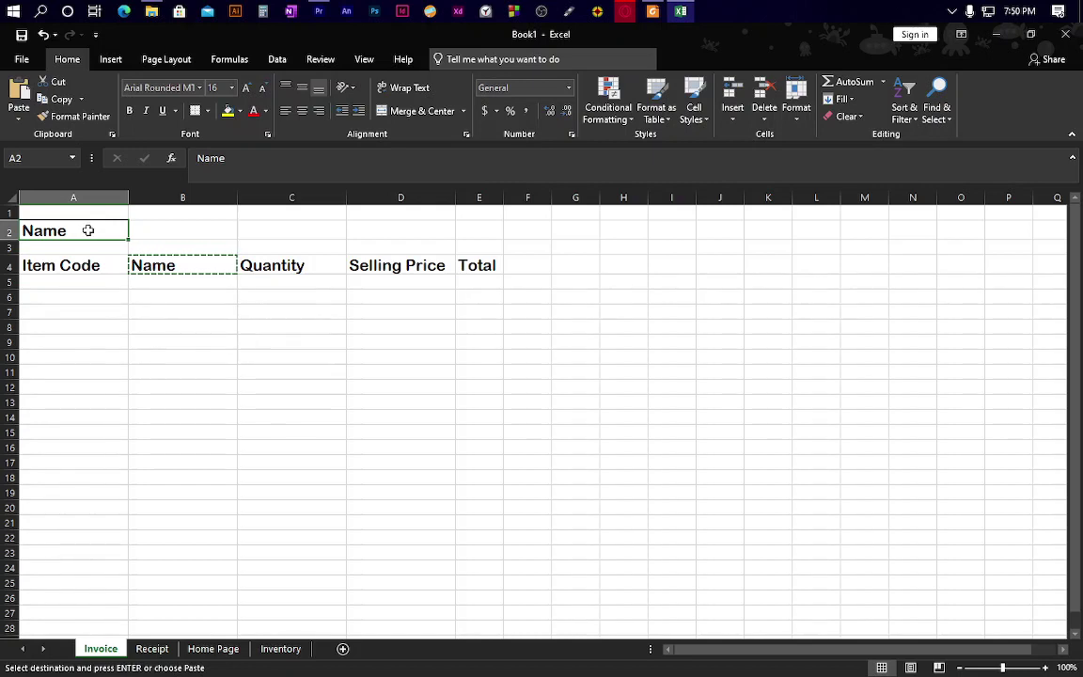
{"action": "key", "text": "Escape"}
{"action": "left_click", "coordinate": [172, 309]}
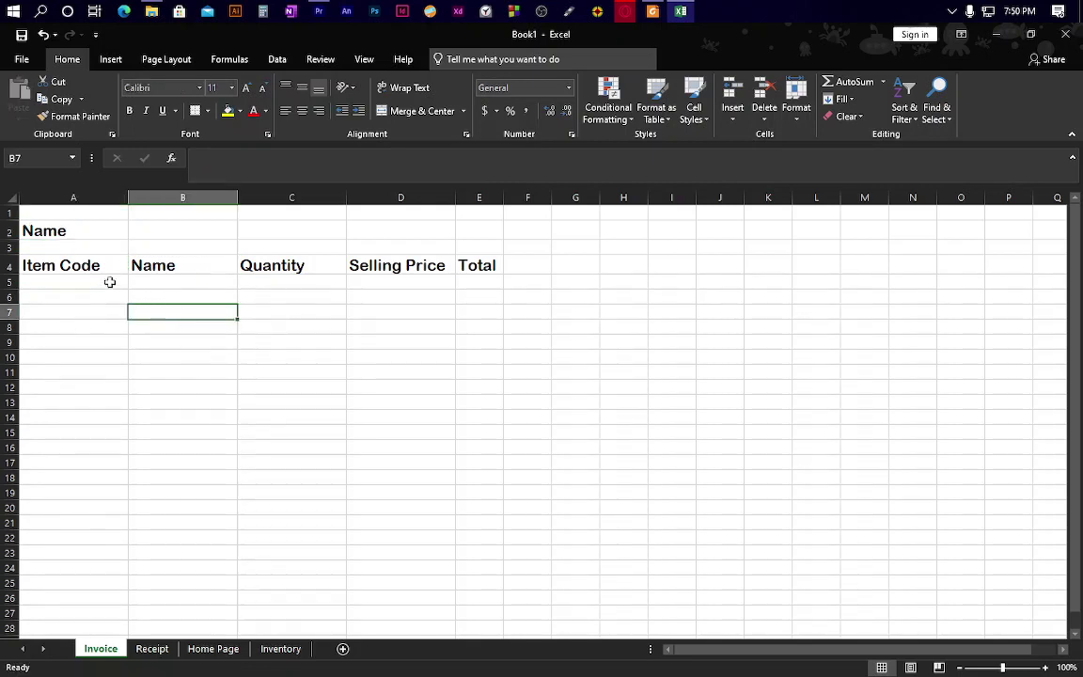
Replace the text in A2 with the title Point of Sale System.
{"action": "left_click", "coordinate": [74, 234]}
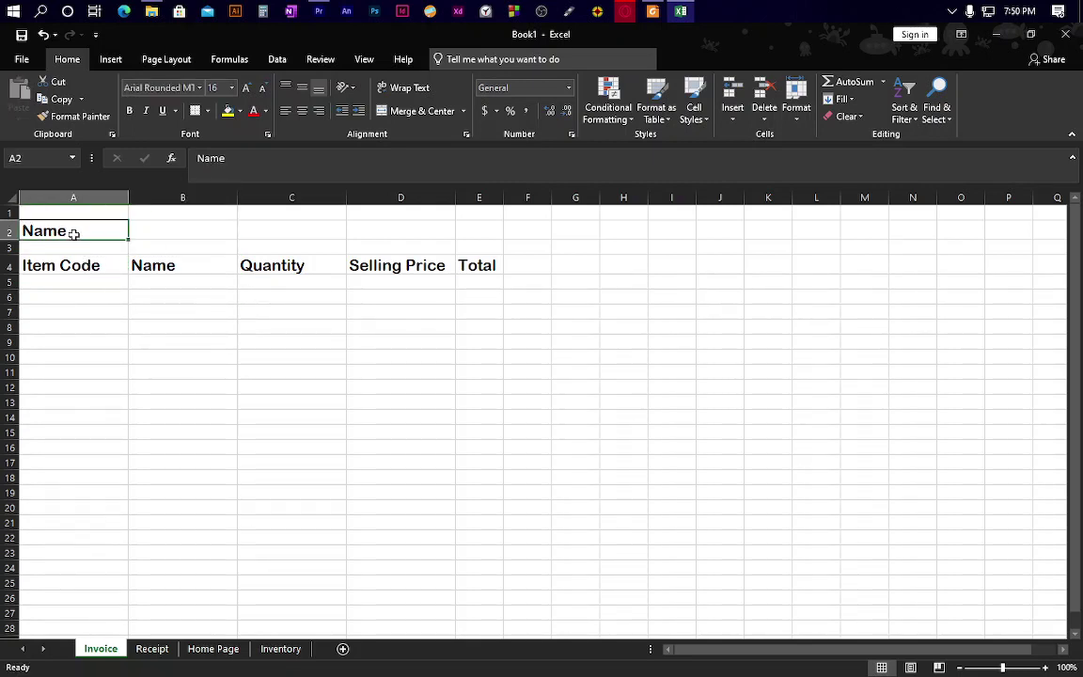
{"action": "type", "text": "Poing"}
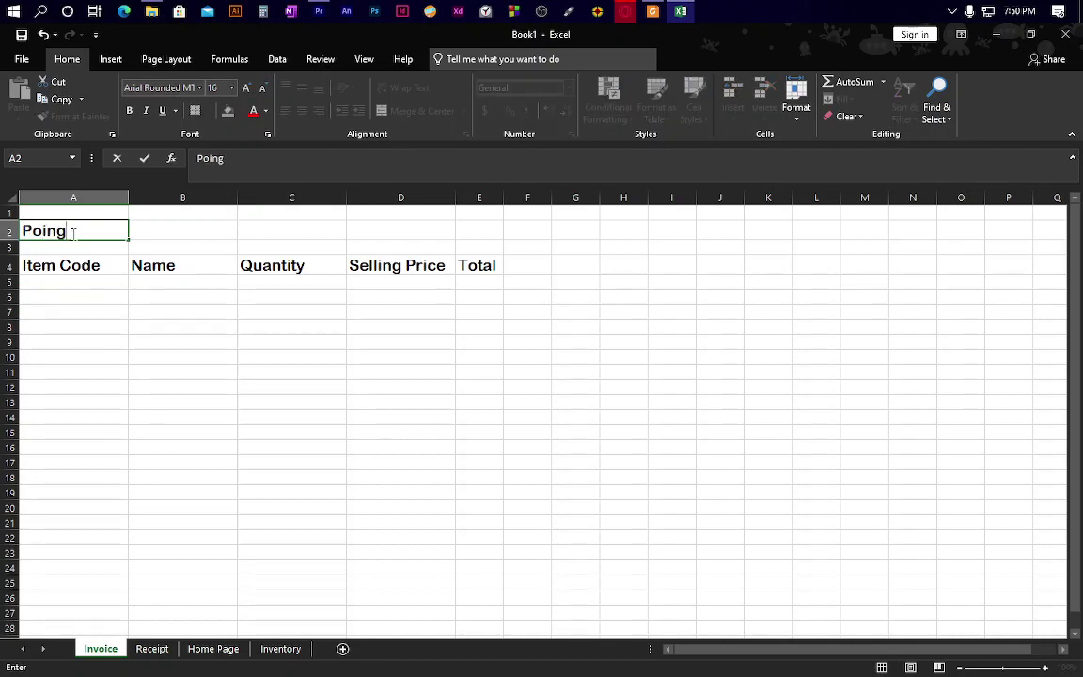
{"action": "key", "text": "BackSpace"}
{"action": "type", "text": "t of SAle"}
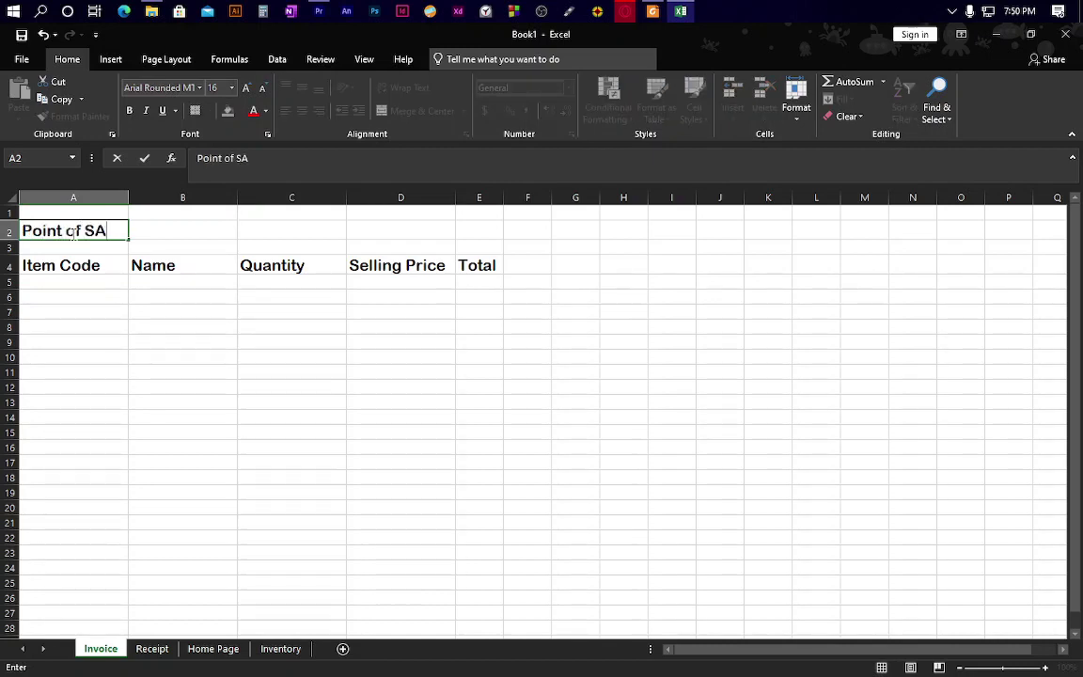
{"action": "key", "text": "BackSpace"}
{"action": "key", "text": "BackSpace"}
{"action": "type", "text": "a"}
{"action": "key", "text": "BackSpace"}
{"action": "key", "text": "BackSpace"}
{"action": "type", "text": "ale syste"}
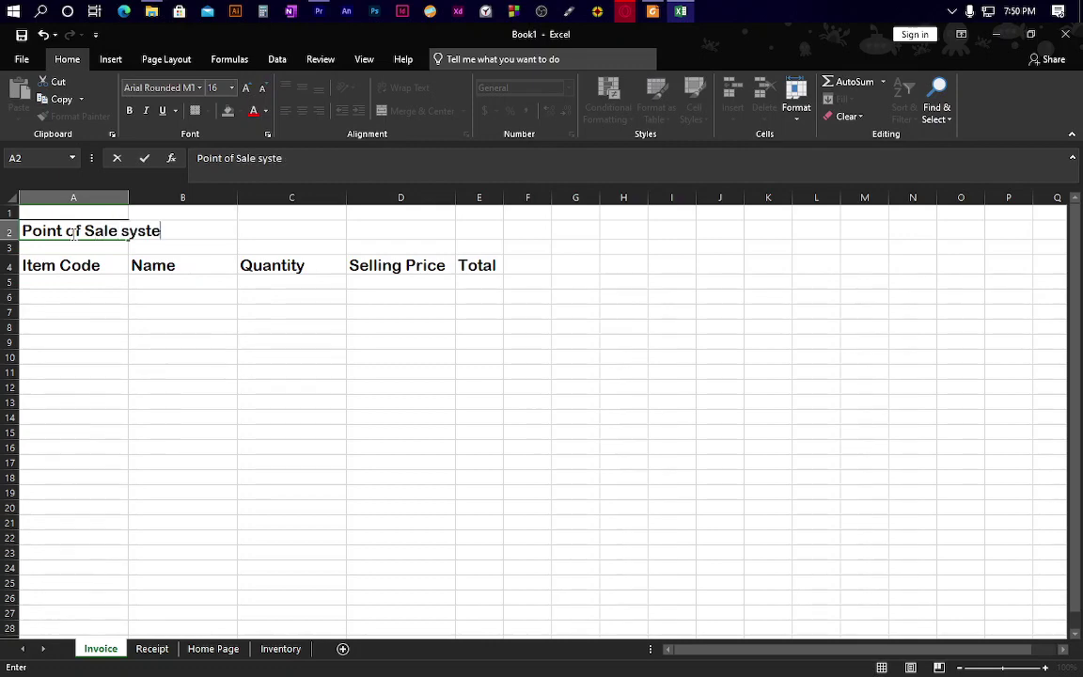
{"action": "key", "text": "BackSpace"}
{"action": "key", "text": "BackSpace"}
{"action": "key", "text": "BackSpace"}
{"action": "key", "text": "BackSpace"}
{"action": "key", "text": "BackSpace"}
{"action": "type", "text": "System"}
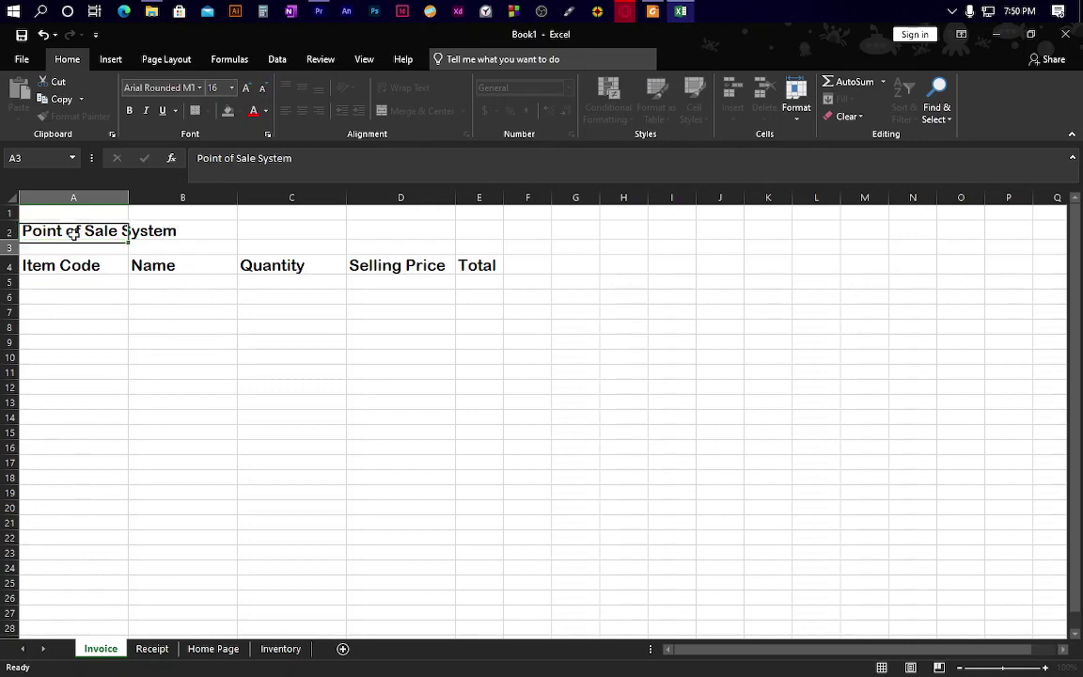
Merge and center the Point of Sale System title across A2:E2.
{"action": "key", "text": "Return"}
{"action": "left_click", "coordinate": [73, 234]}
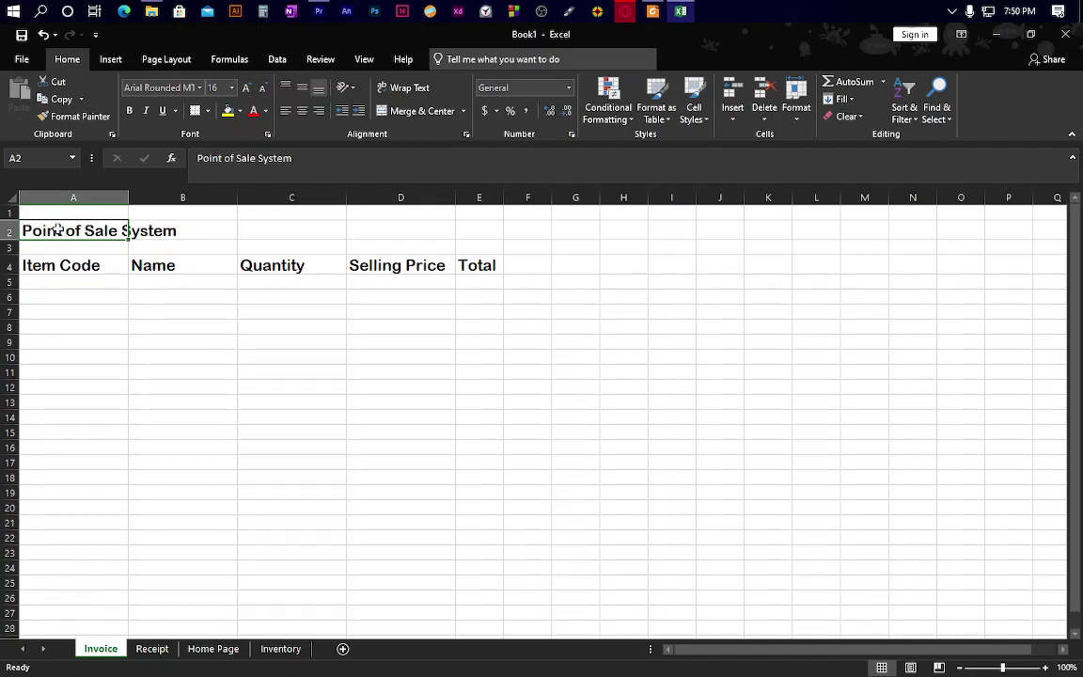
{"action": "left_click_drag", "start_coordinate": [126, 231], "coordinate": [472, 233]}
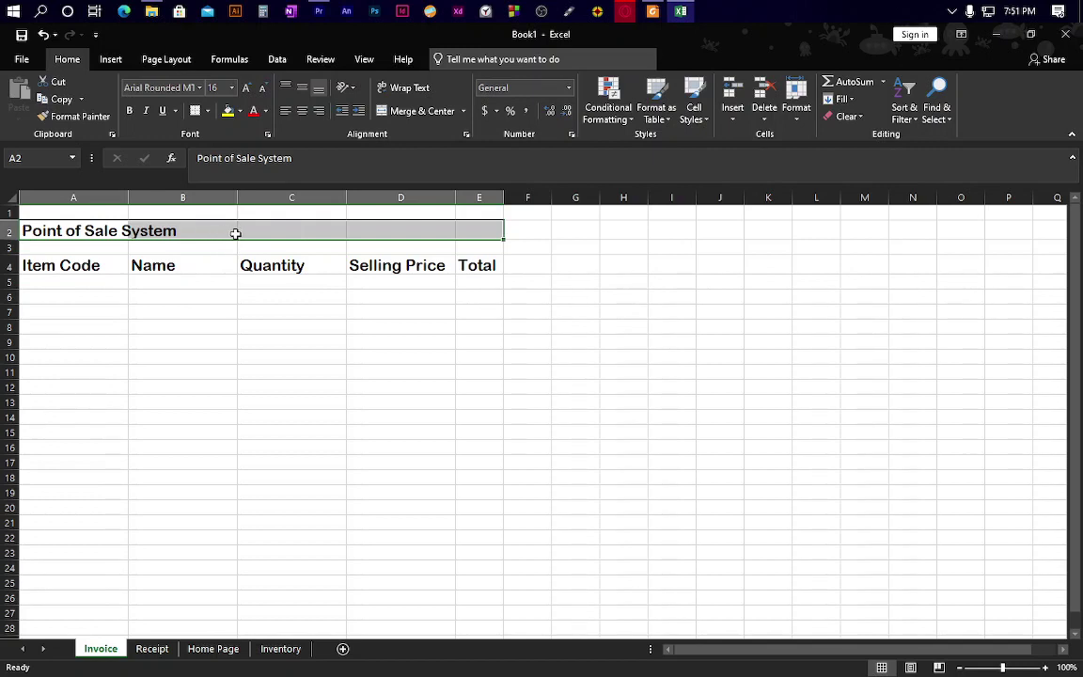
{"action": "left_click", "coordinate": [419, 111]}
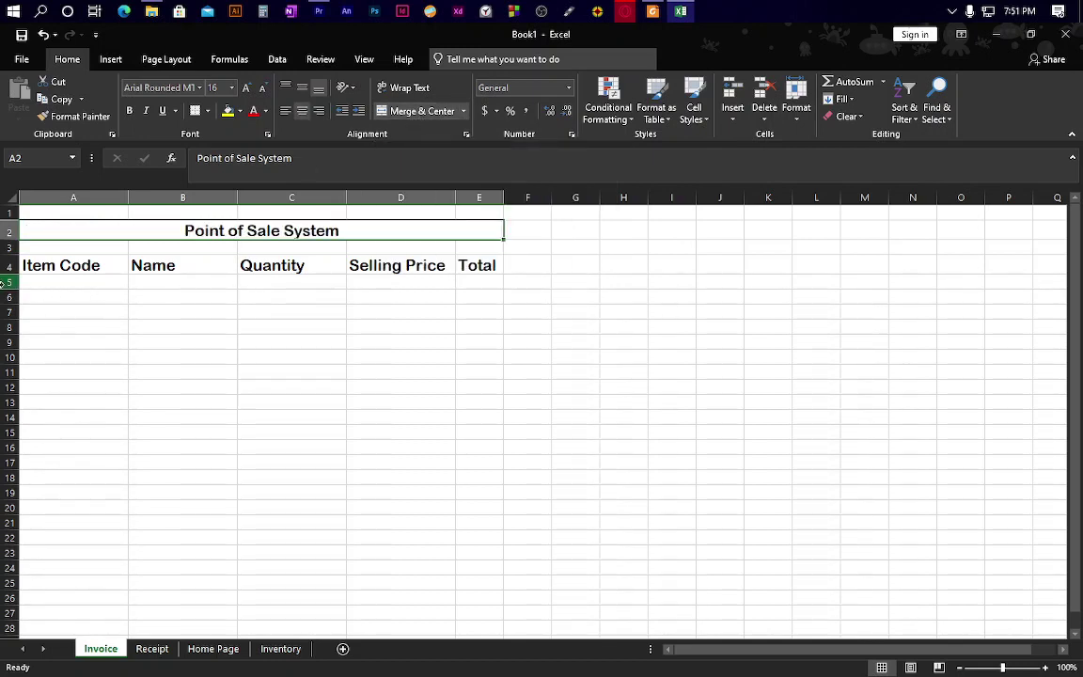
{"action": "left_click", "coordinate": [116, 293]}
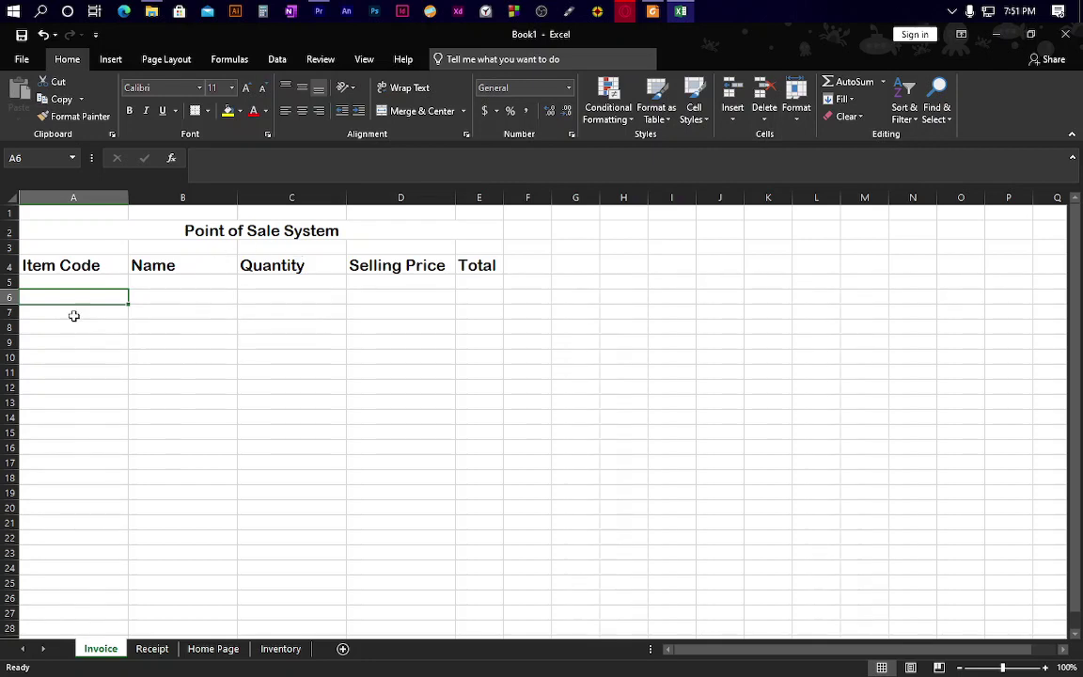
{"action": "left_click", "coordinate": [52, 266]}
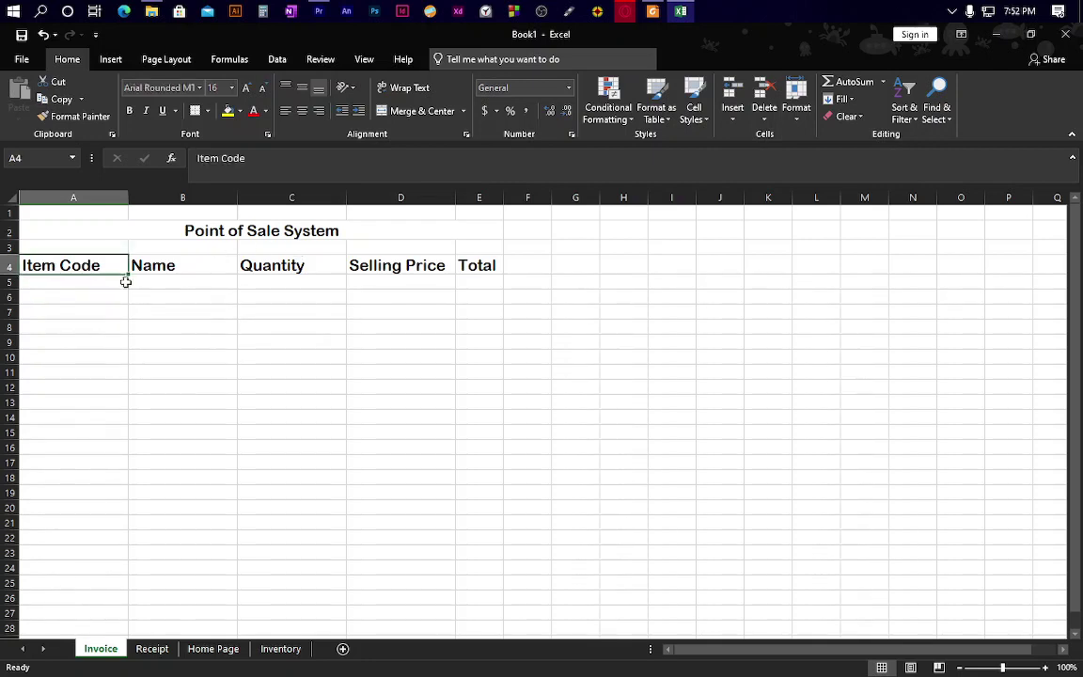
{"action": "left_click", "coordinate": [186, 266]}
{"action": "left_click", "coordinate": [258, 266]}
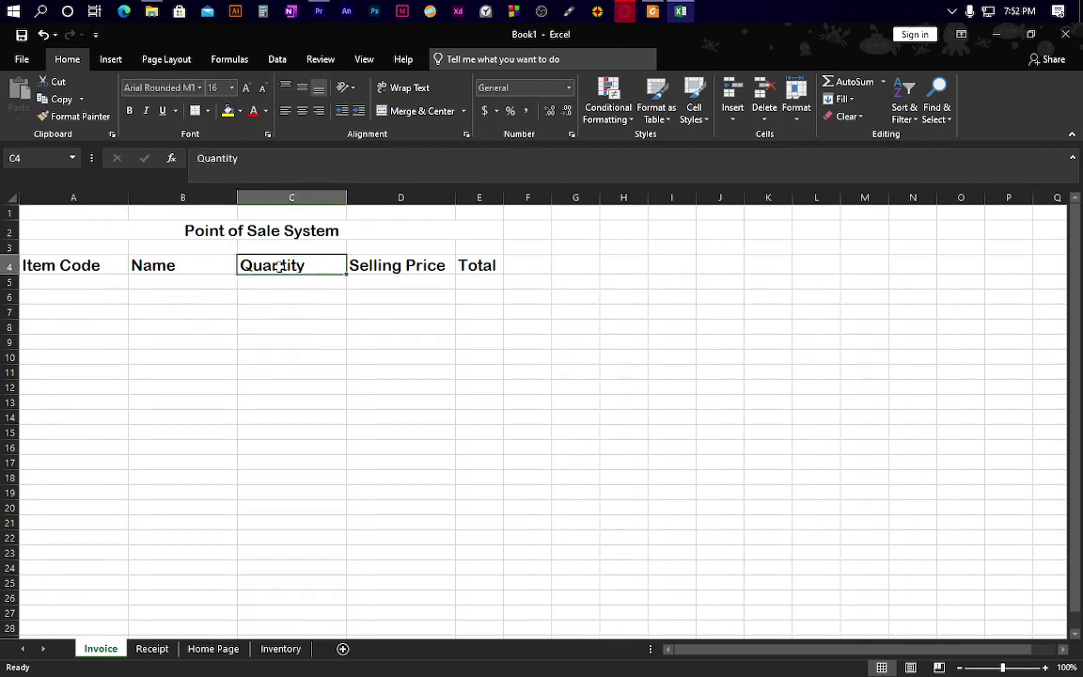
{"action": "left_click", "coordinate": [428, 267]}
{"action": "left_click", "coordinate": [477, 268]}
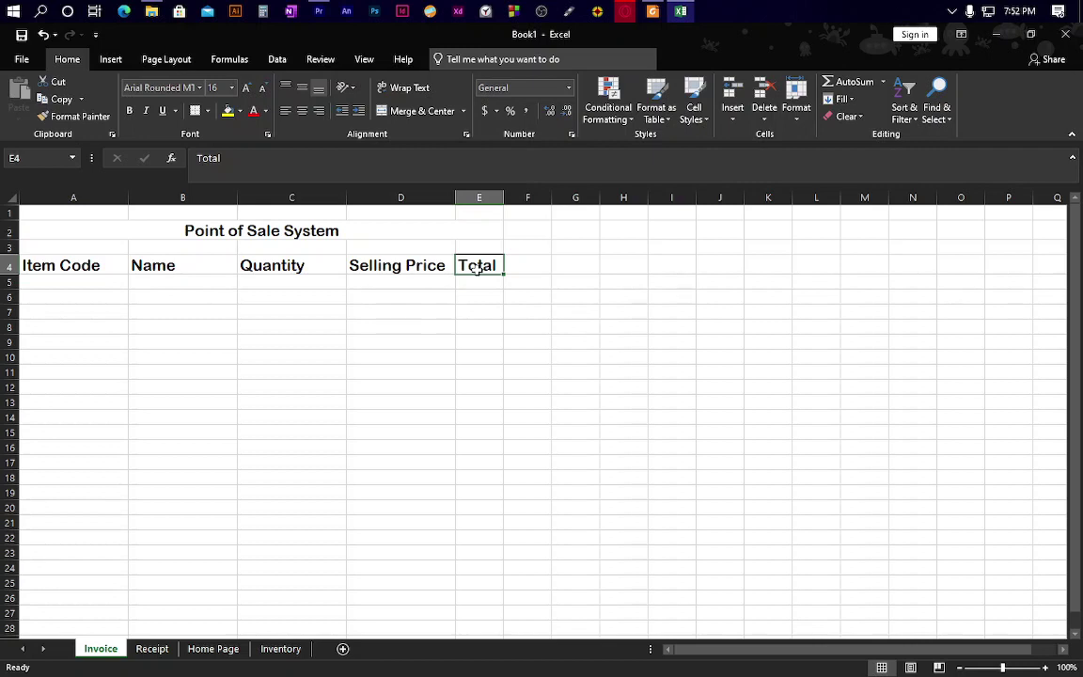
Enter the first item in row 5 with item code 1001 and name Bread.
{"action": "left_click", "coordinate": [112, 282]}
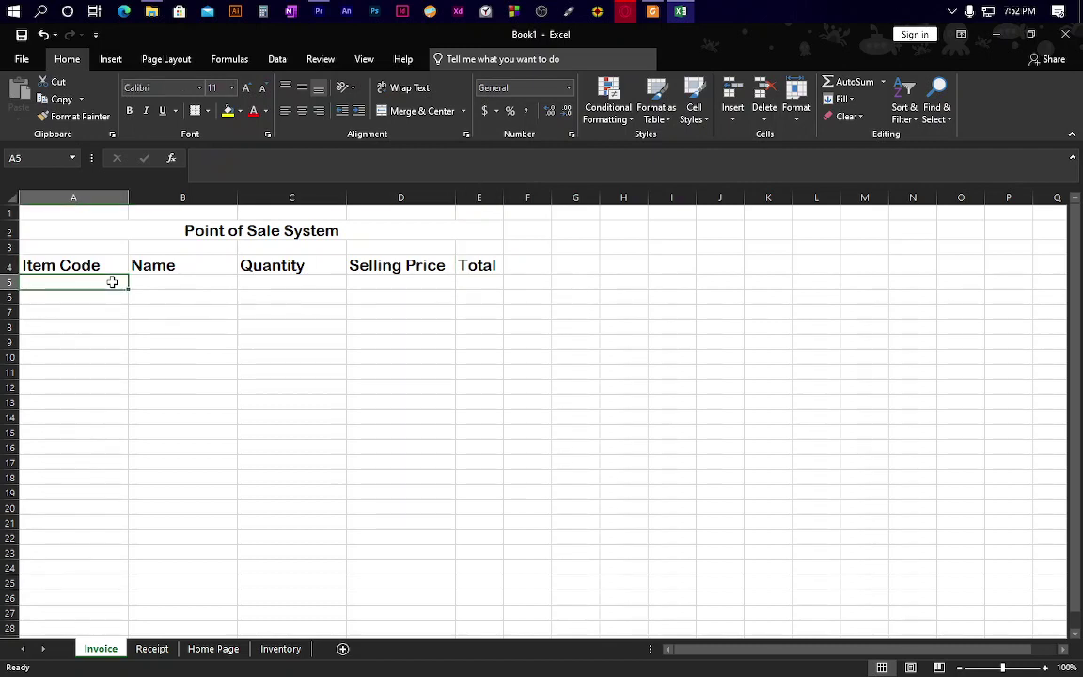
{"action": "type", "text": "1001"}
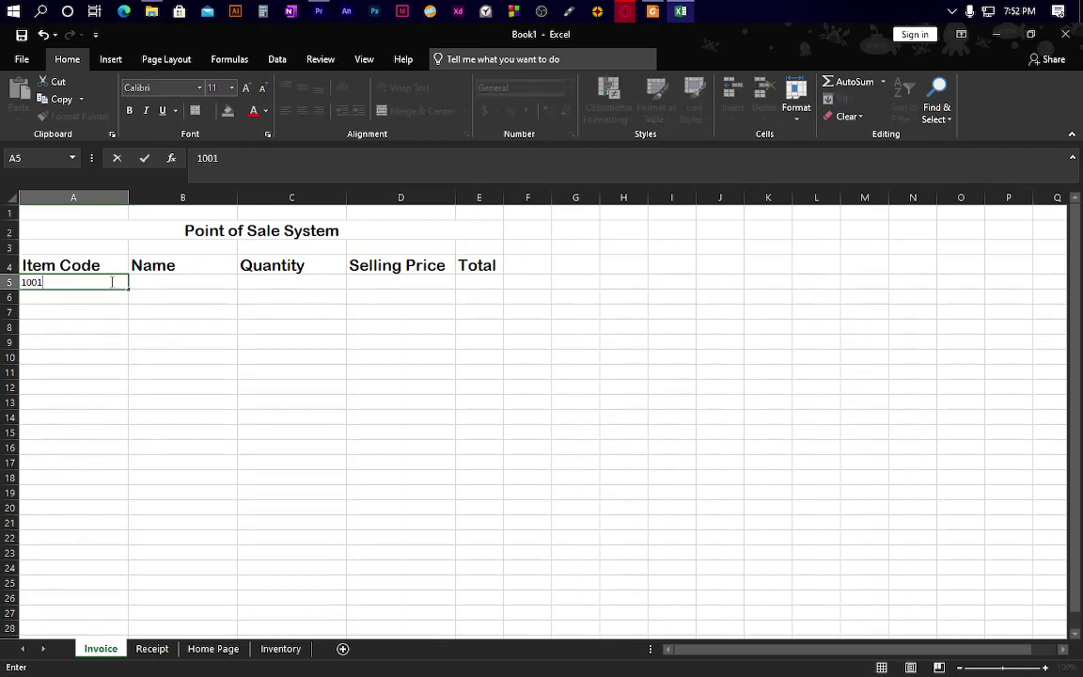
{"action": "key", "text": "Tab"}
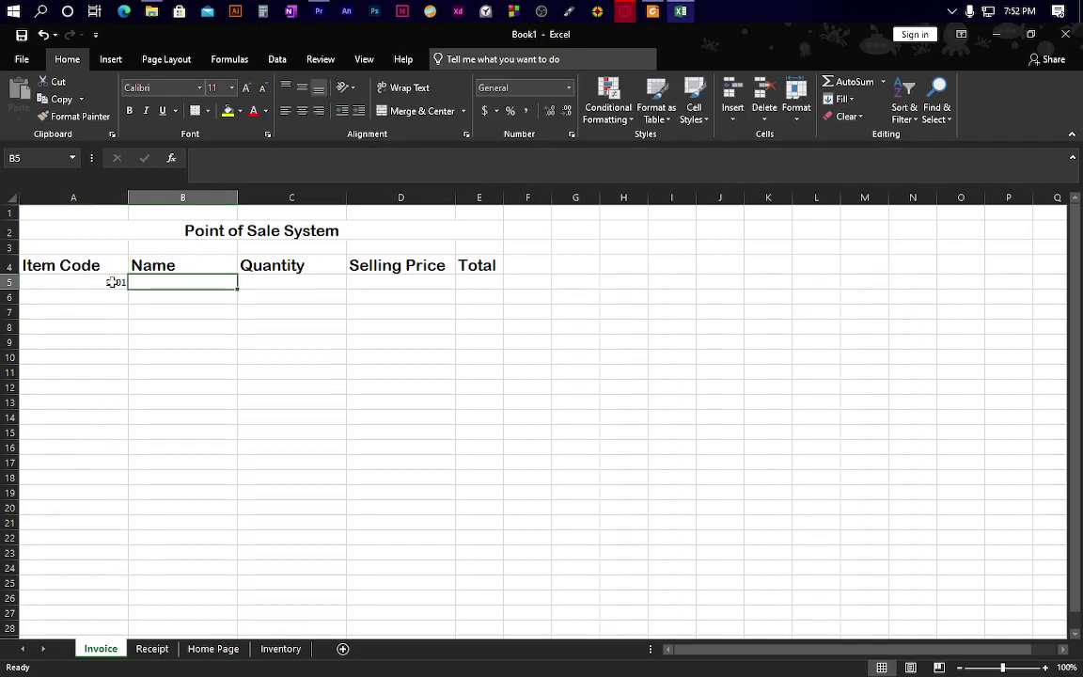
{"action": "type", "text": "Bread"}
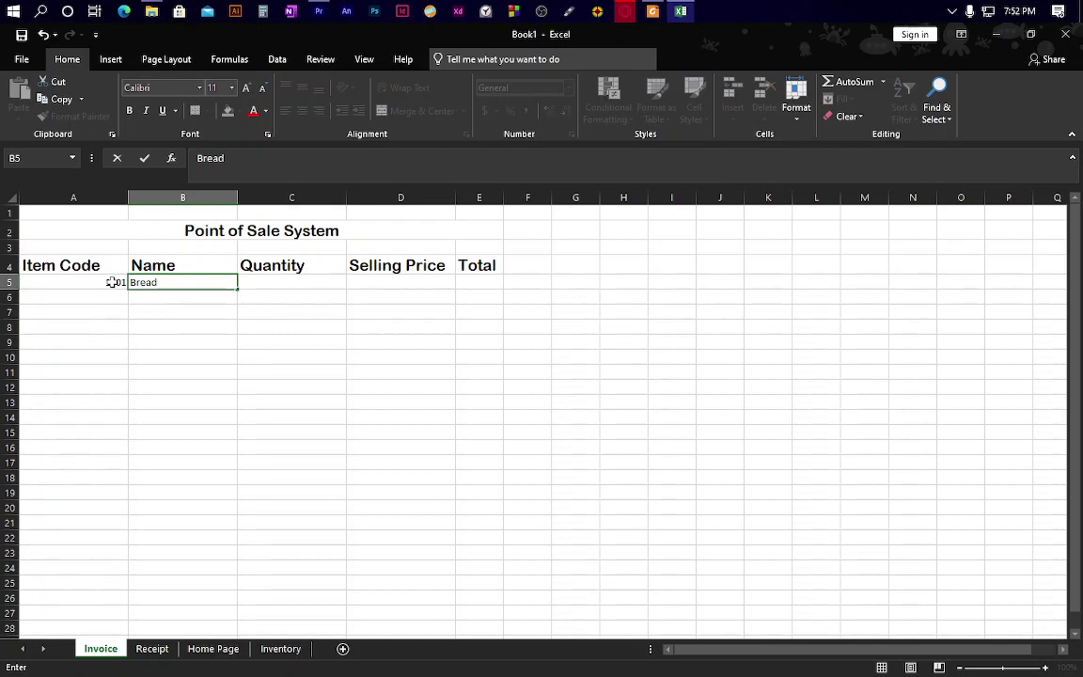
{"action": "key", "text": "Tab"}
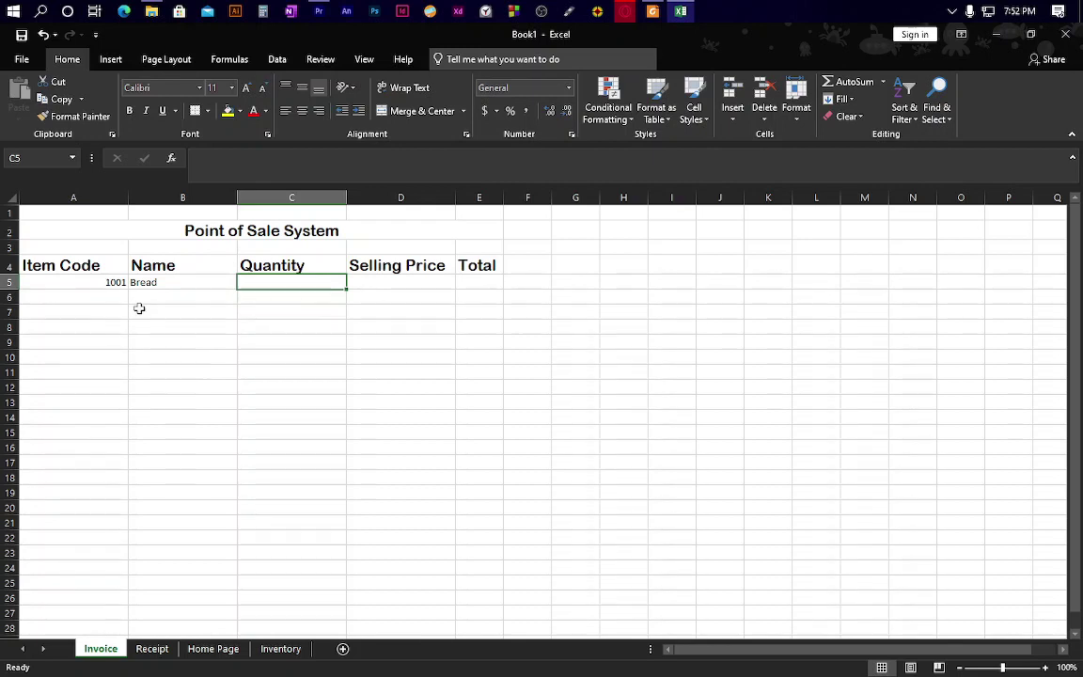
Enter a quantity of 3 and a selling price of 3 for the Bread item.
{"action": "left_click", "coordinate": [112, 283]}
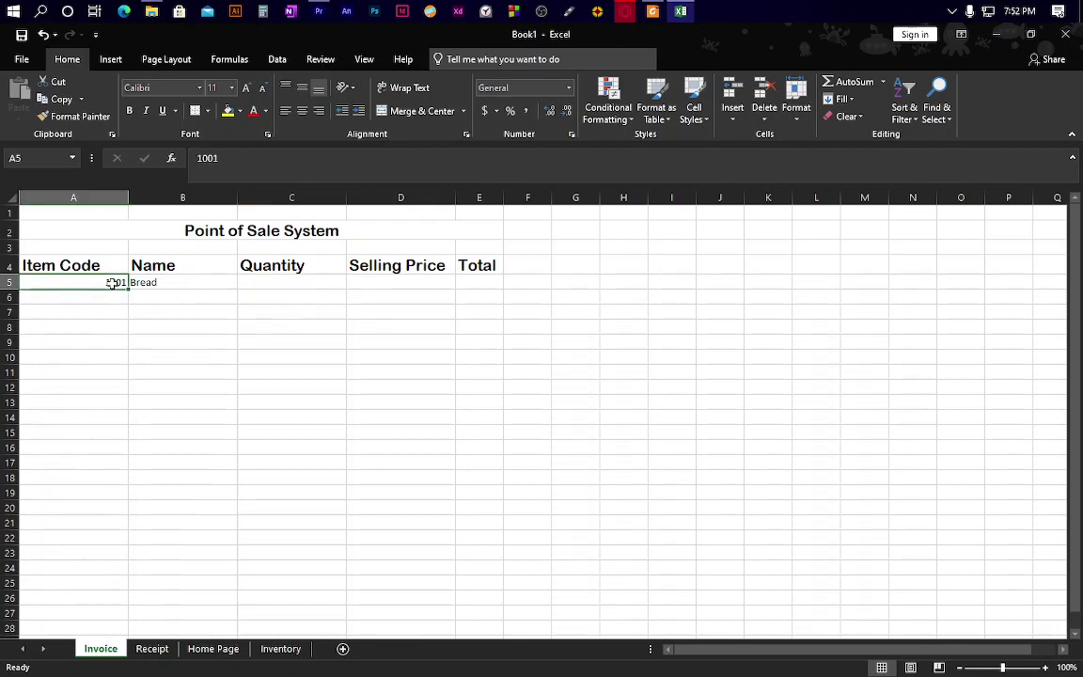
{"action": "left_click", "coordinate": [147, 286]}
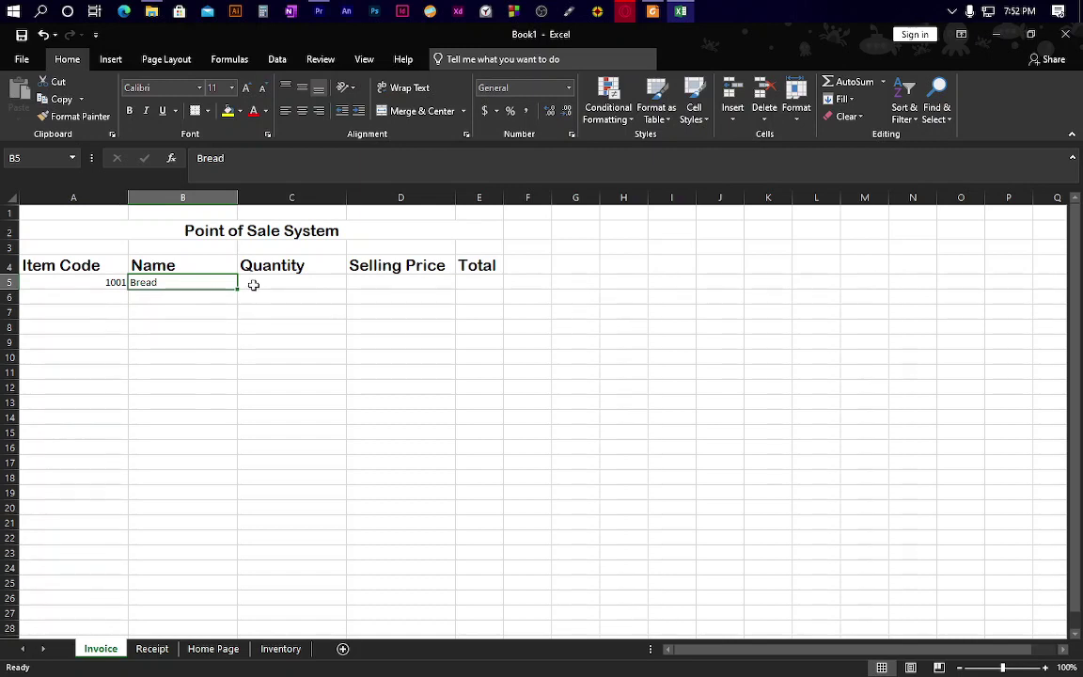
{"action": "key", "text": "Tab"}
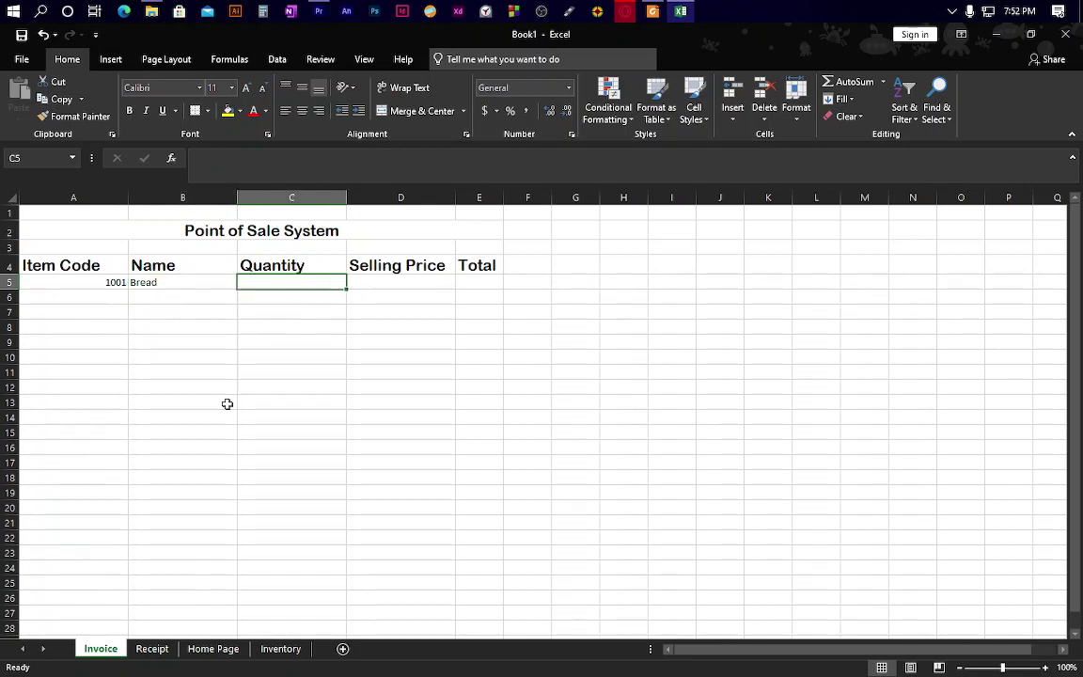
{"action": "type", "text": "3"}
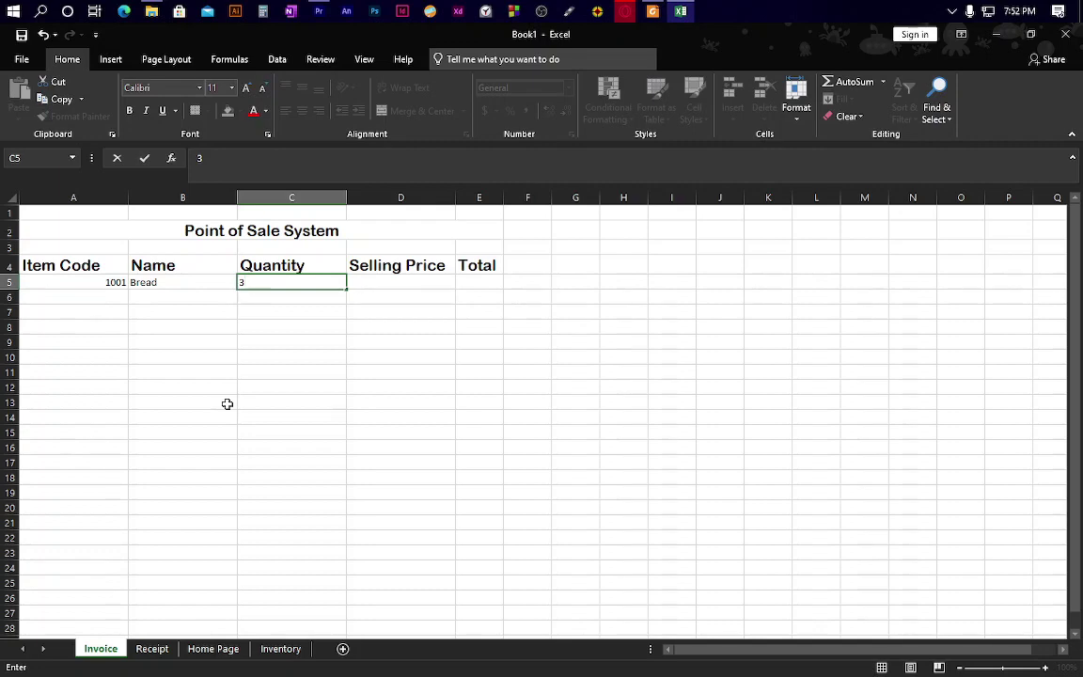
{"action": "key", "text": "Tab"}
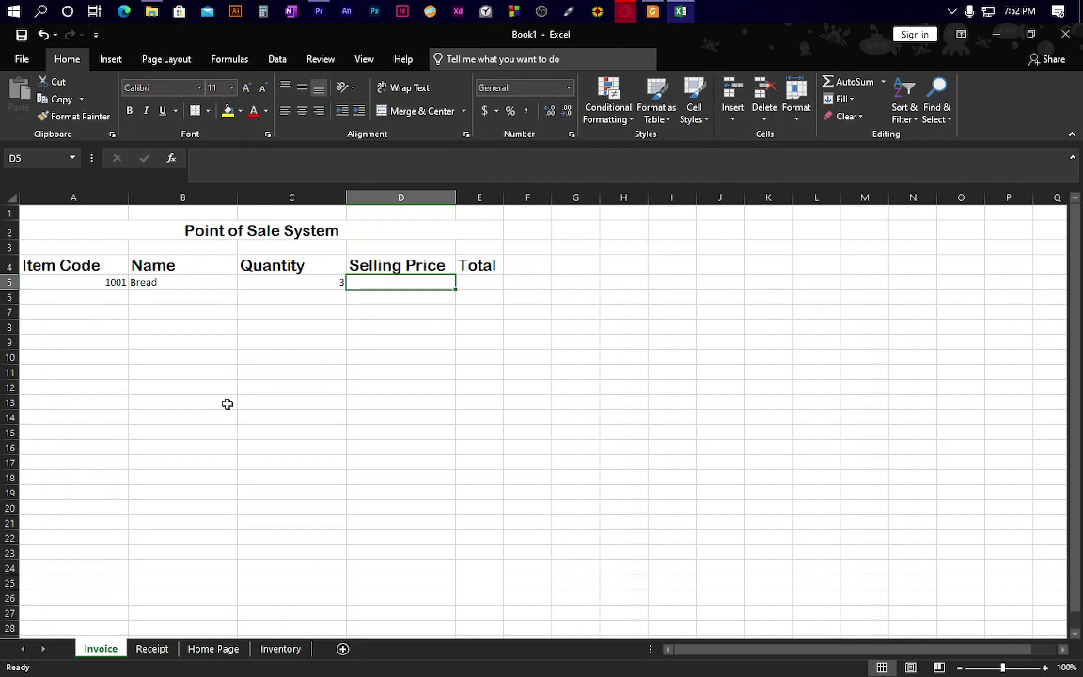
{"action": "type", "text": "3"}
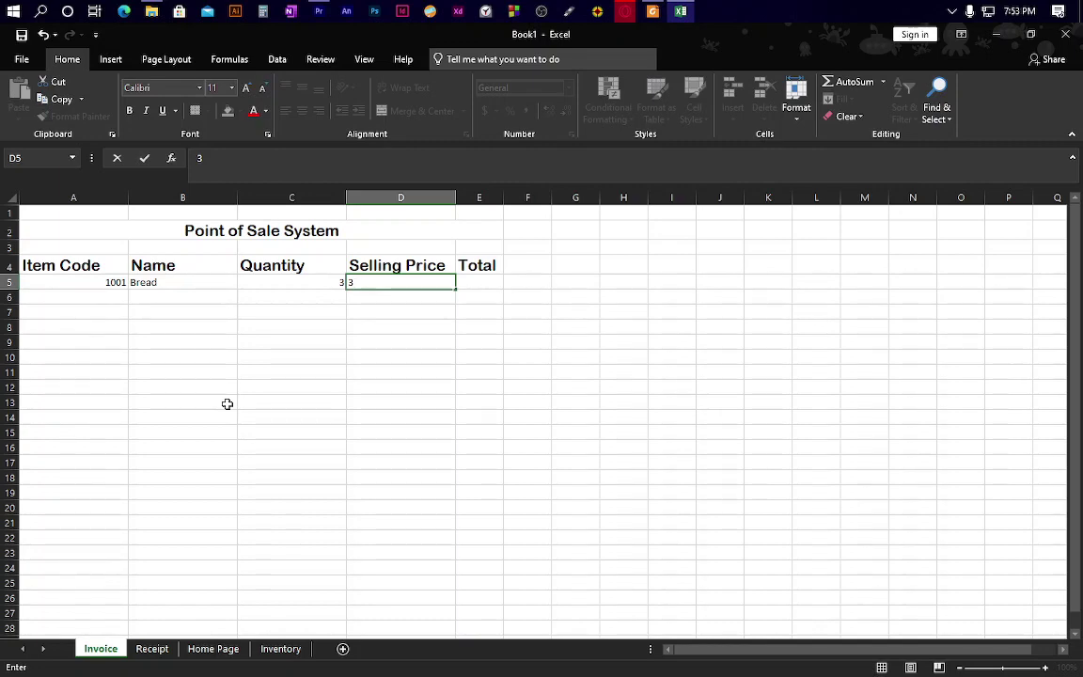
{"action": "key", "text": "Tab"}
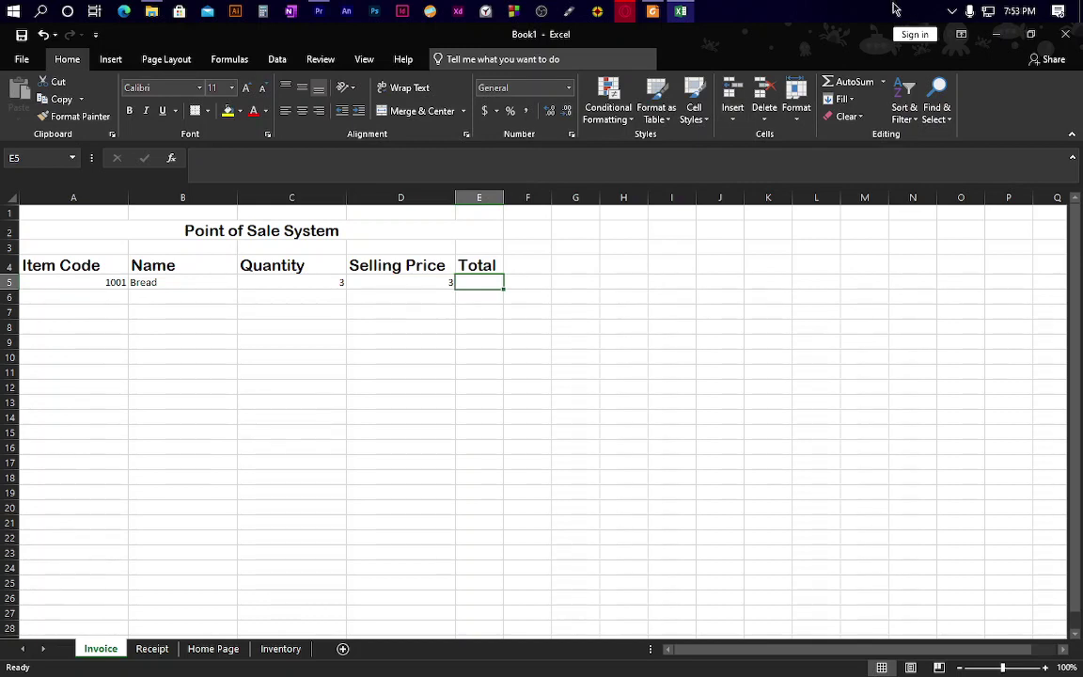
Switch to Foxit PDF Reader to check the Basic calculations objective, and return to the Excel workbook.
{"action": "left_click", "coordinate": [658, 9]}
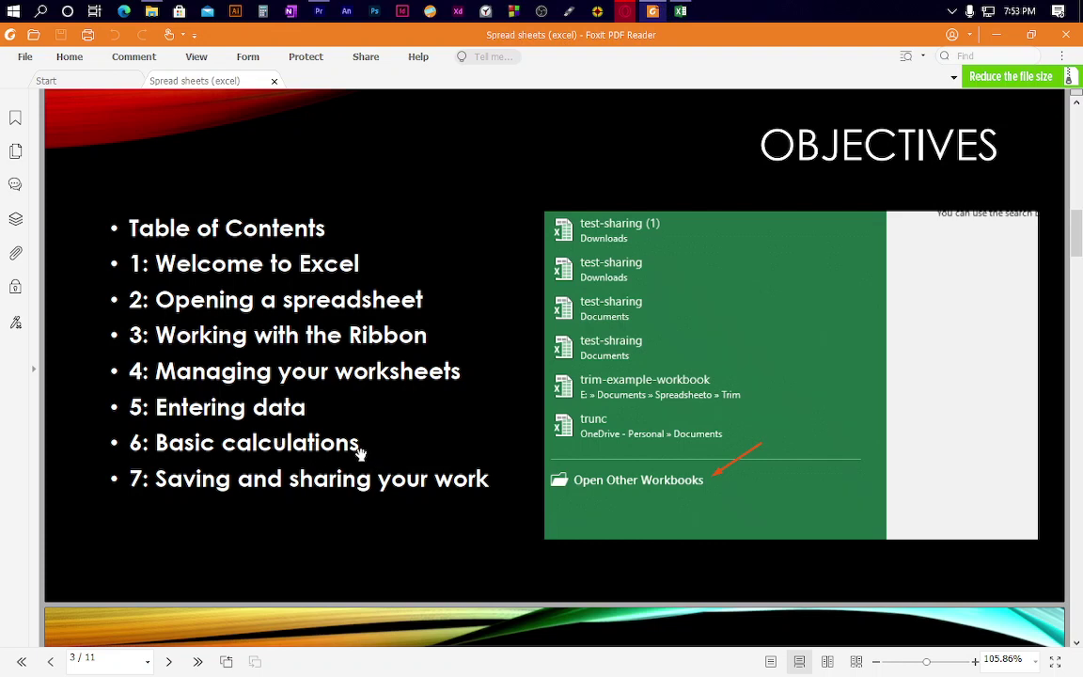
{"action": "left_click_drag", "start_coordinate": [359, 448], "coordinate": [161, 454]}
{"action": "key", "text": "alt+Tab"}
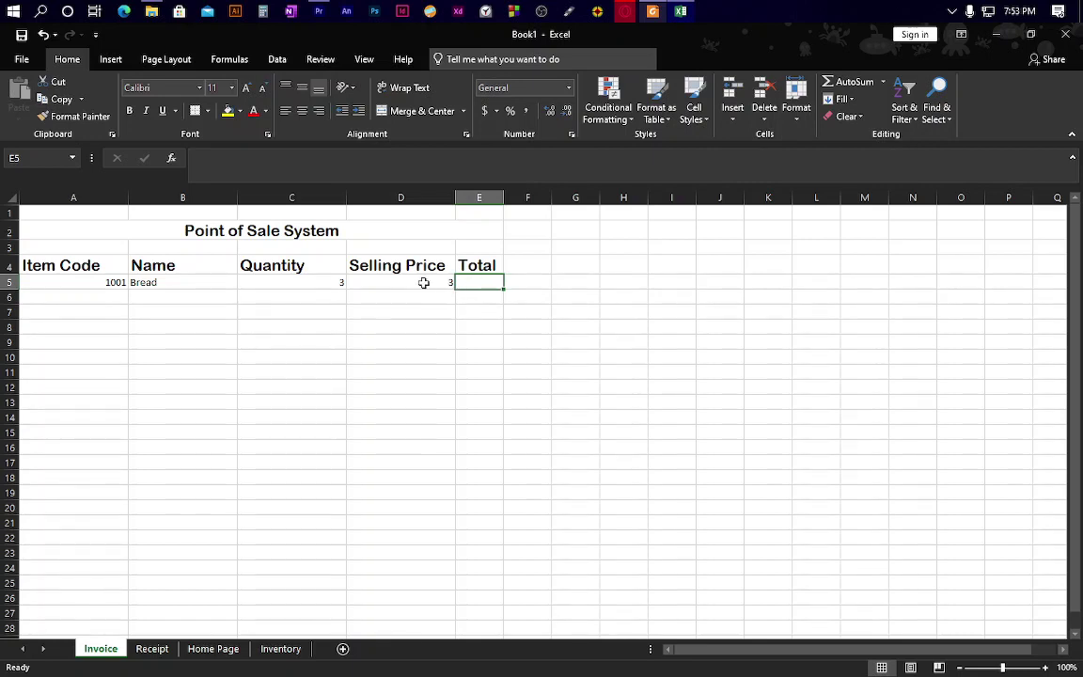
{"action": "left_click", "coordinate": [328, 280]}
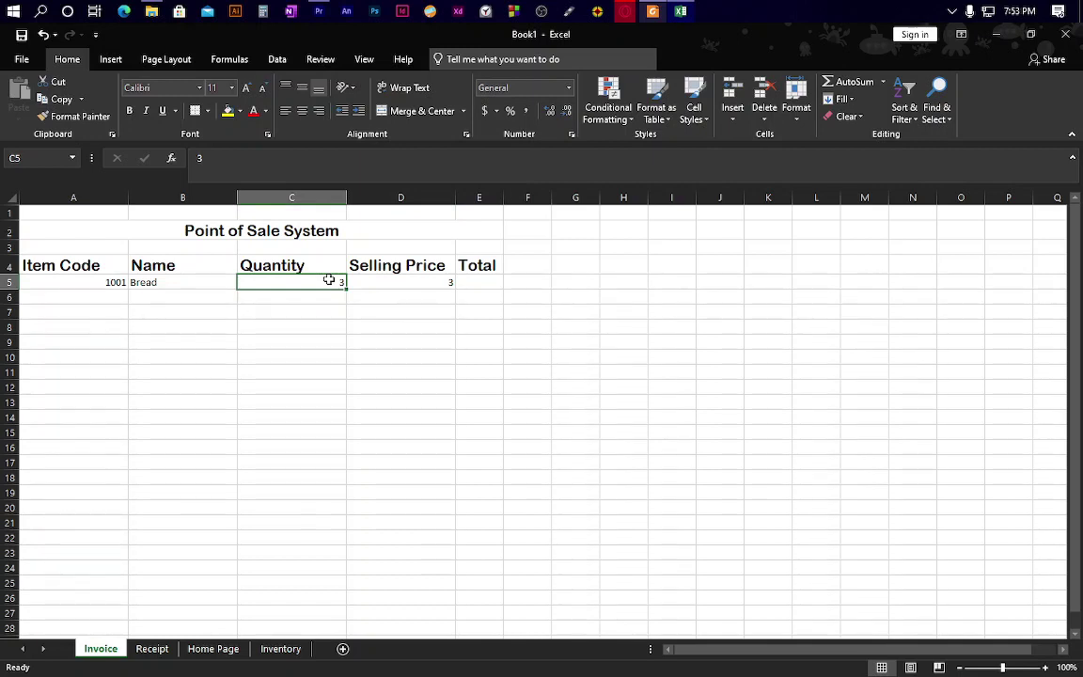
{"action": "left_click", "coordinate": [429, 290]}
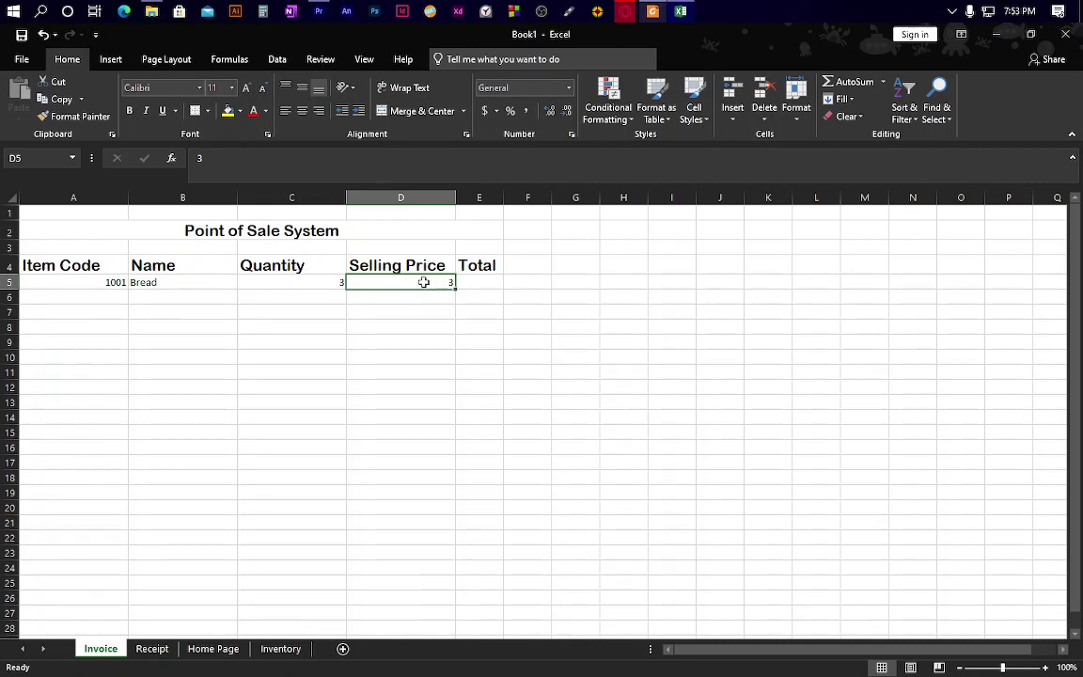
{"action": "left_click", "coordinate": [311, 282]}
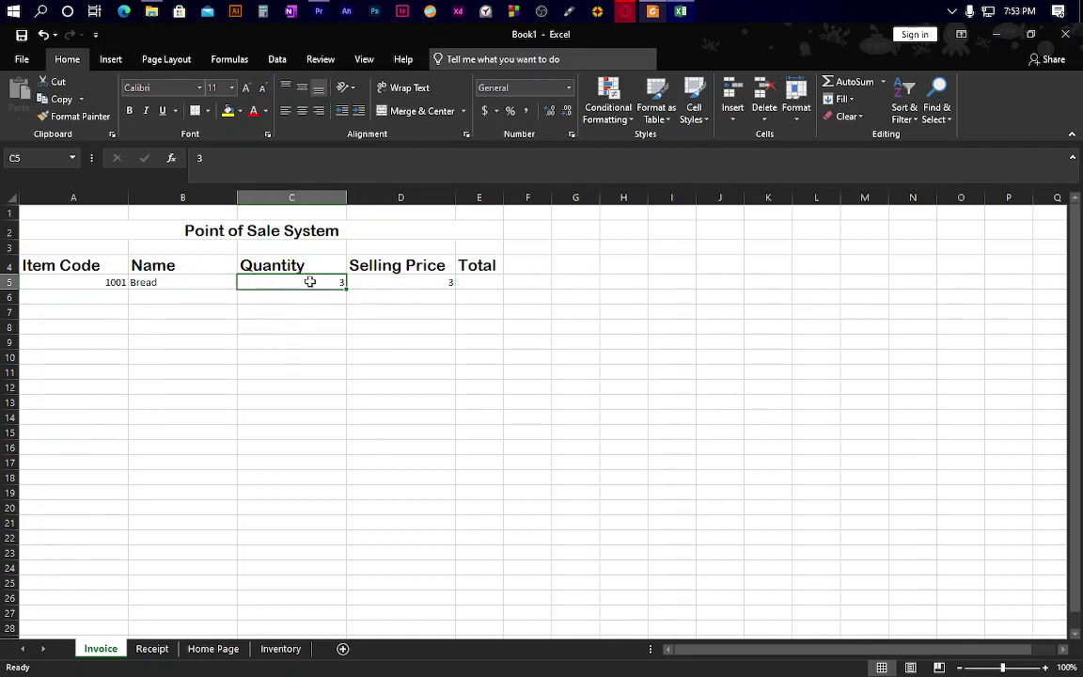
{"action": "left_click", "coordinate": [476, 285]}
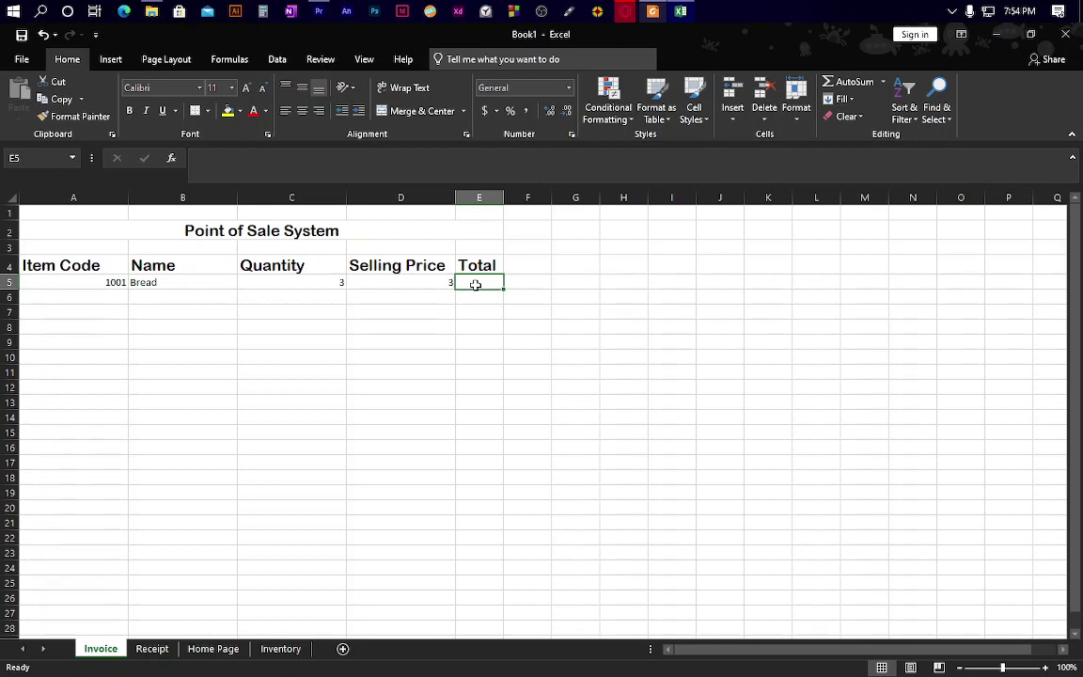
{"action": "left_click", "coordinate": [410, 282]}
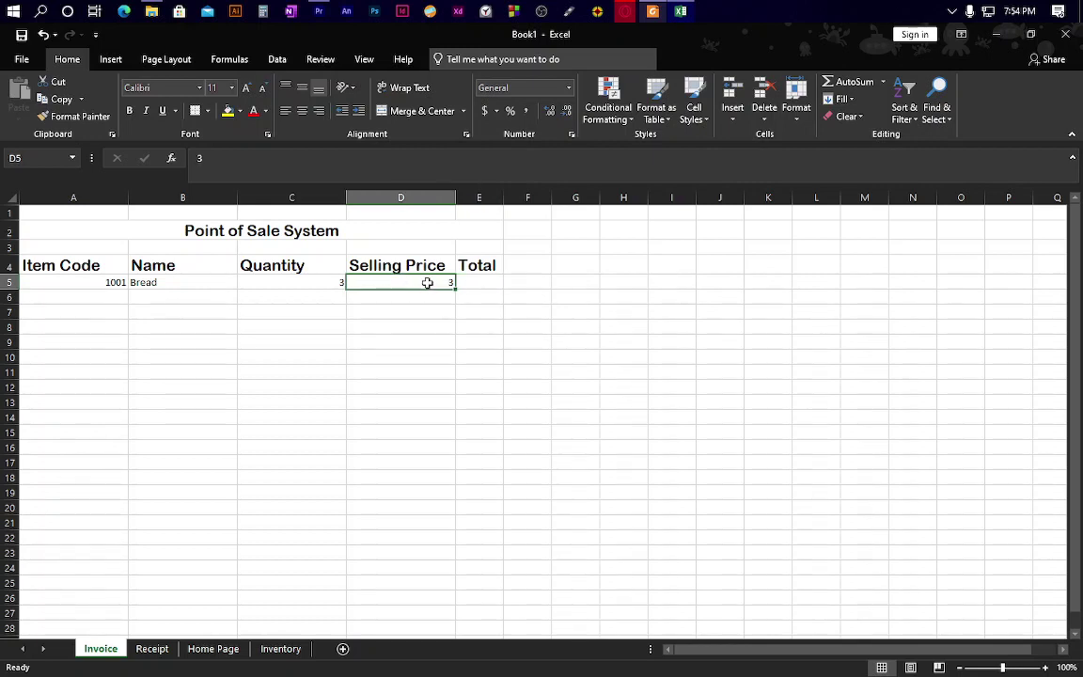
Enter the formula =D5*C5 in E5 to multiply the Bread item's selling price by its quantity.
{"action": "left_click", "coordinate": [477, 282]}
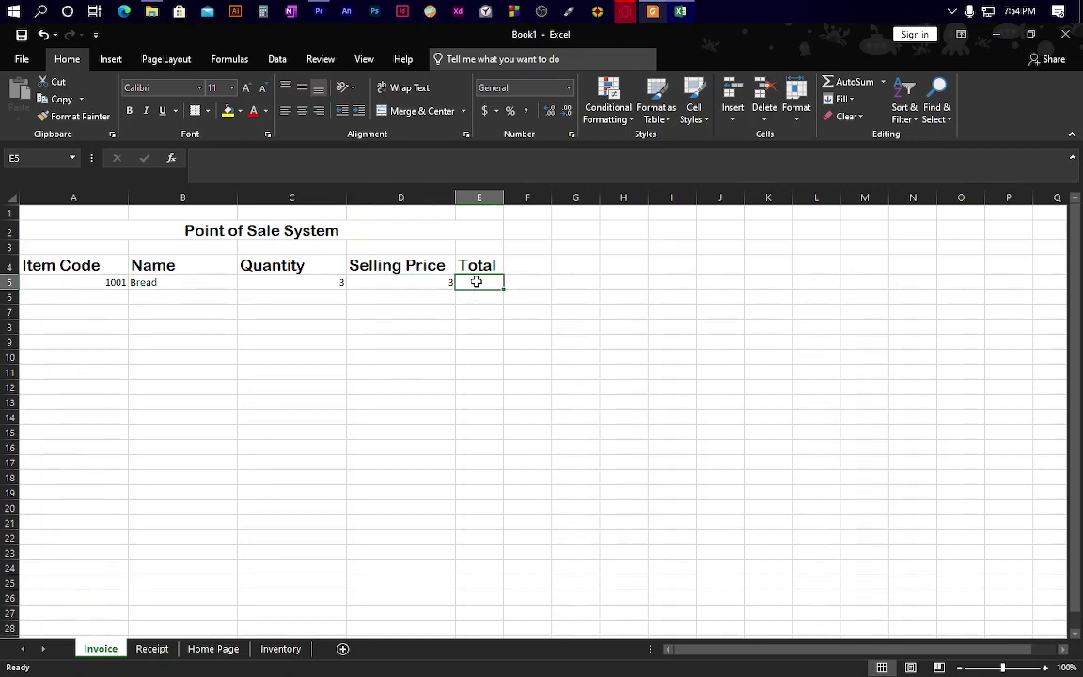
{"action": "left_click", "coordinate": [306, 169]}
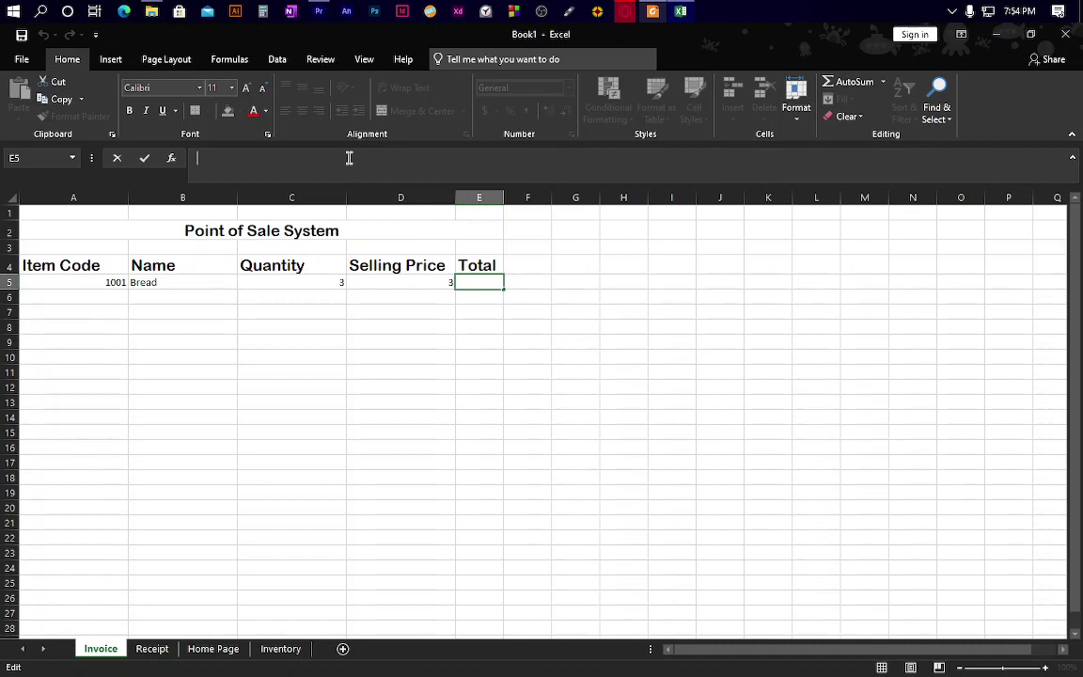
{"action": "type", "text": "="}
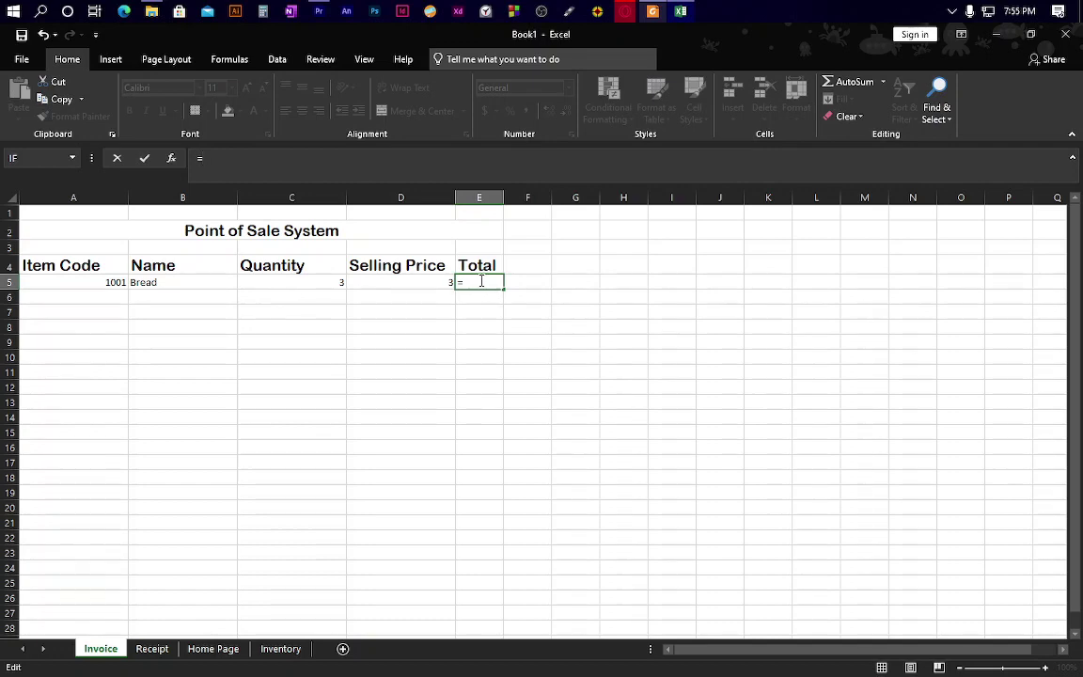
{"action": "left_click", "coordinate": [393, 282]}
{"action": "left_click", "coordinate": [329, 284]}
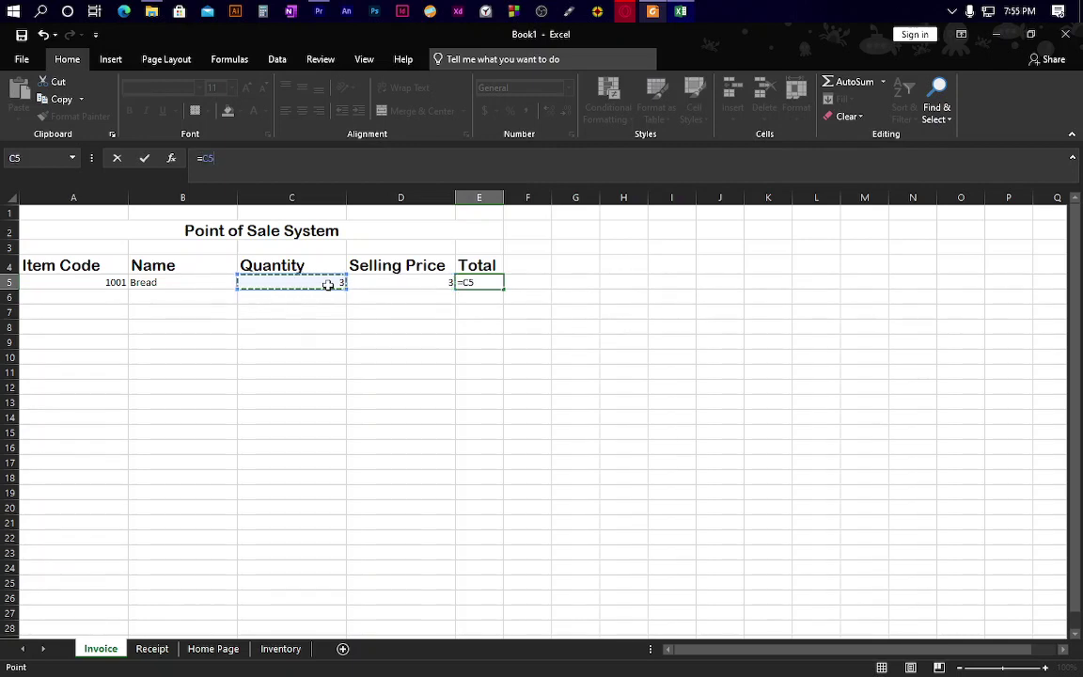
{"action": "left_click", "coordinate": [368, 287]}
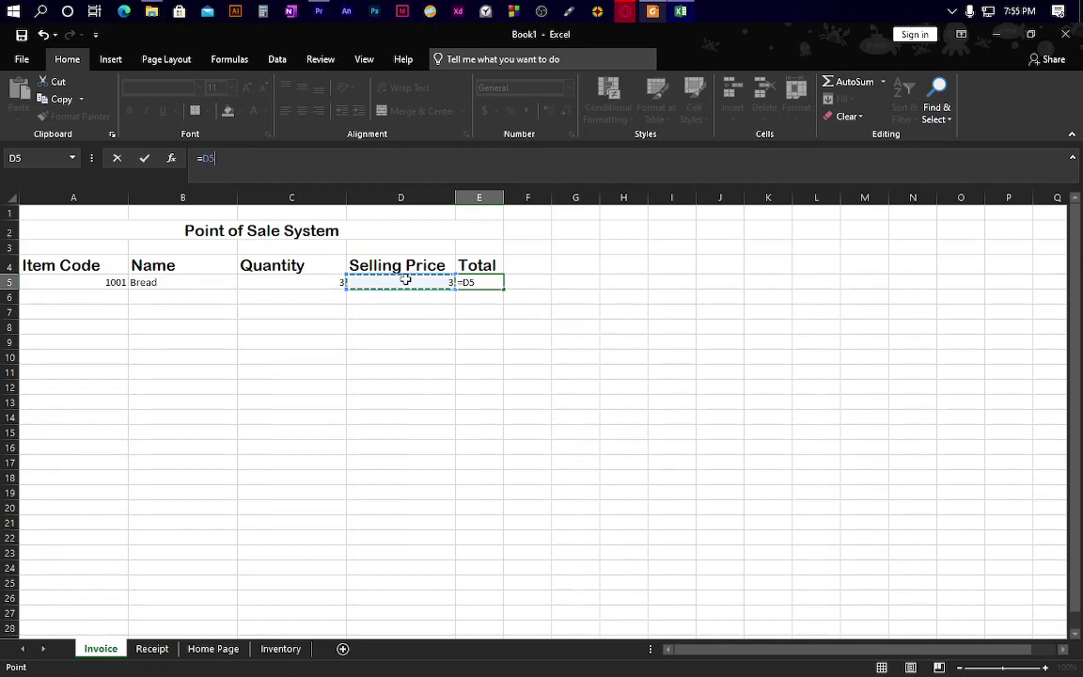
{"action": "type", "text": "*"}
{"action": "left_click", "coordinate": [331, 283]}
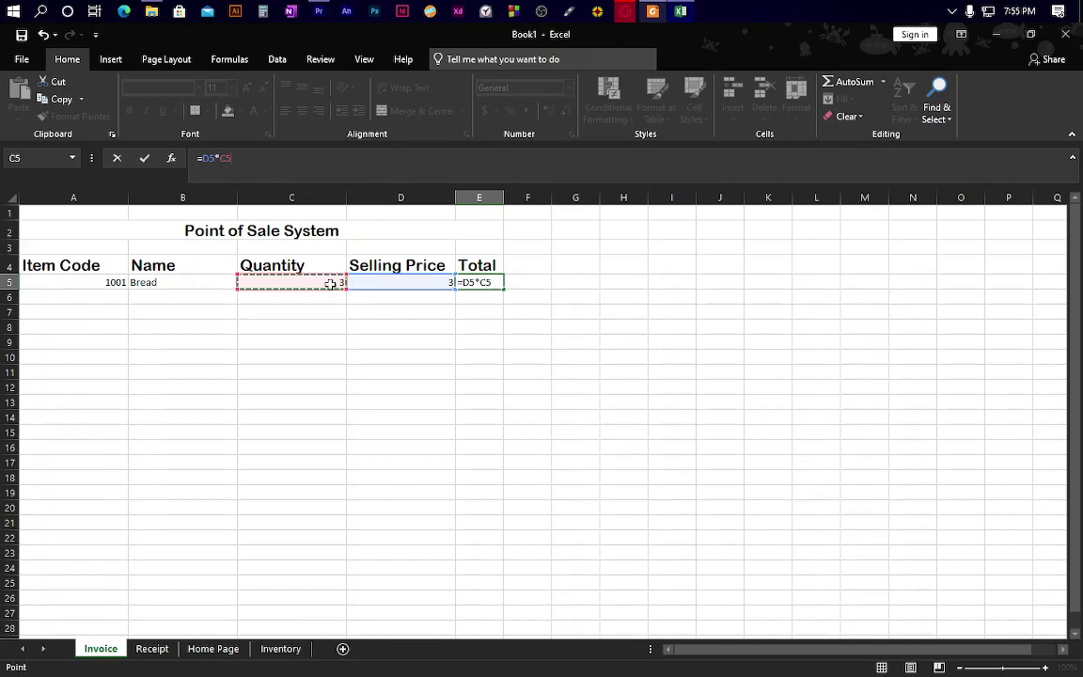
{"action": "key", "text": "Return"}
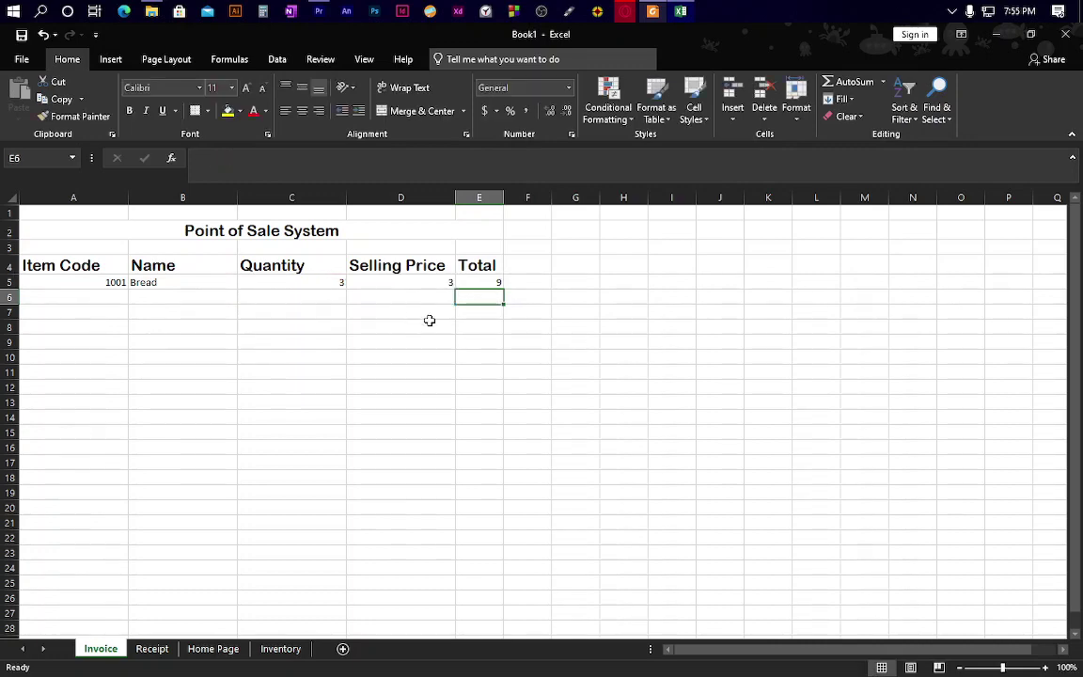
{"action": "left_click", "coordinate": [468, 282]}
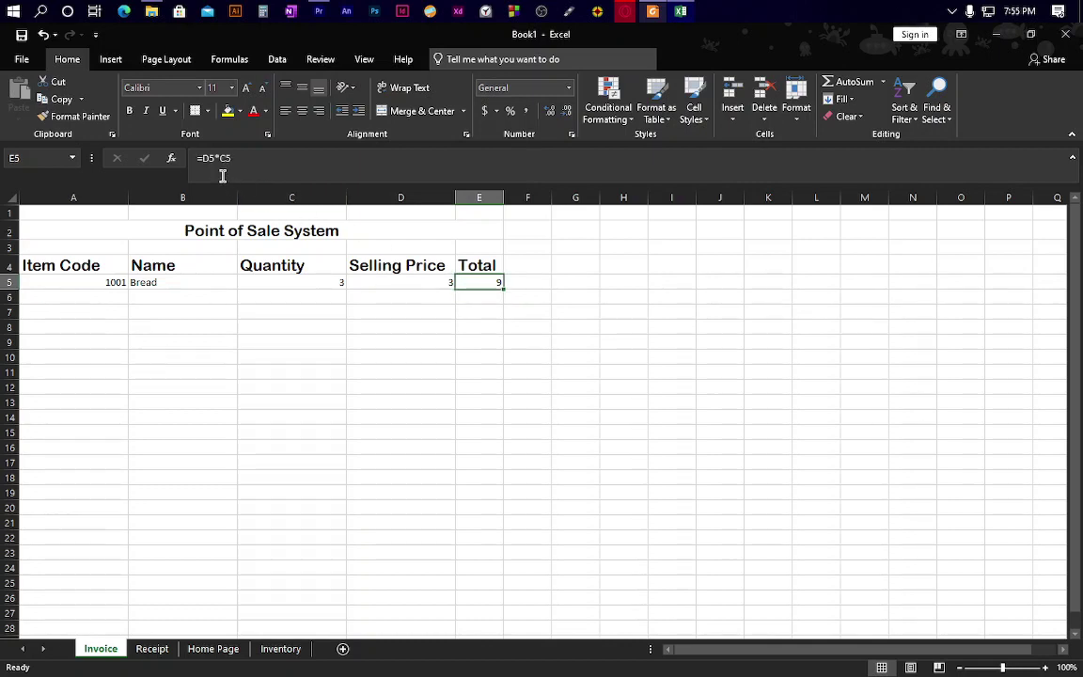
{"action": "left_click", "coordinate": [418, 282]}
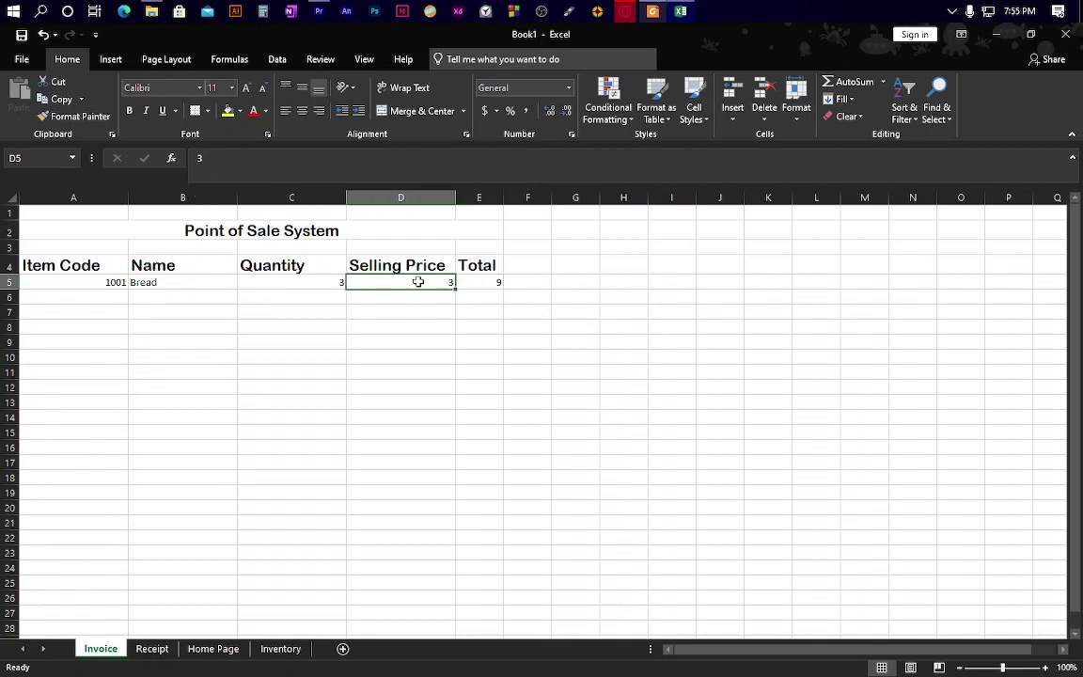
Check the Bread row's Total formula against its quantity and selling price cells.
{"action": "left_click", "coordinate": [311, 286]}
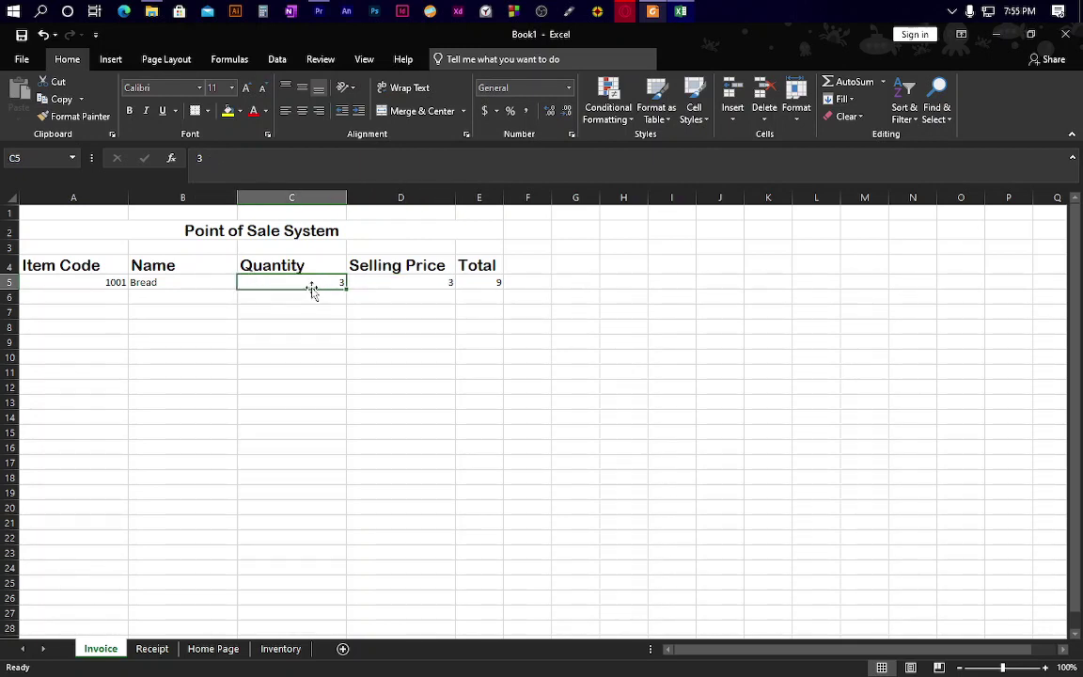
{"action": "left_click", "coordinate": [487, 282]}
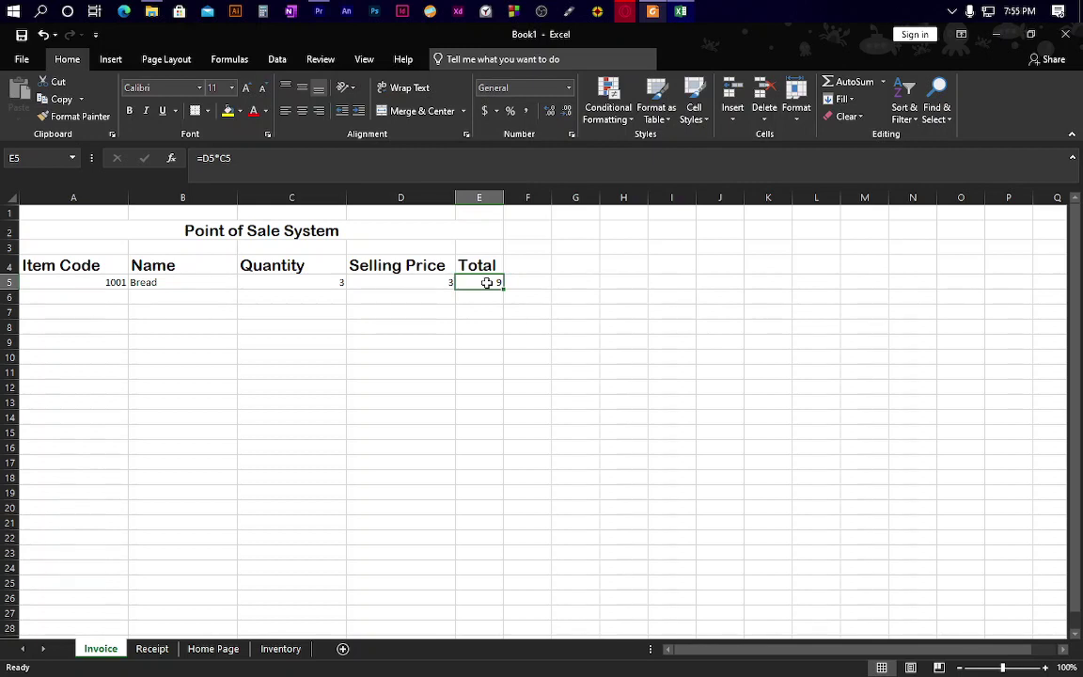
{"action": "left_click", "coordinate": [433, 282]}
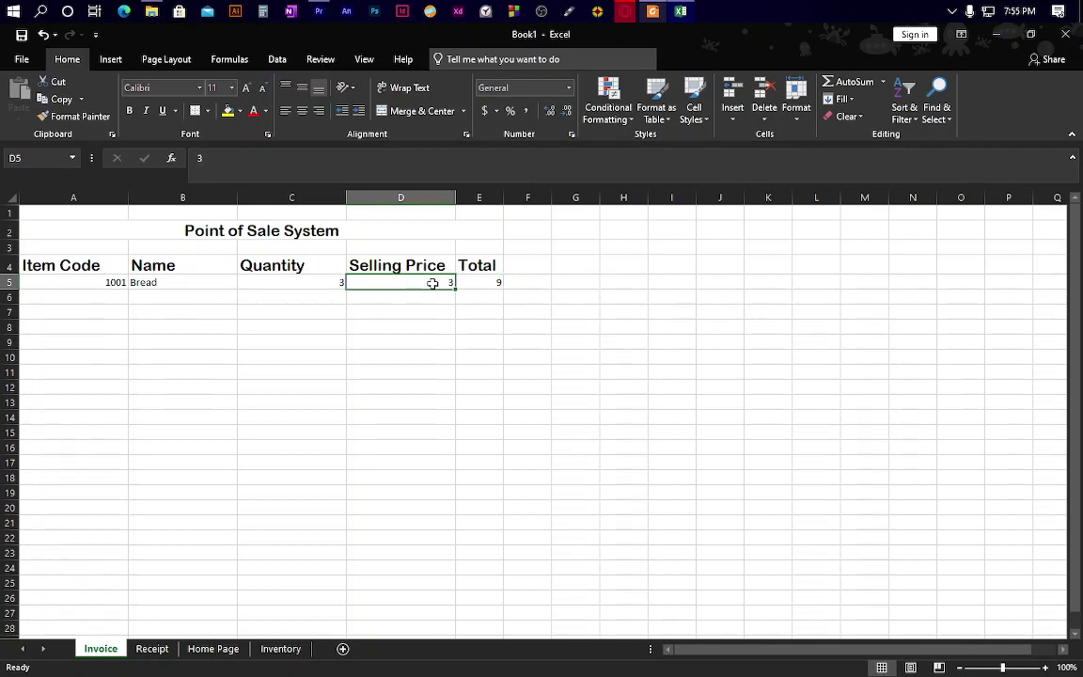
{"action": "left_click", "coordinate": [321, 282]}
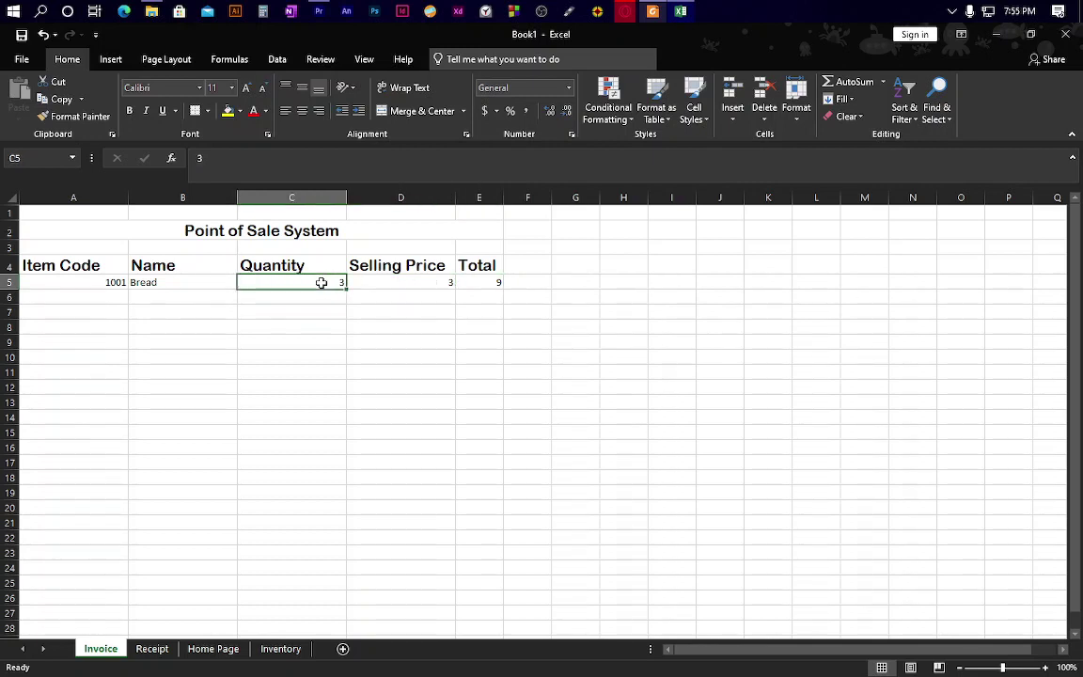
{"action": "left_click", "coordinate": [490, 281]}
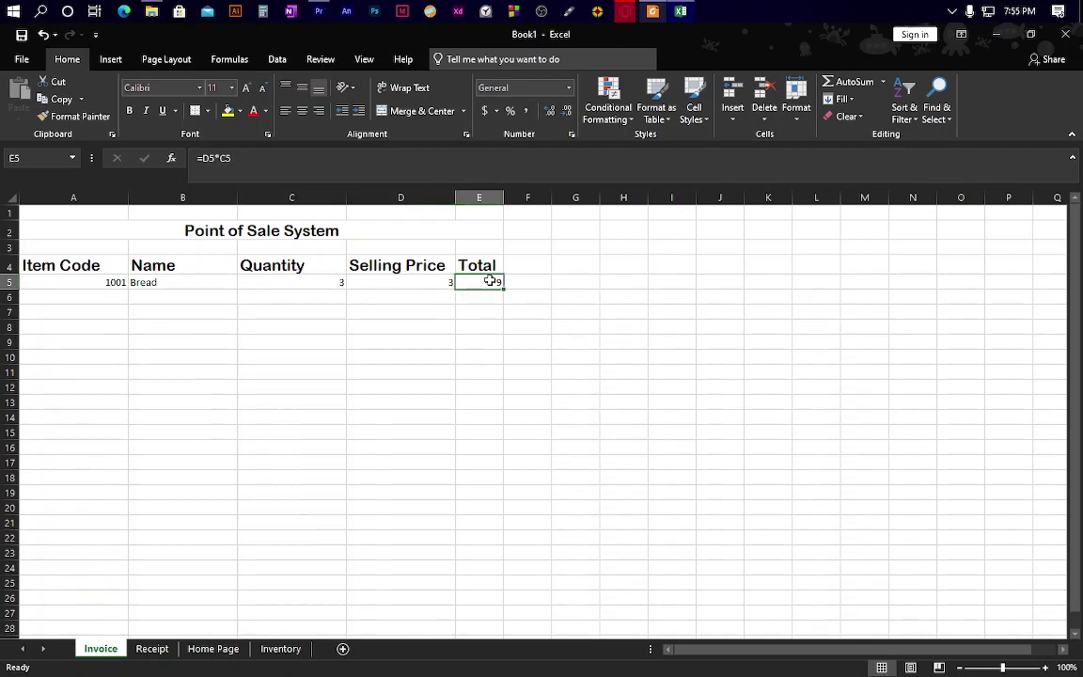
Enter the second item in row 6 with item code 1002 and name Sugar.
{"action": "left_click", "coordinate": [105, 294]}
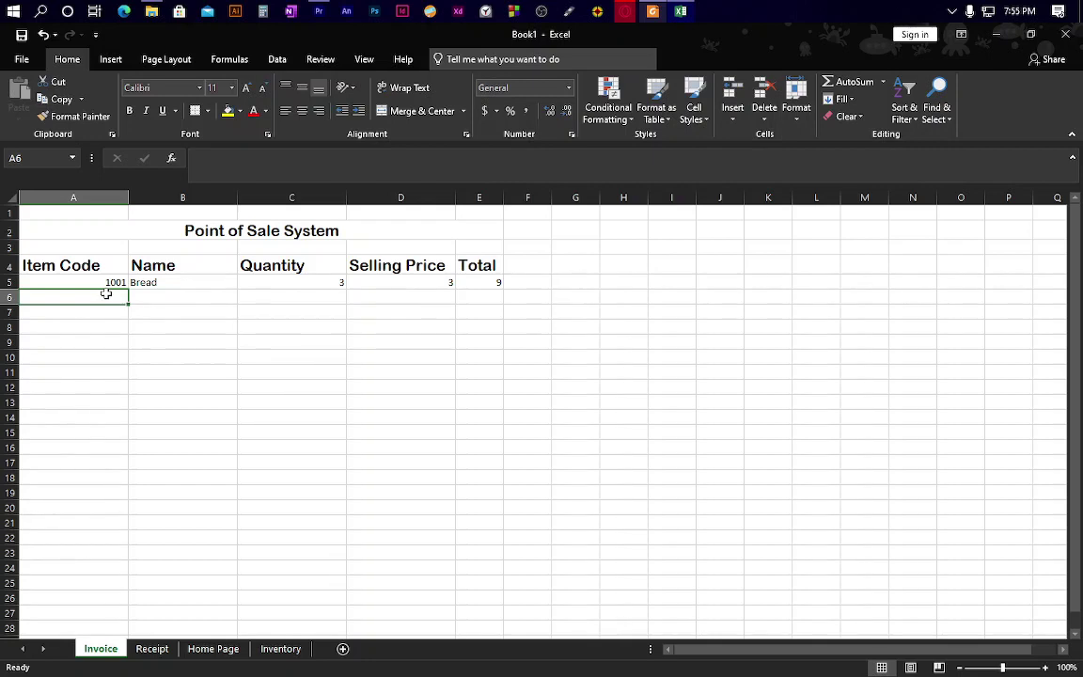
{"action": "type", "text": "1002"}
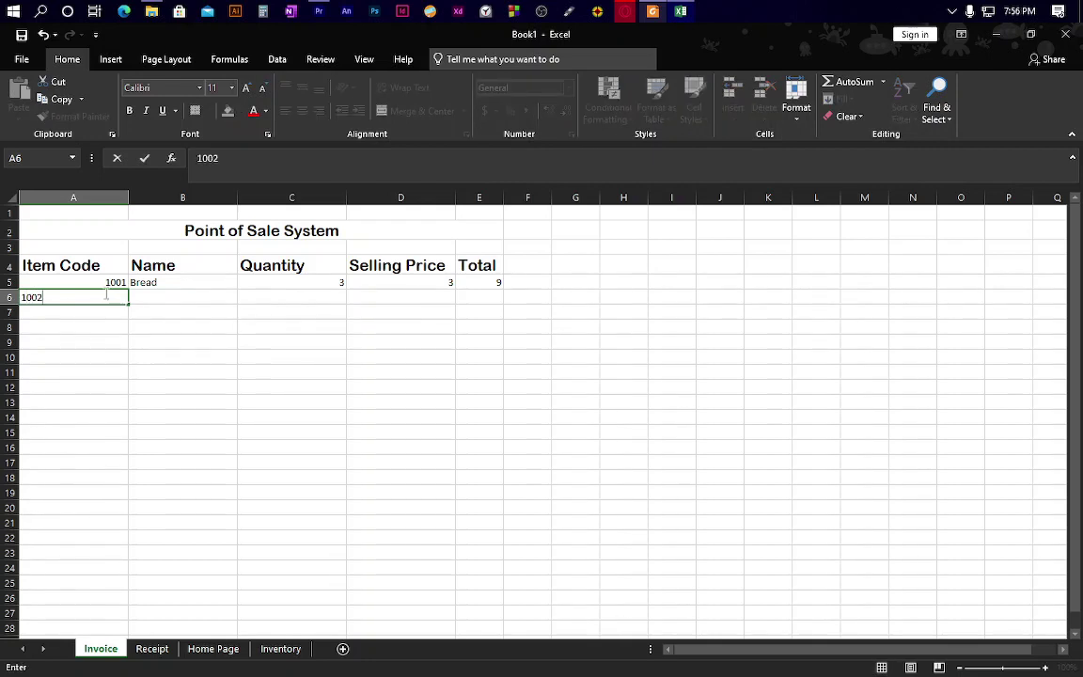
{"action": "key", "text": "Tab"}
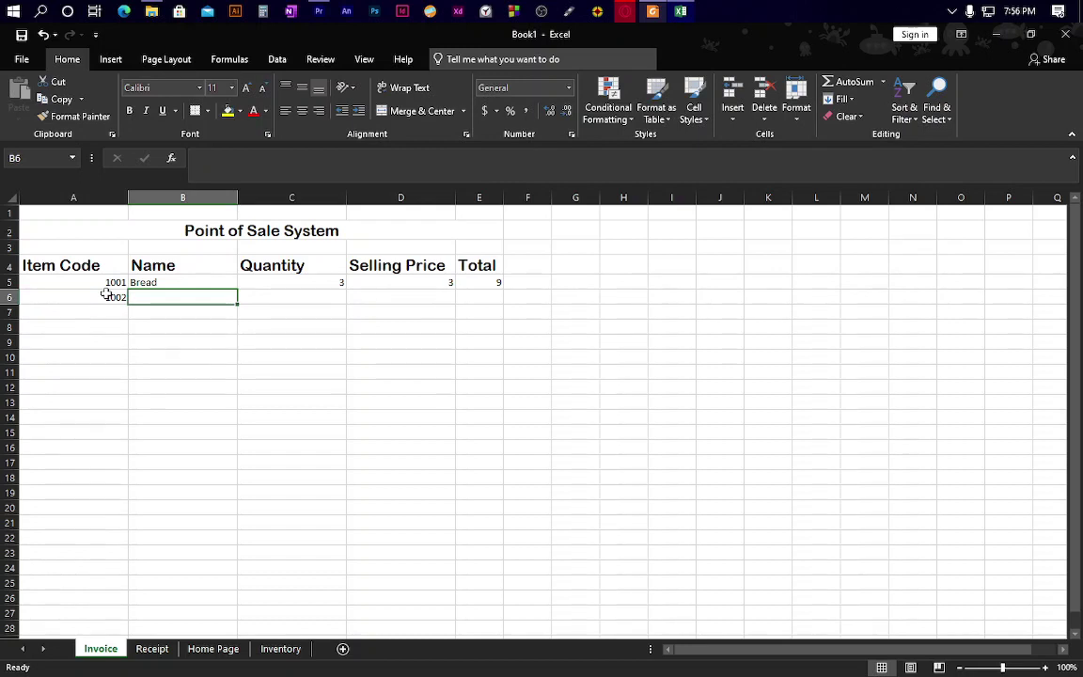
{"action": "type", "text": "Suge"}
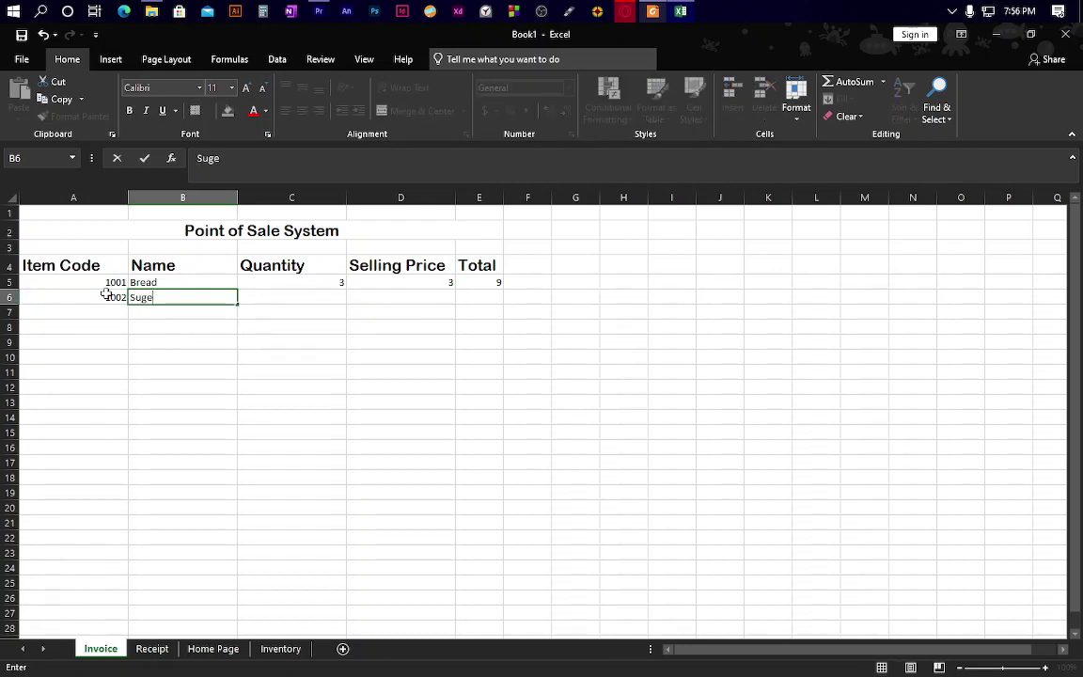
{"action": "key", "text": "BackSpace"}
{"action": "type", "text": "ar"}
{"action": "key", "text": "Tab"}
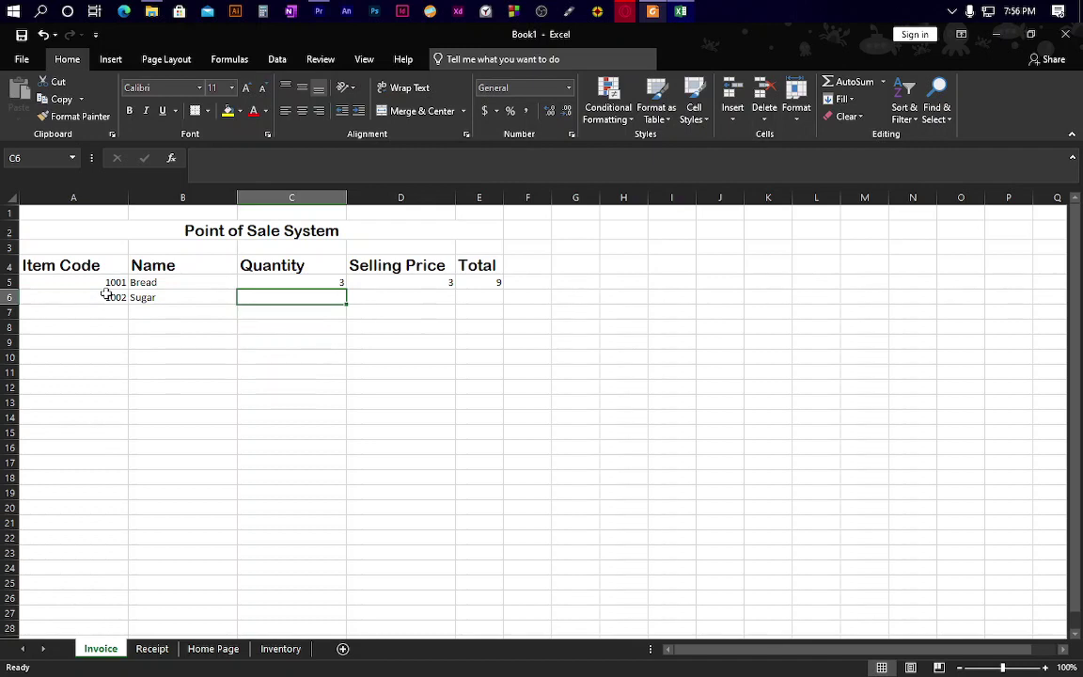
Enter a quantity of 2 and a selling price of 5 for the Sugar item.
{"action": "type", "text": "2"}
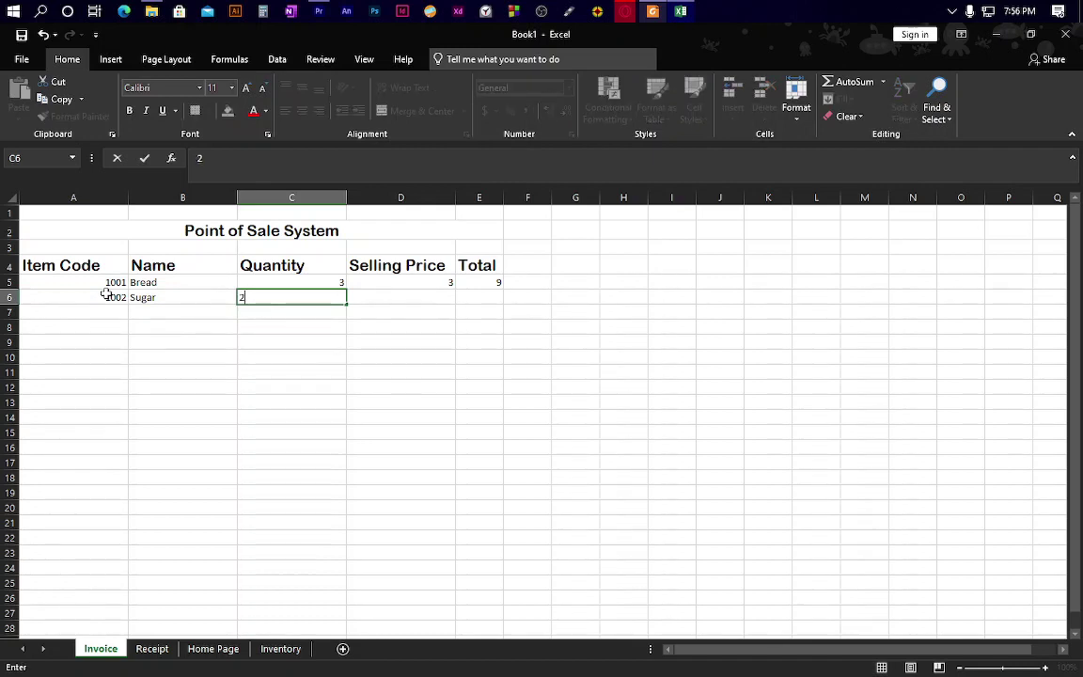
{"action": "key", "text": "Tab"}
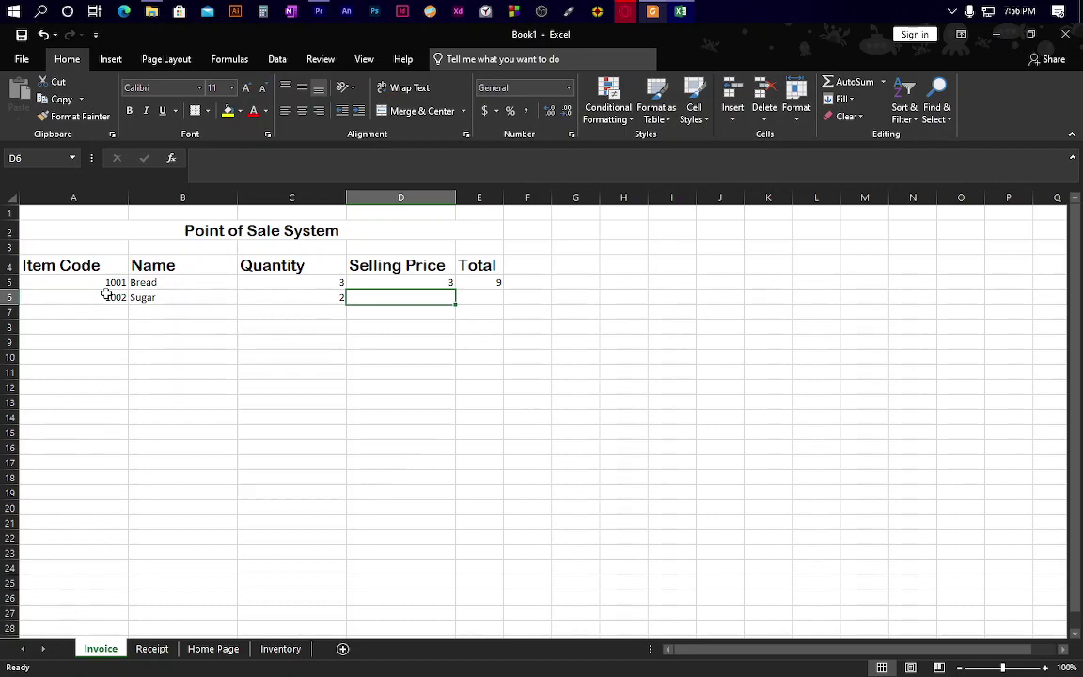
{"action": "type", "text": "5"}
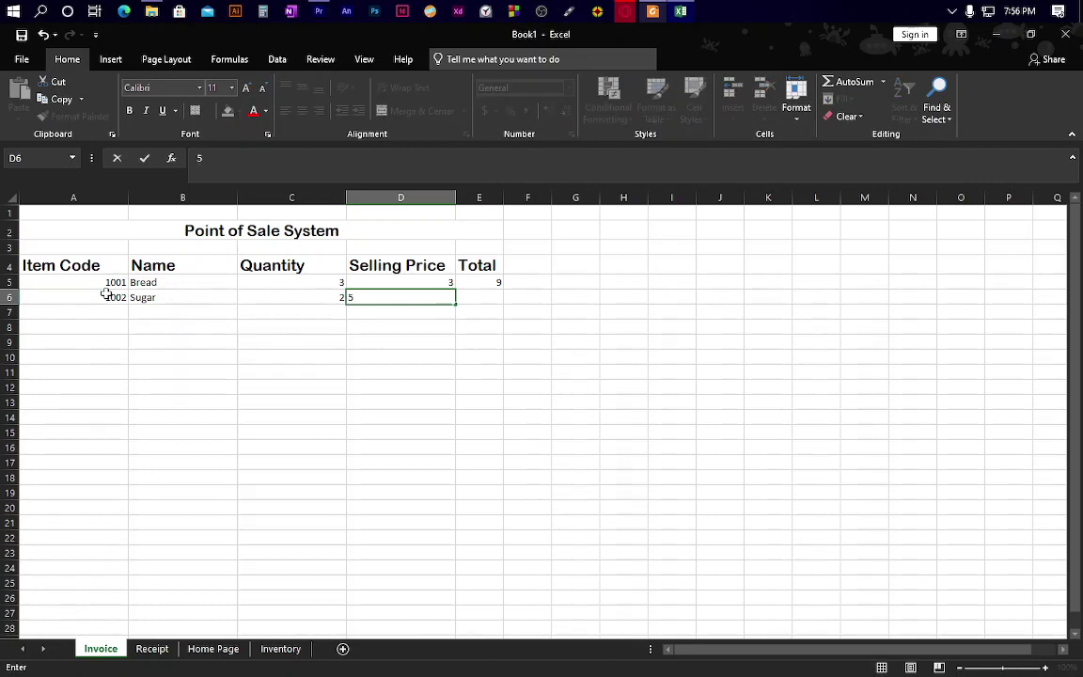
{"action": "key", "text": "Tab"}
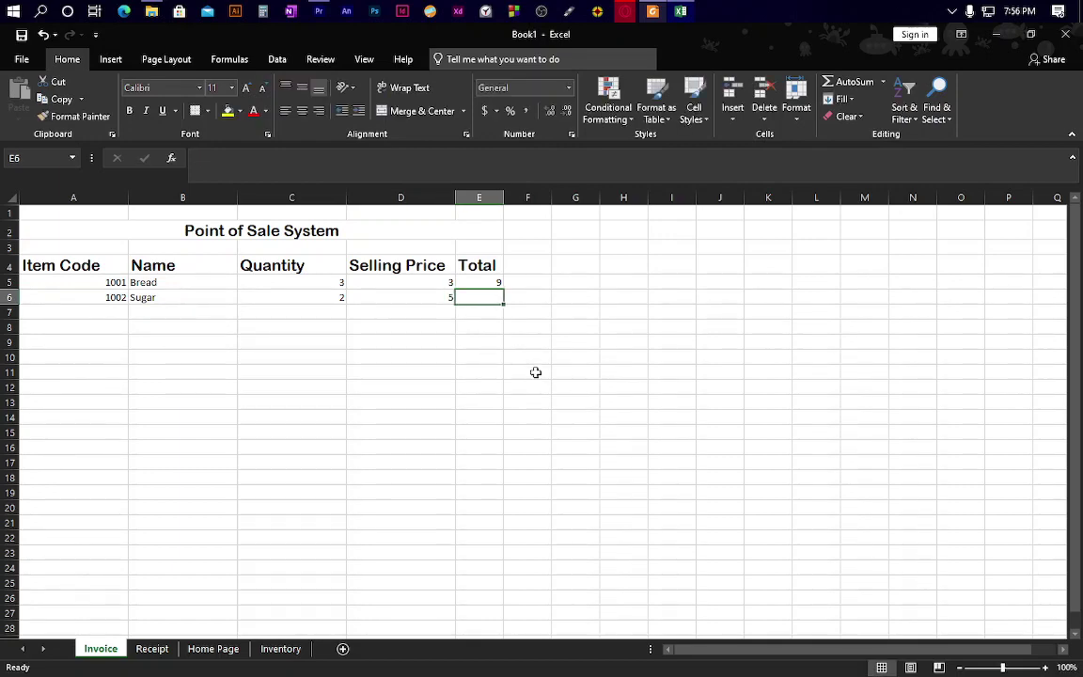
{"action": "key", "text": "Return"}
Fill the Total formula from E5 down through E25.
{"action": "left_click", "coordinate": [482, 337]}
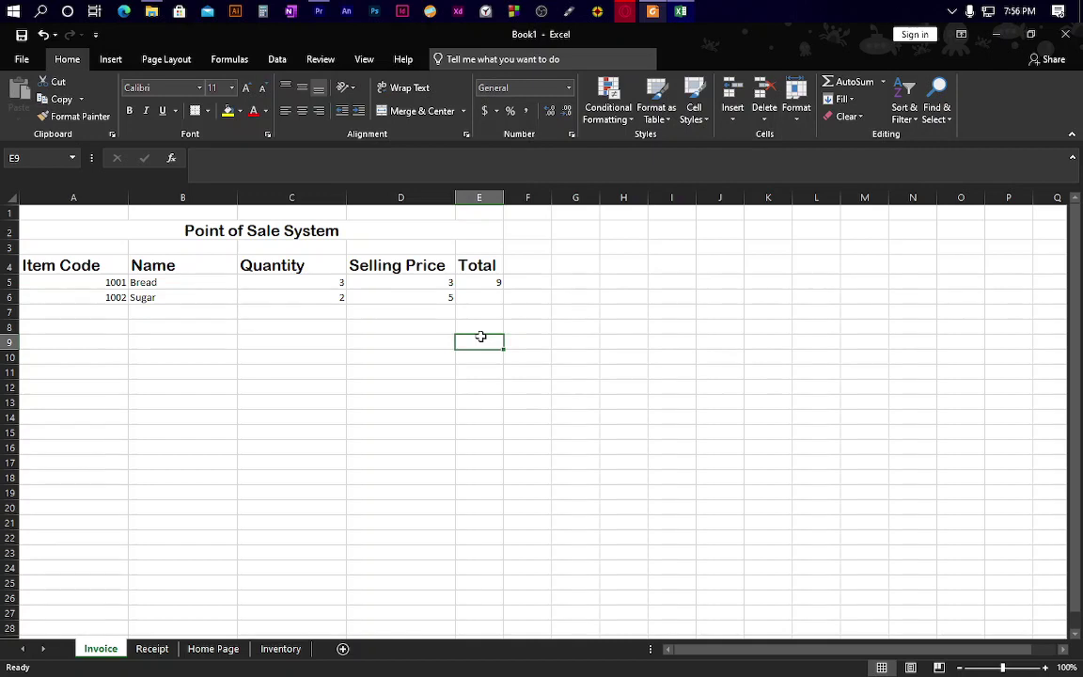
{"action": "left_click", "coordinate": [486, 284]}
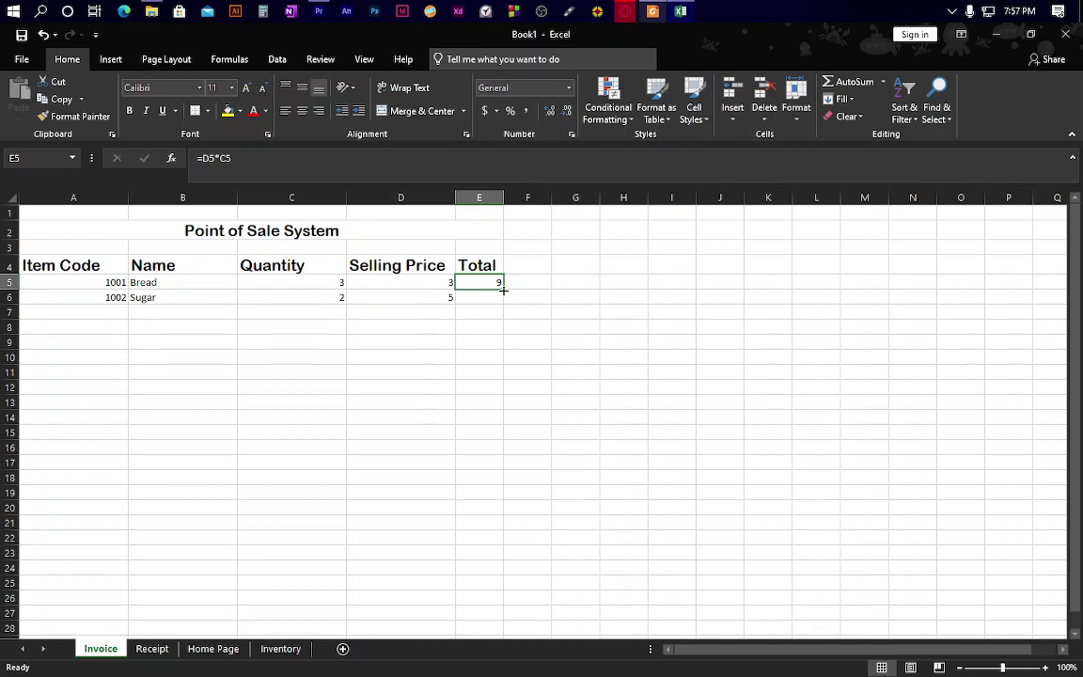
{"action": "mouse_move", "coordinate": [502, 290]}
{"action": "left_mouse_down"}
{"action": "mouse_move", "coordinate": [517, 476]}
{"action": "mouse_move", "coordinate": [507, 596]}
{"action": "left_mouse_up"}
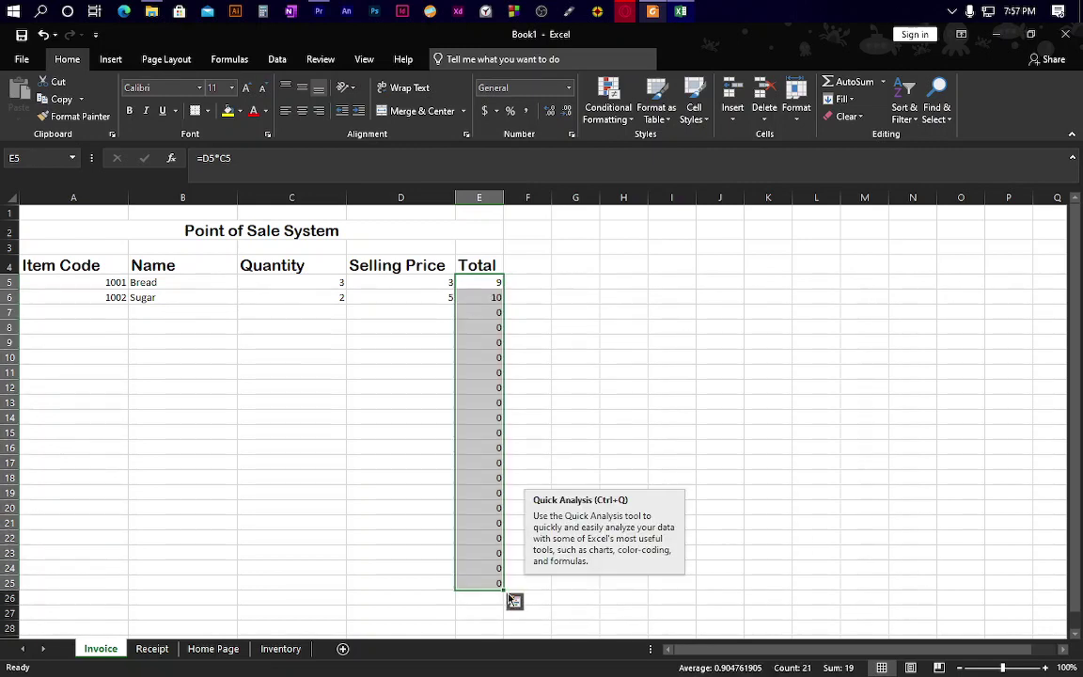
Examine the copied Total formulas in rows 5 to 8 and the quantity and selling price cells they reference.
{"action": "left_click", "coordinate": [479, 280]}
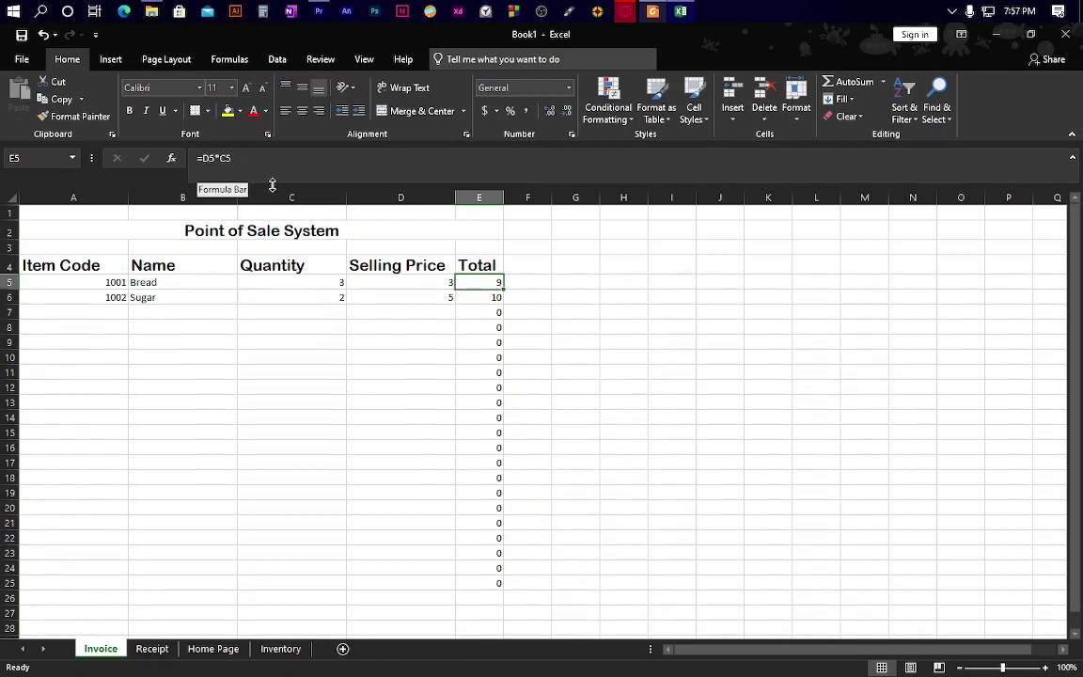
{"action": "left_click", "coordinate": [490, 297]}
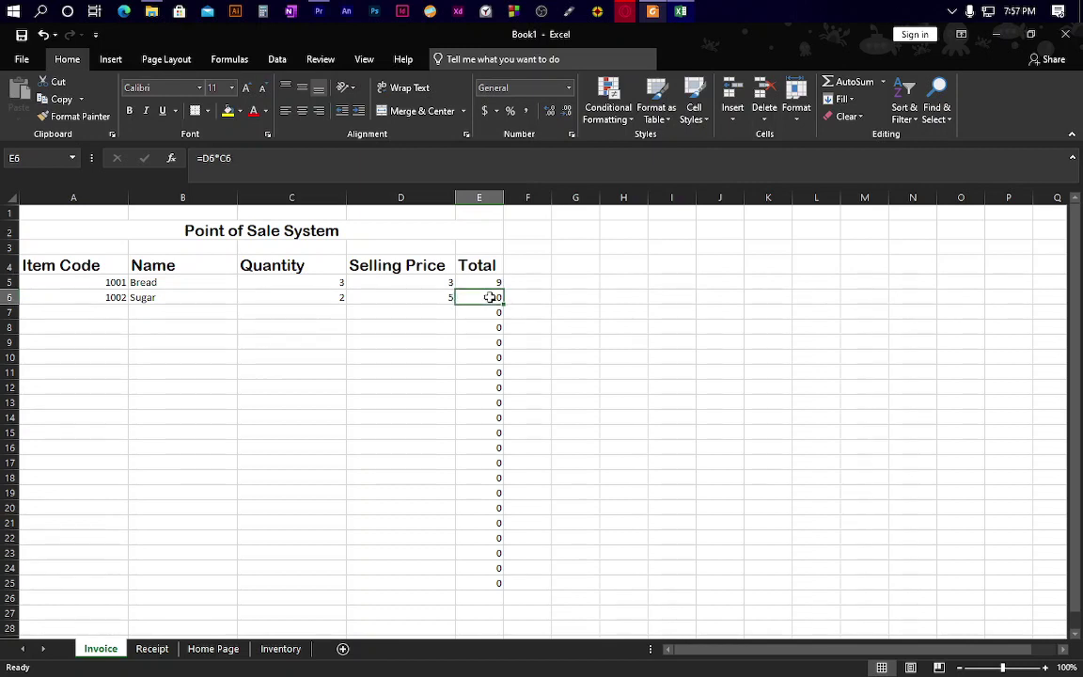
{"action": "left_click", "coordinate": [396, 296]}
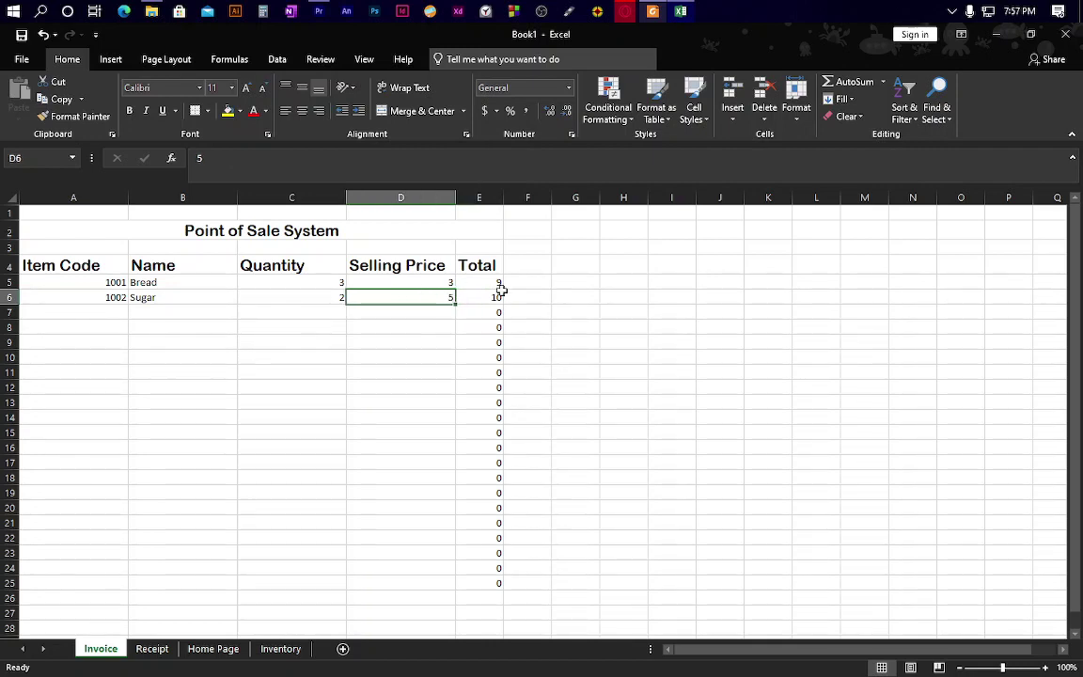
{"action": "left_click", "coordinate": [337, 299]}
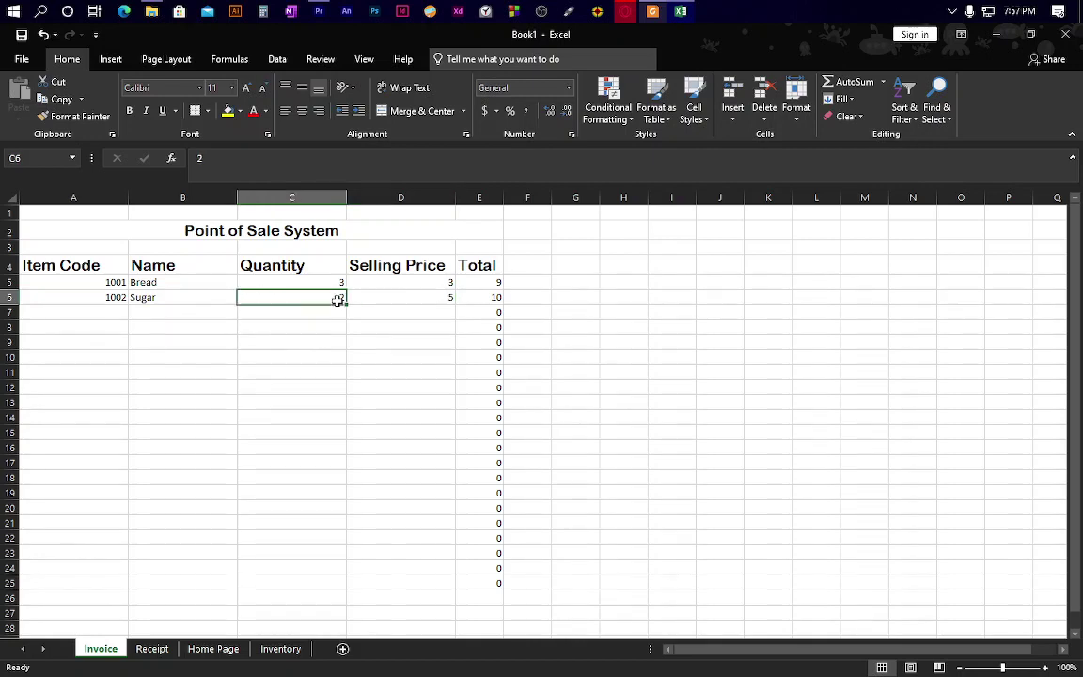
{"action": "left_click", "coordinate": [360, 299]}
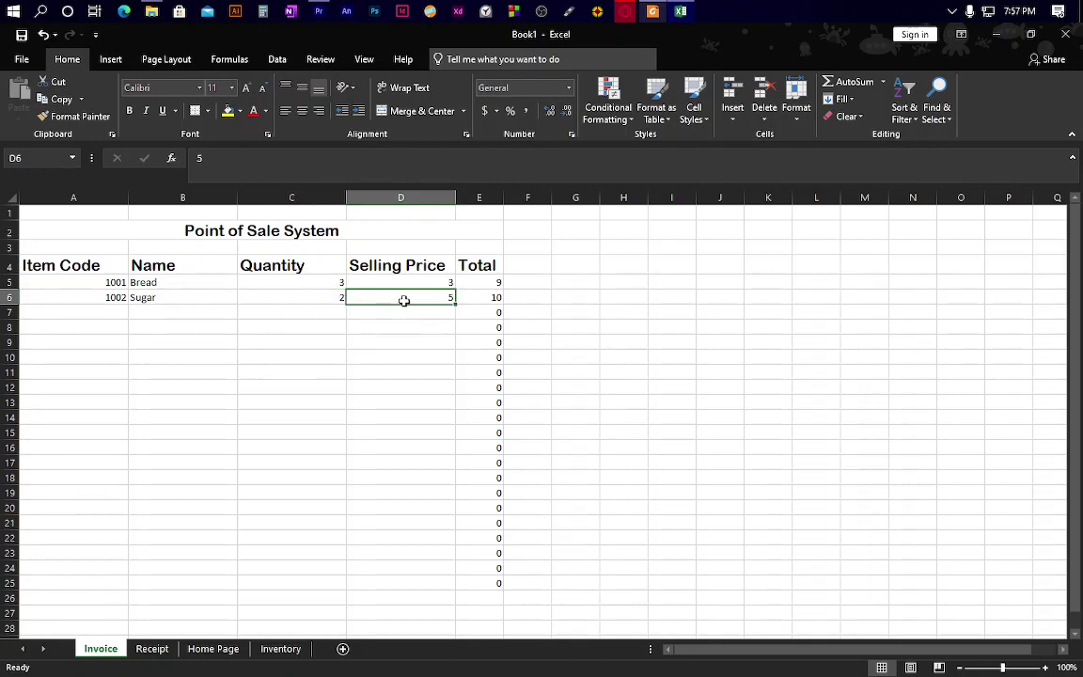
{"action": "left_click", "coordinate": [490, 298]}
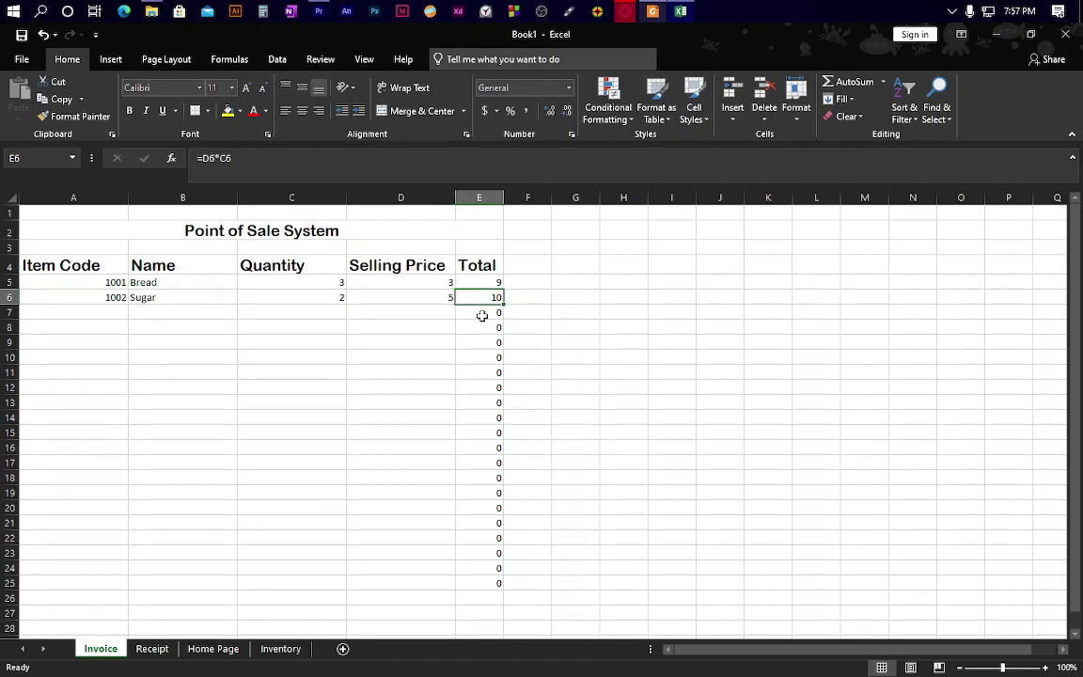
{"action": "left_click", "coordinate": [481, 315]}
{"action": "left_click", "coordinate": [479, 328]}
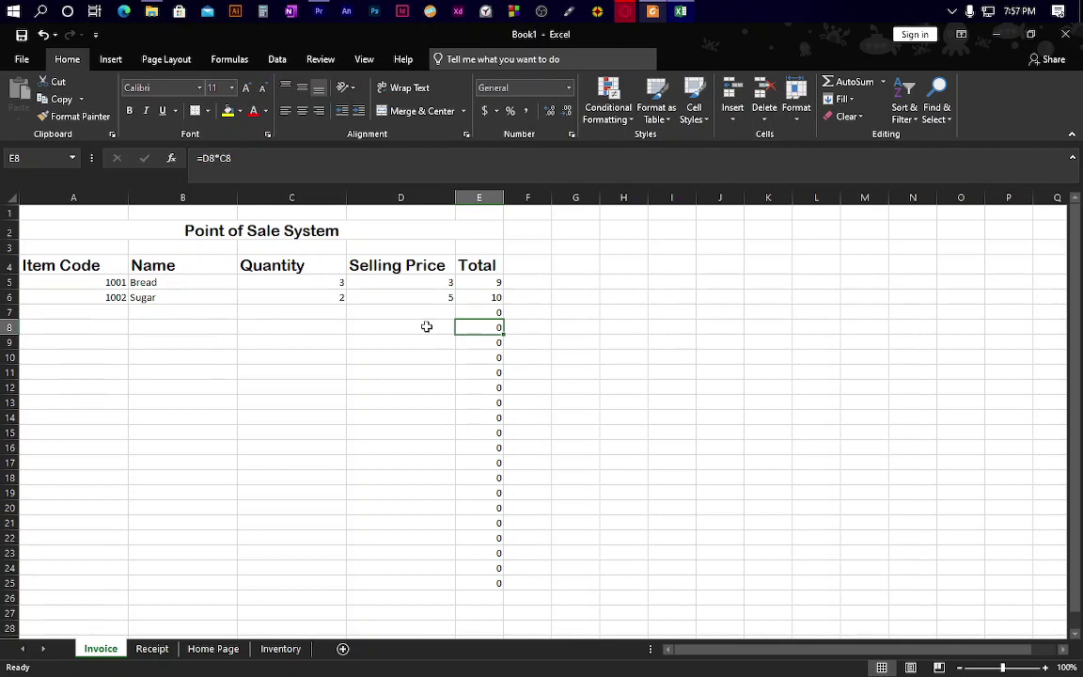
{"action": "left_click", "coordinate": [371, 329]}
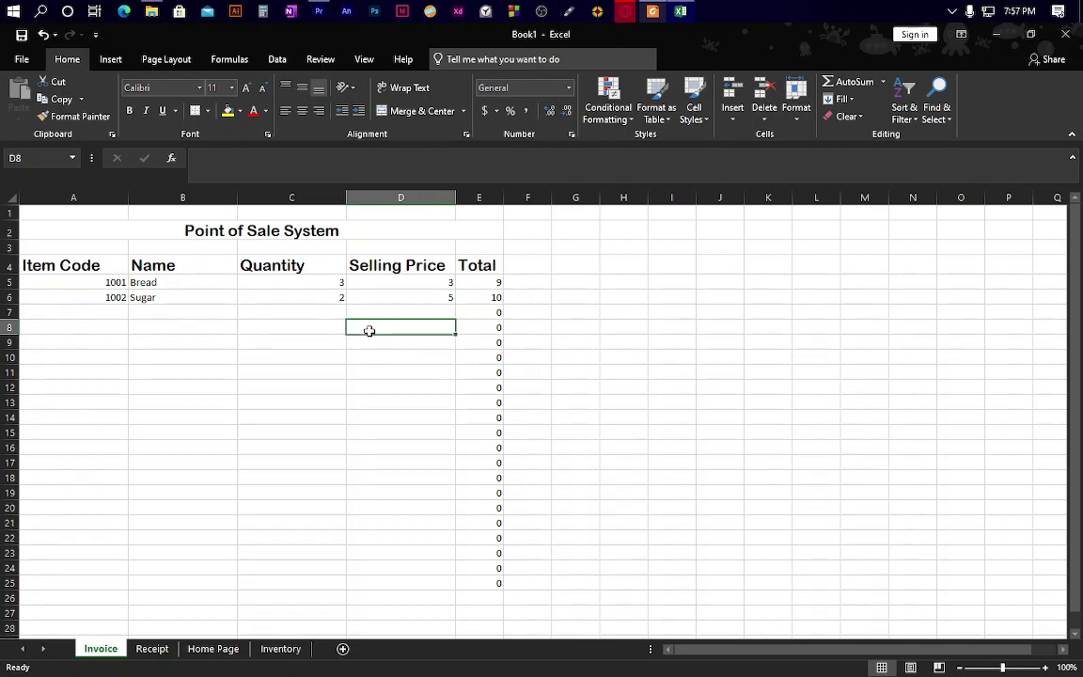
{"action": "left_click", "coordinate": [322, 330]}
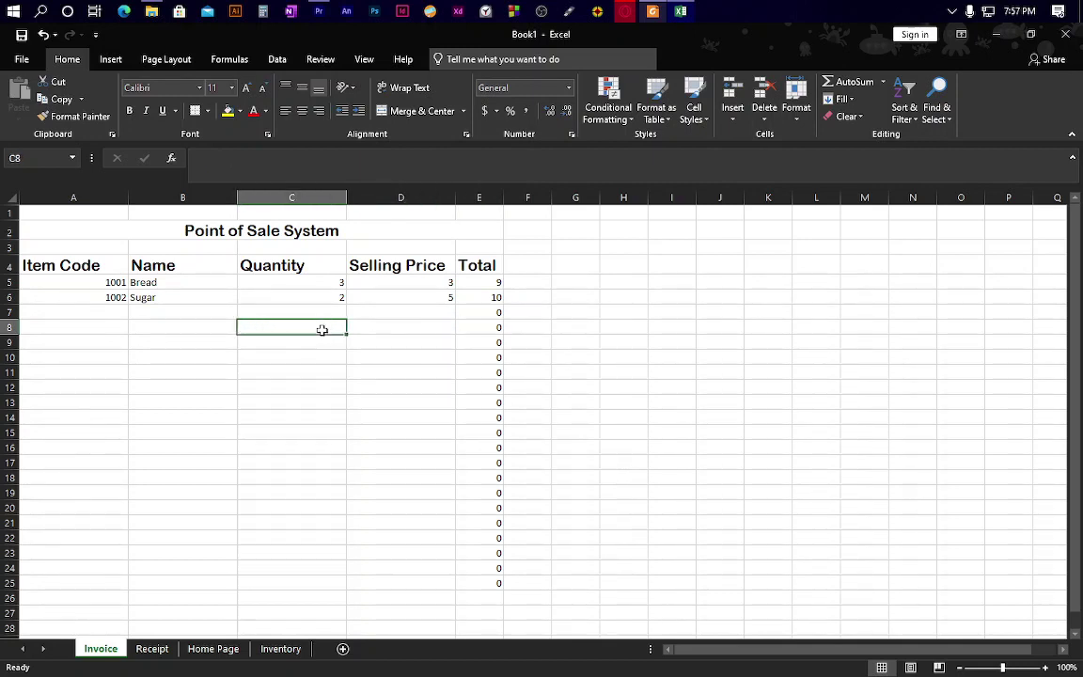
{"action": "left_click", "coordinate": [487, 326]}
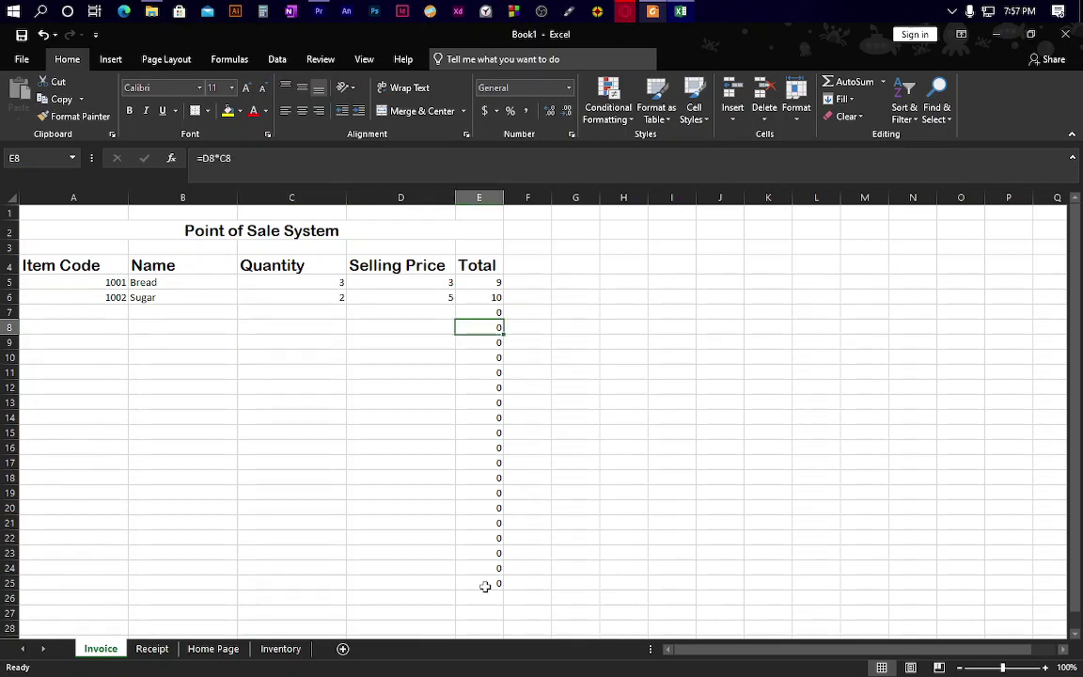
Enter the third item in row 7 with item code 1003 and name ToothBrush.
{"action": "left_click", "coordinate": [117, 312]}
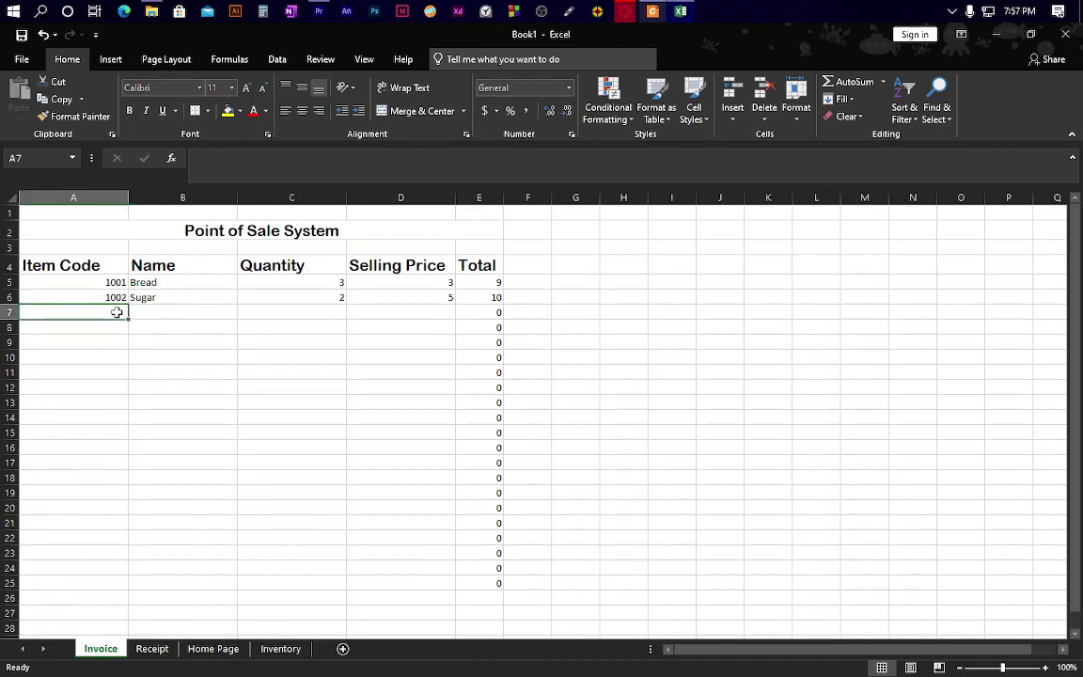
{"action": "type", "text": "1003"}
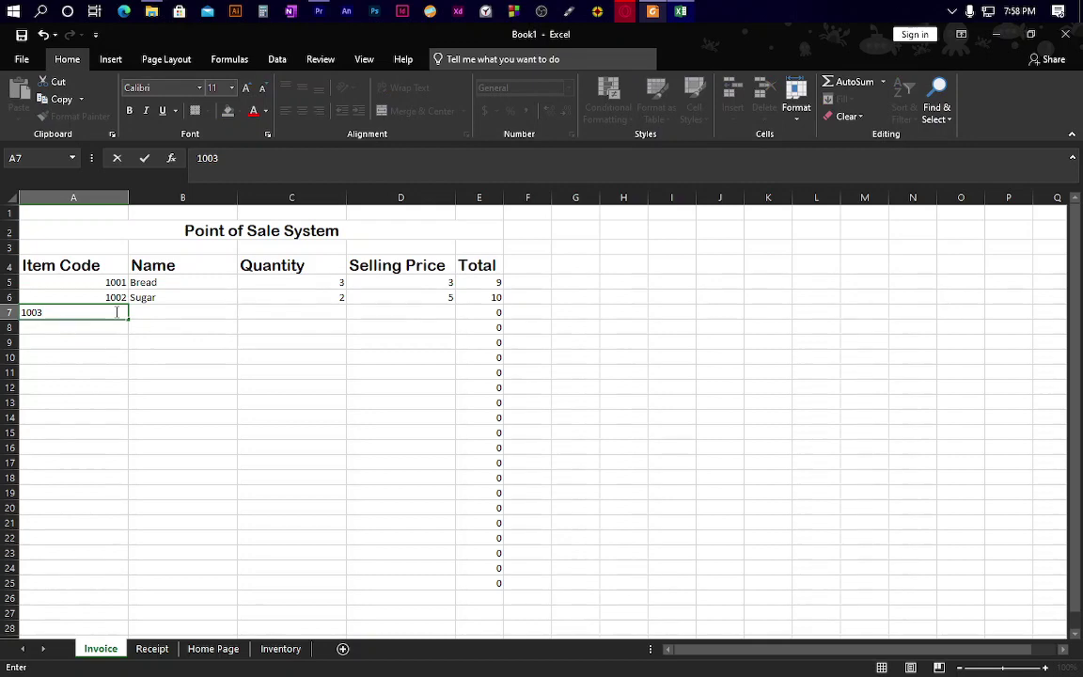
{"action": "key", "text": "Tab"}
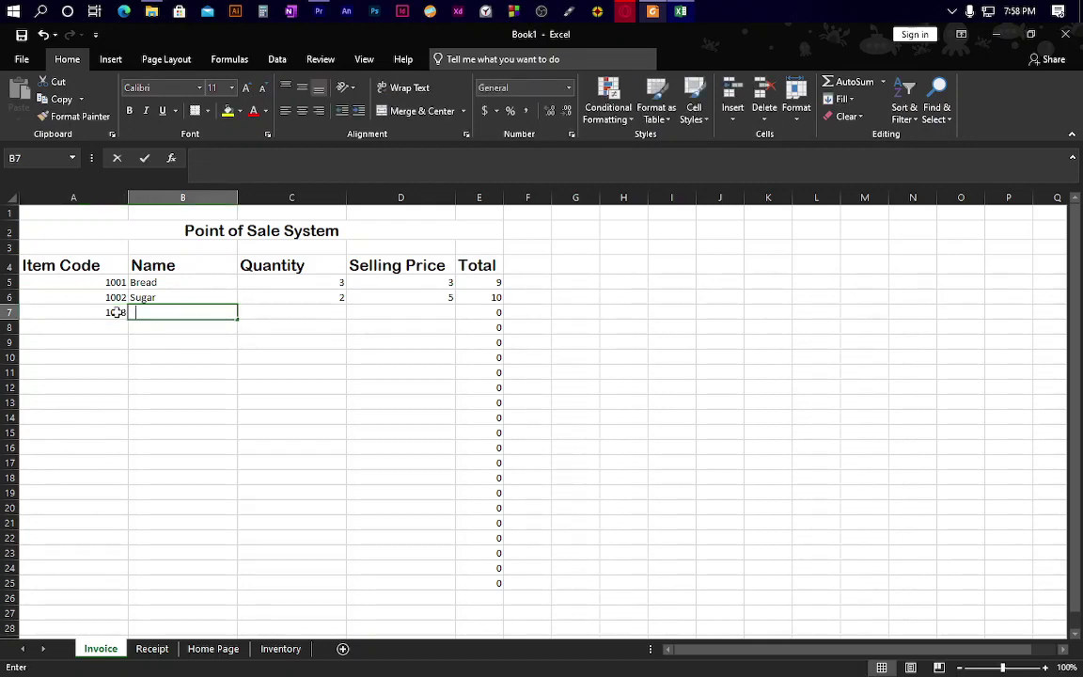
{"action": "type", "text": "Tooth"}
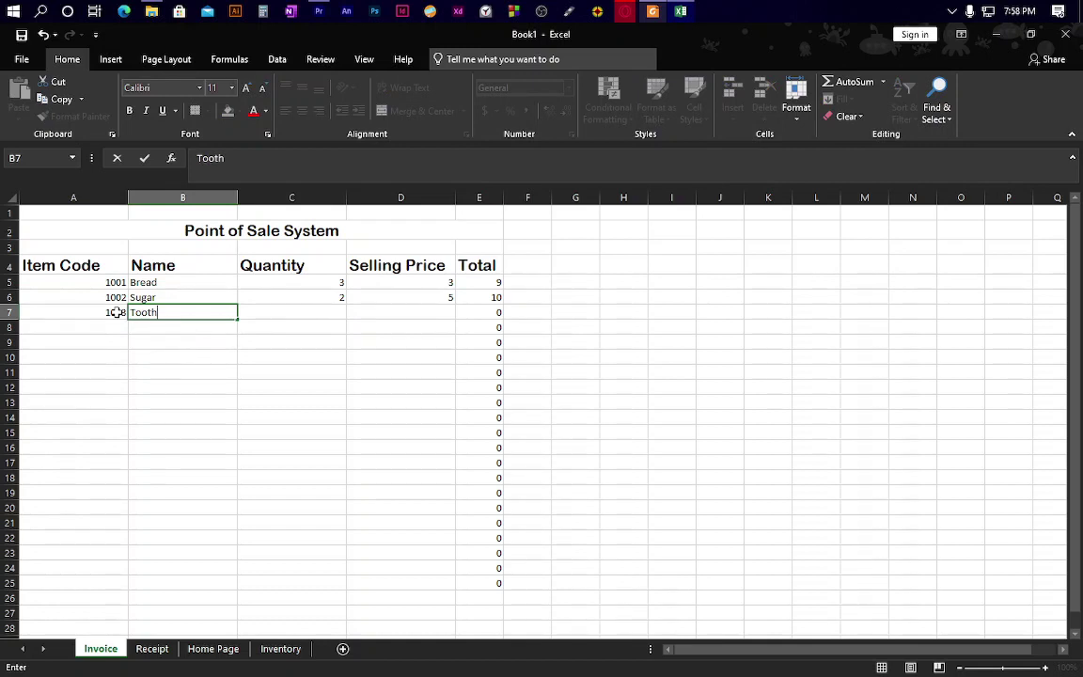
{"action": "type", "text": "Brush"}
{"action": "key", "text": "Tab"}
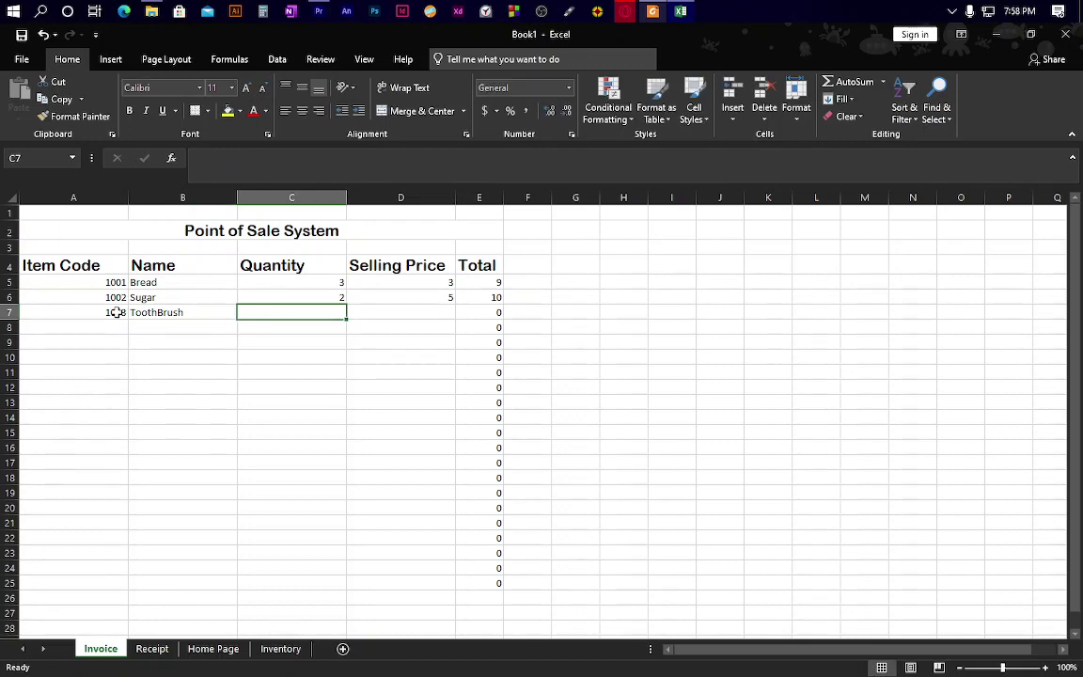
Enter a quantity of 4 and a selling price of 15 for the ToothBrush item.
{"action": "type", "text": "4"}
{"action": "key", "text": "Tab"}
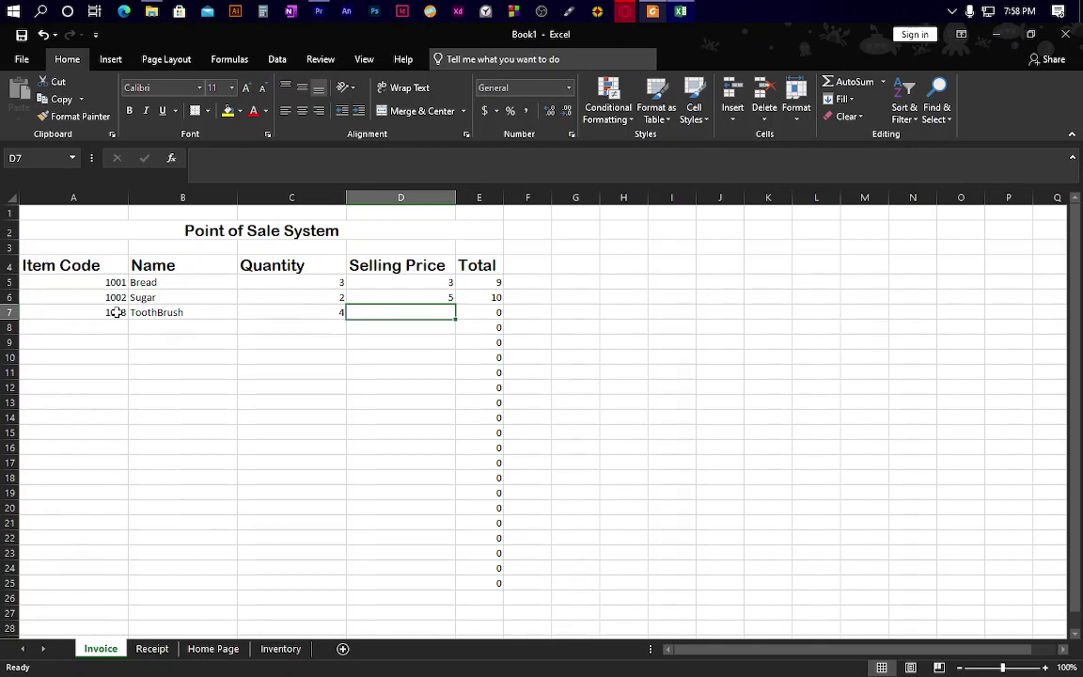
{"action": "type", "text": "15"}
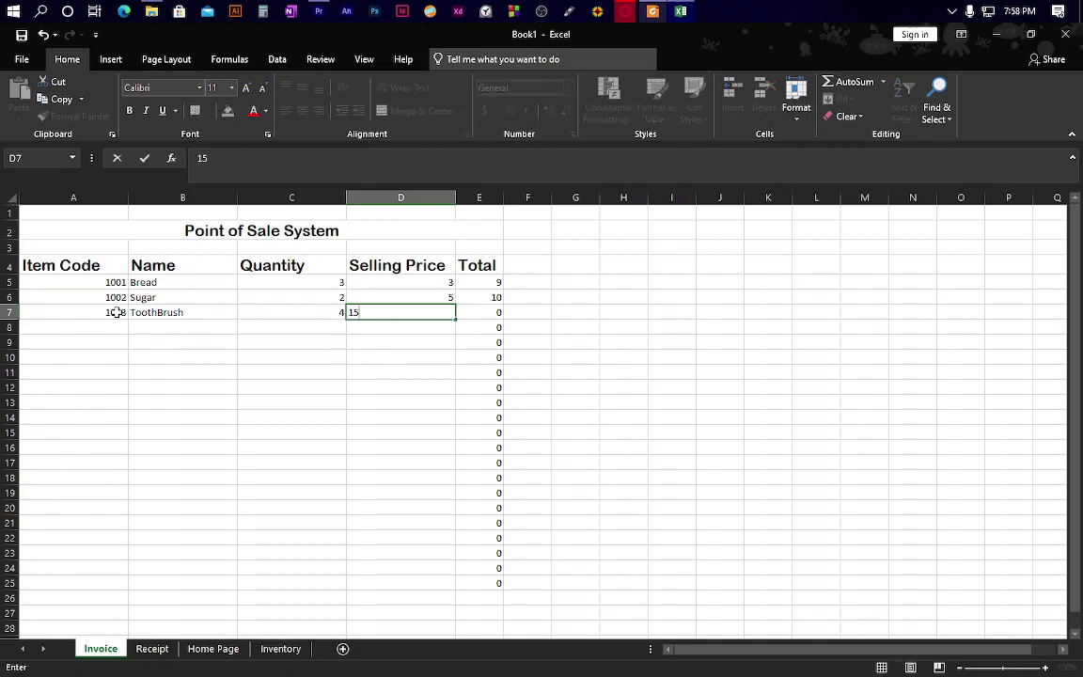
{"action": "key", "text": "Tab"}
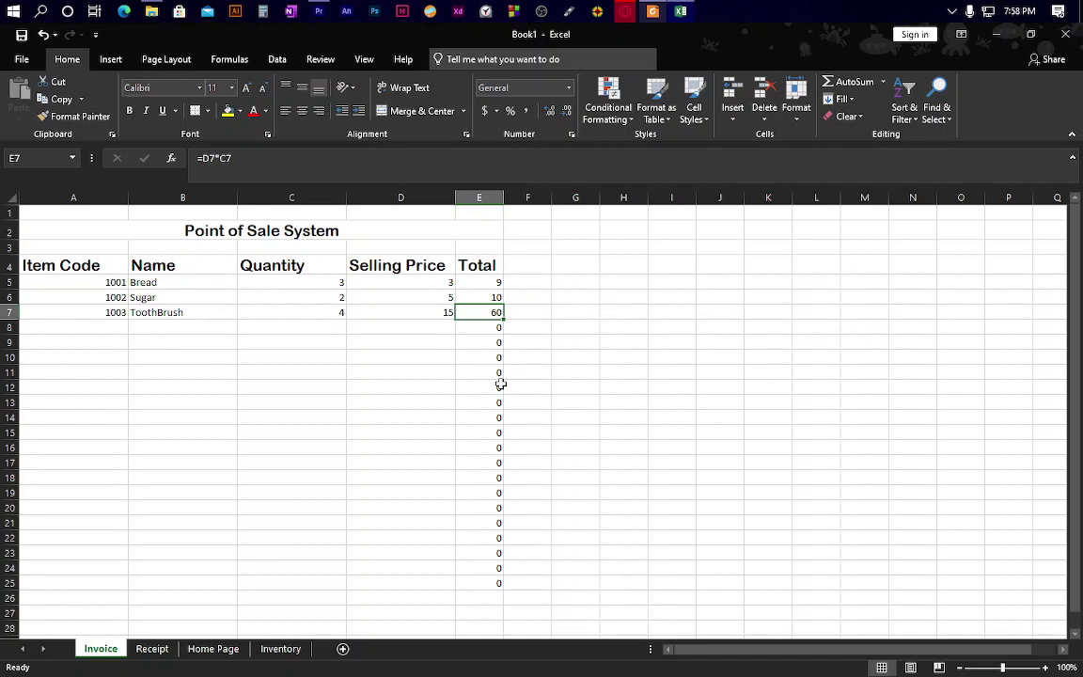
Fill the selling price of 5 from D6 down through D25.
{"action": "left_click", "coordinate": [404, 326]}
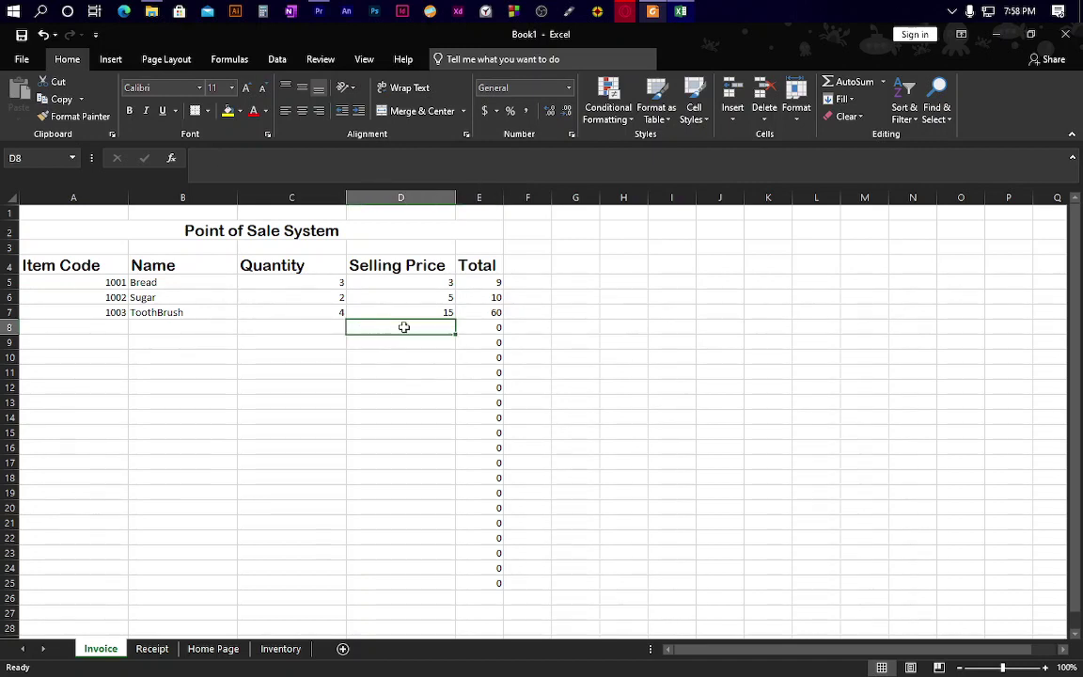
{"action": "left_click", "coordinate": [462, 369]}
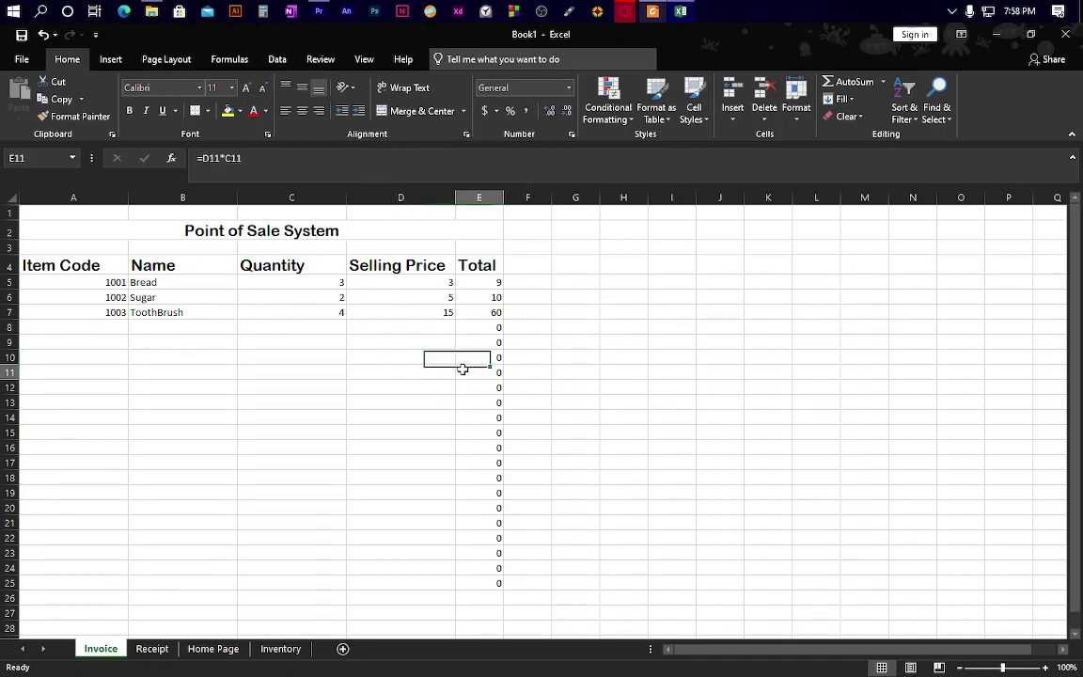
{"action": "left_click", "coordinate": [453, 298]}
{"action": "left_click_drag", "start_coordinate": [455, 305], "coordinate": [458, 588]}
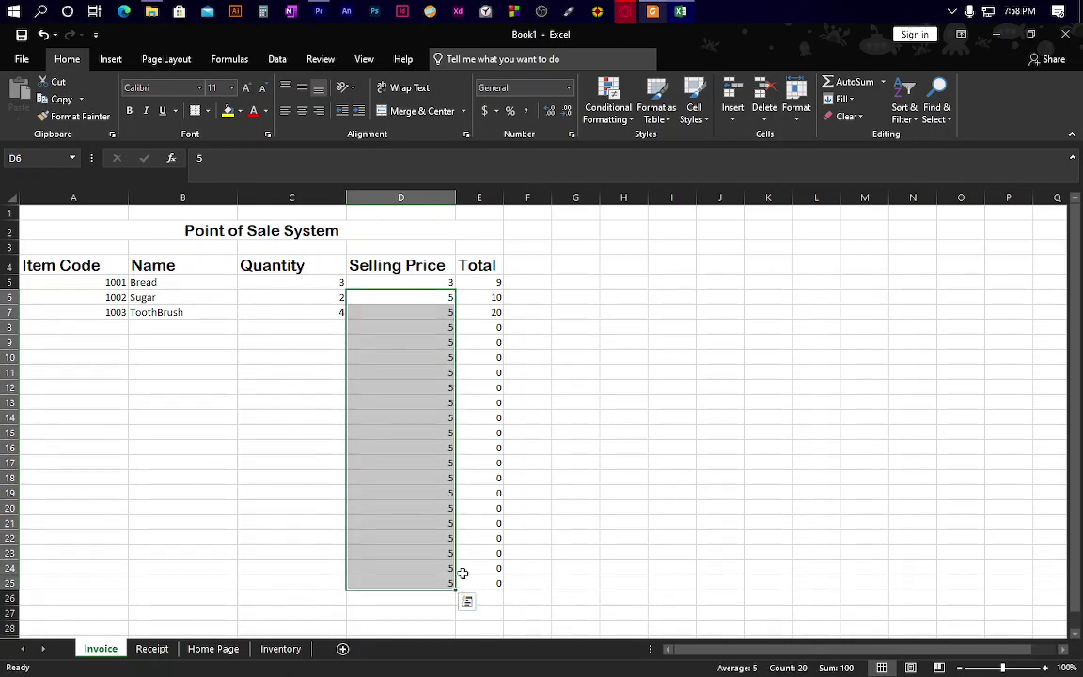
Fill the quantity of 4 from C7 down through C25.
{"action": "left_click", "coordinate": [424, 373]}
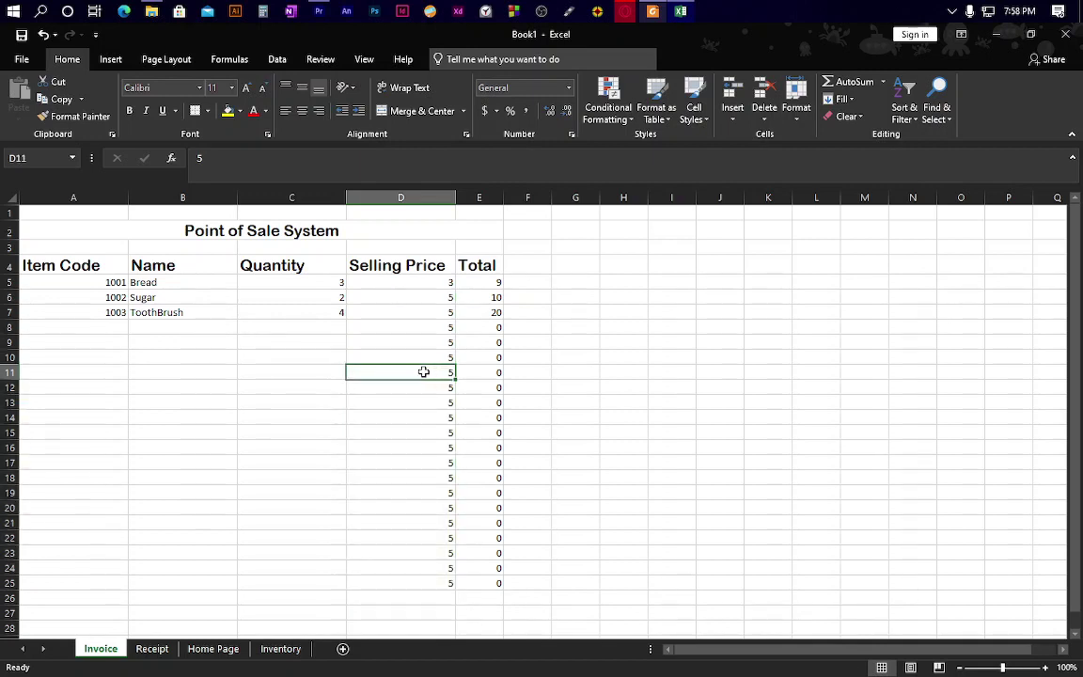
{"action": "left_click", "coordinate": [312, 370]}
{"action": "left_click", "coordinate": [495, 372]}
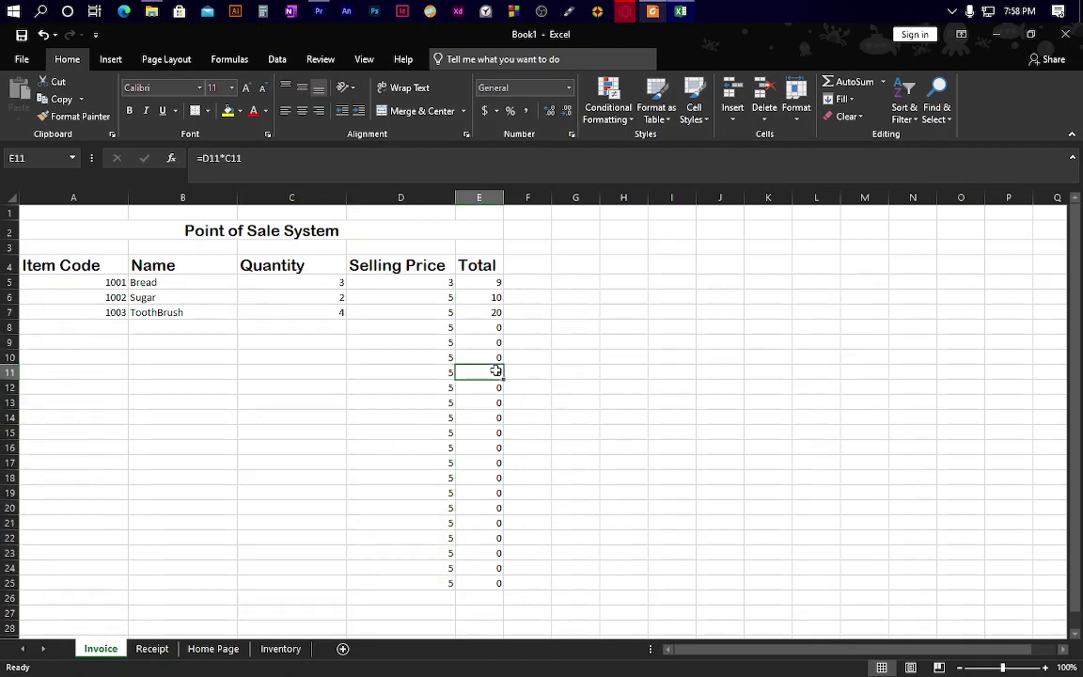
{"action": "left_click", "coordinate": [376, 400]}
{"action": "left_click", "coordinate": [335, 400]}
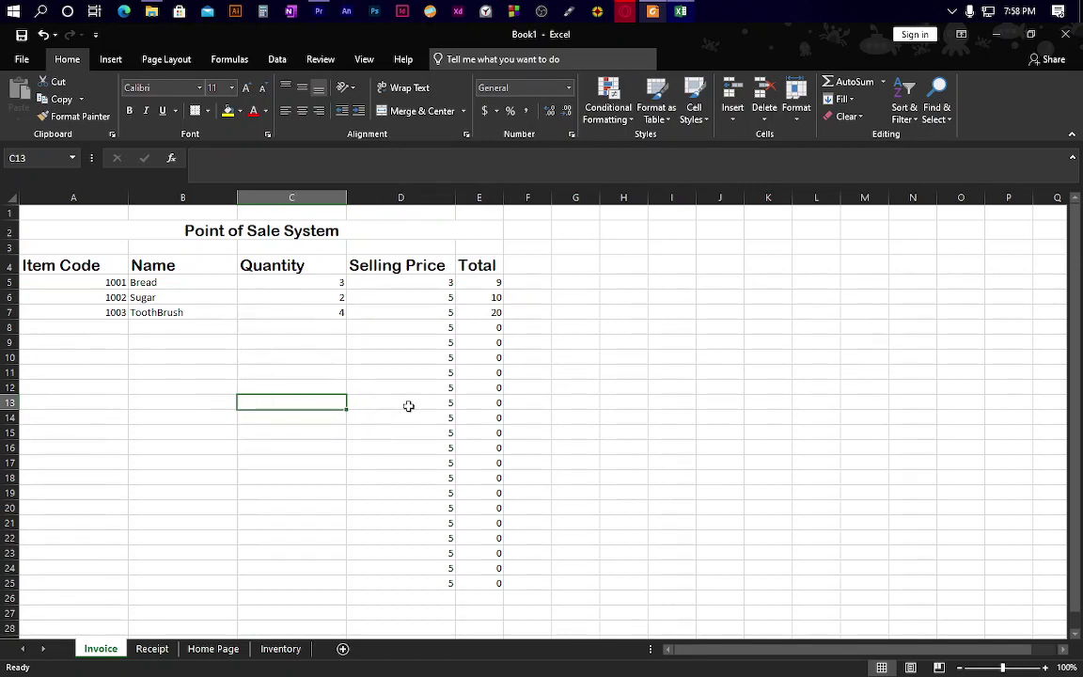
{"action": "left_click", "coordinate": [478, 405]}
{"action": "left_click", "coordinate": [343, 312]}
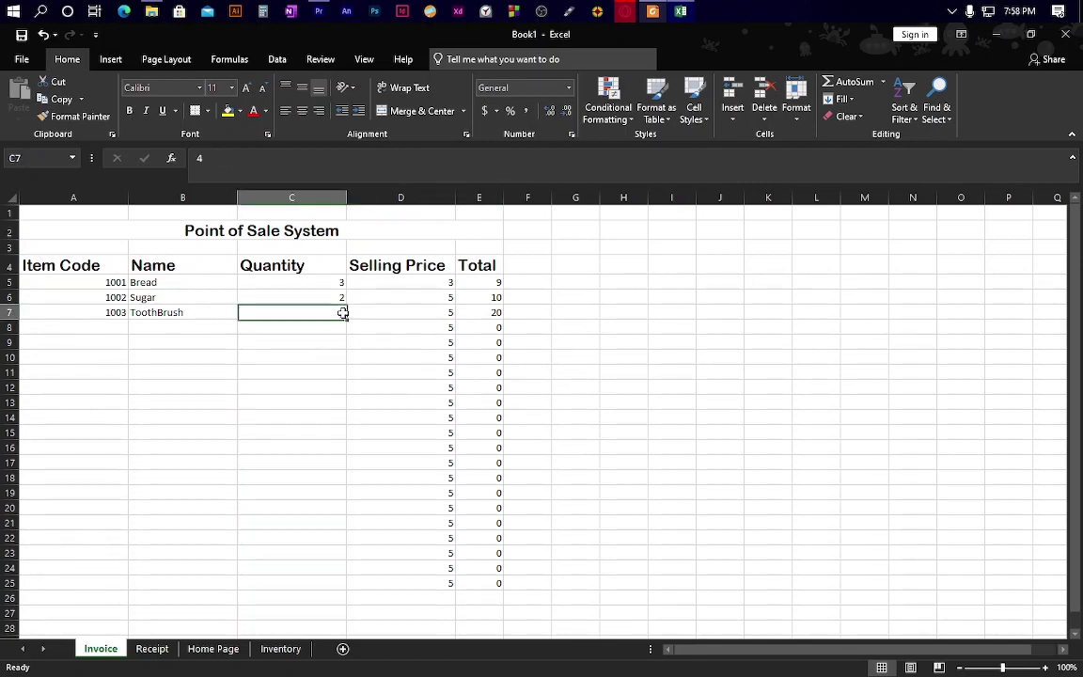
{"action": "left_click_drag", "start_coordinate": [346, 320], "coordinate": [366, 593]}
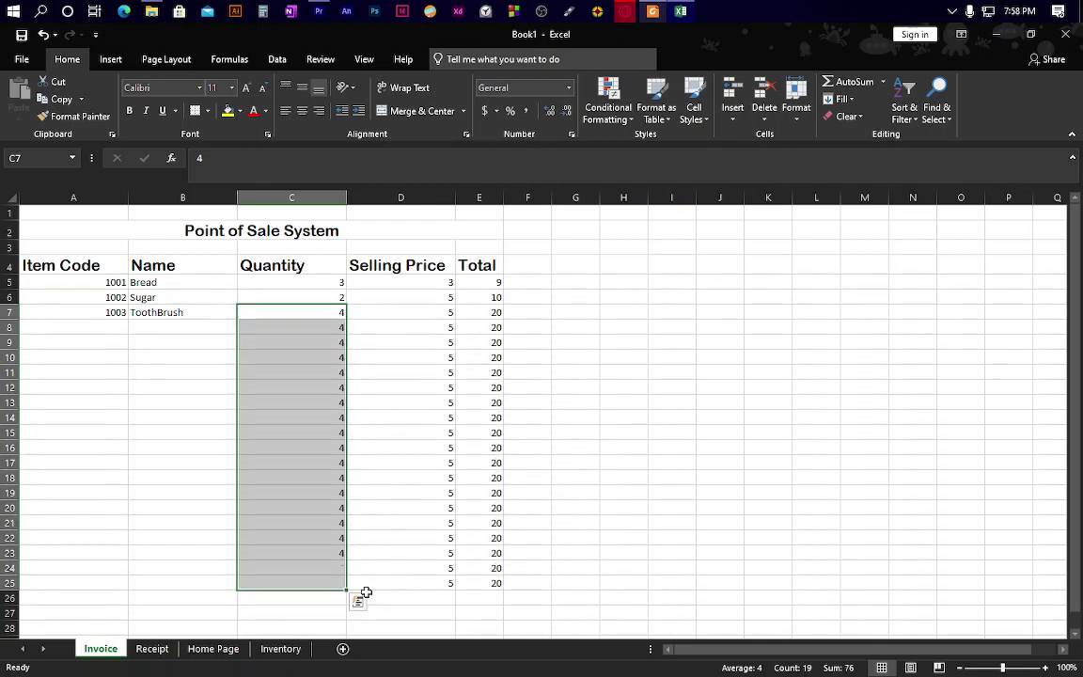
Examine the Total formulas in E21 and E18 with their source cells, and check the objectives list in Foxit PDF Reader.
{"action": "left_click", "coordinate": [486, 523]}
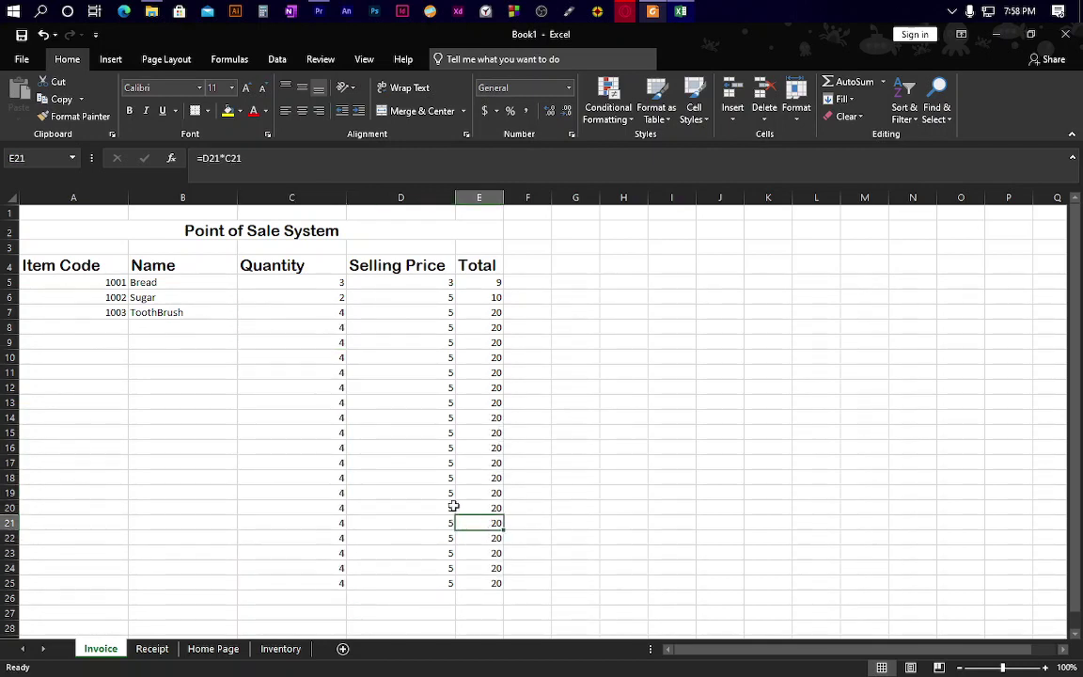
{"action": "left_click", "coordinate": [442, 477]}
{"action": "left_click", "coordinate": [336, 476]}
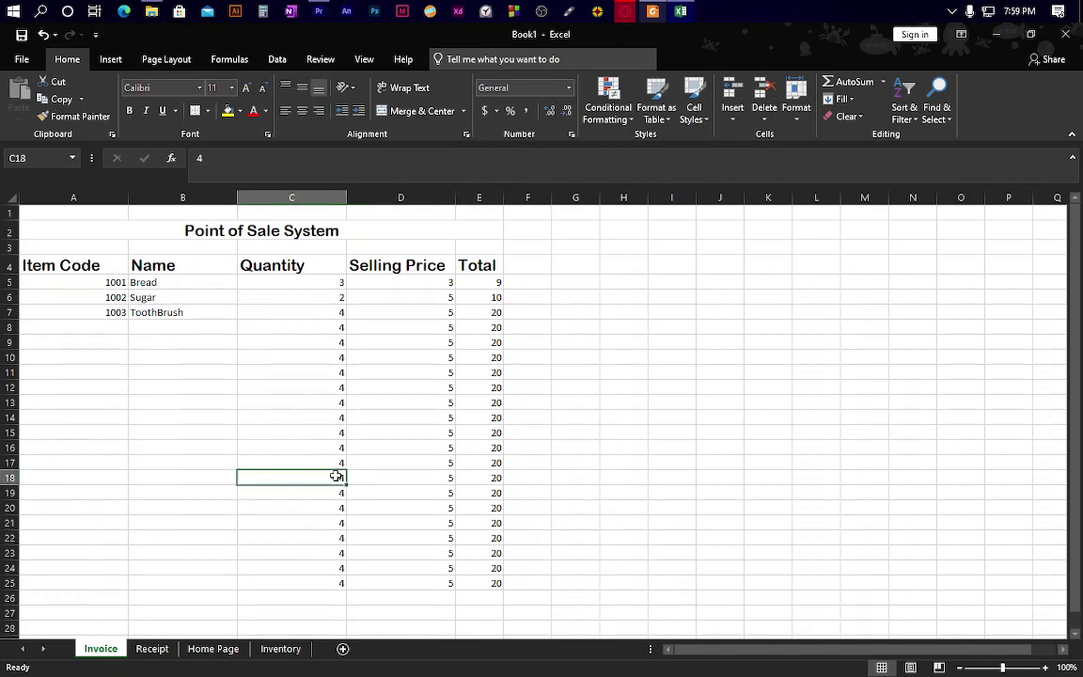
{"action": "left_click", "coordinate": [488, 479]}
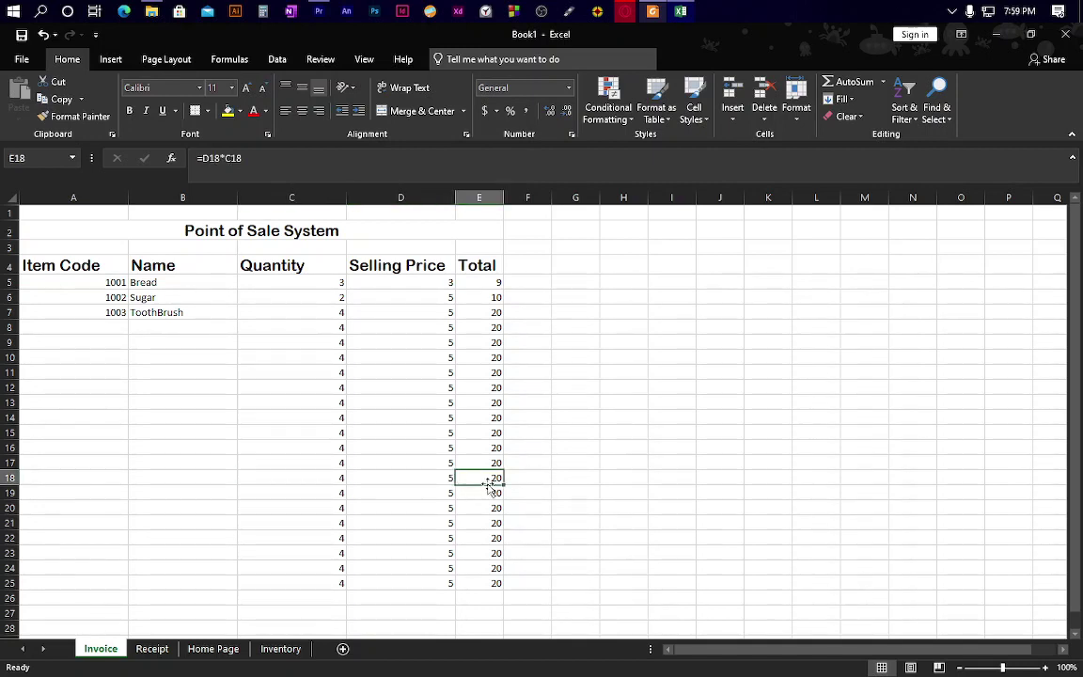
{"action": "left_click", "coordinate": [625, 11]}
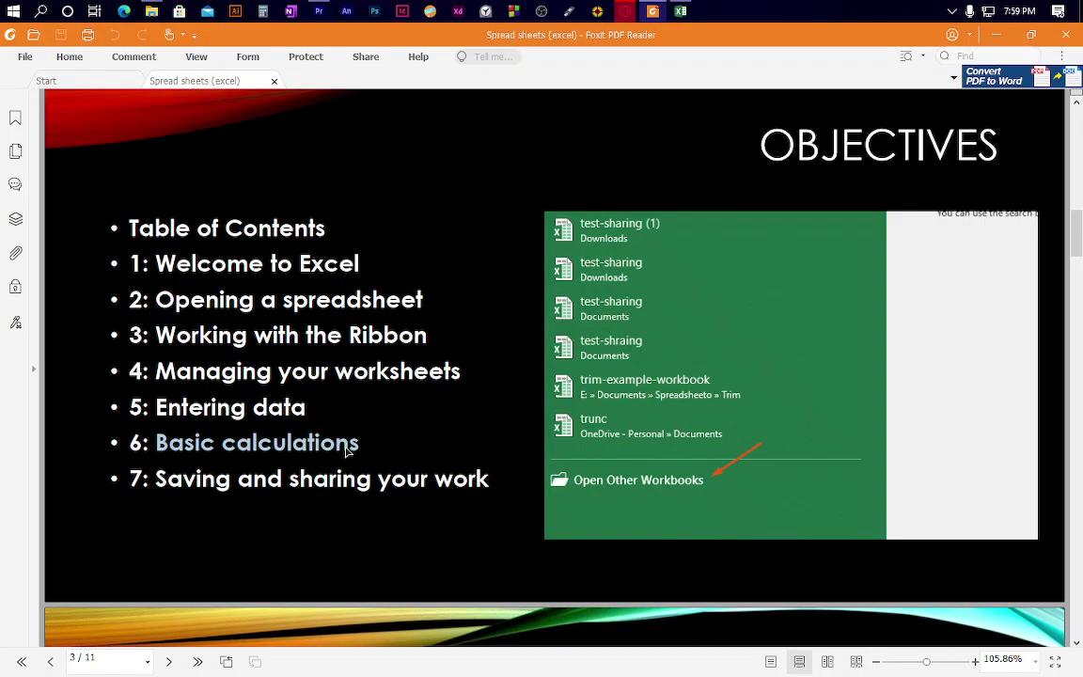
{"action": "left_click", "coordinate": [679, 12]}
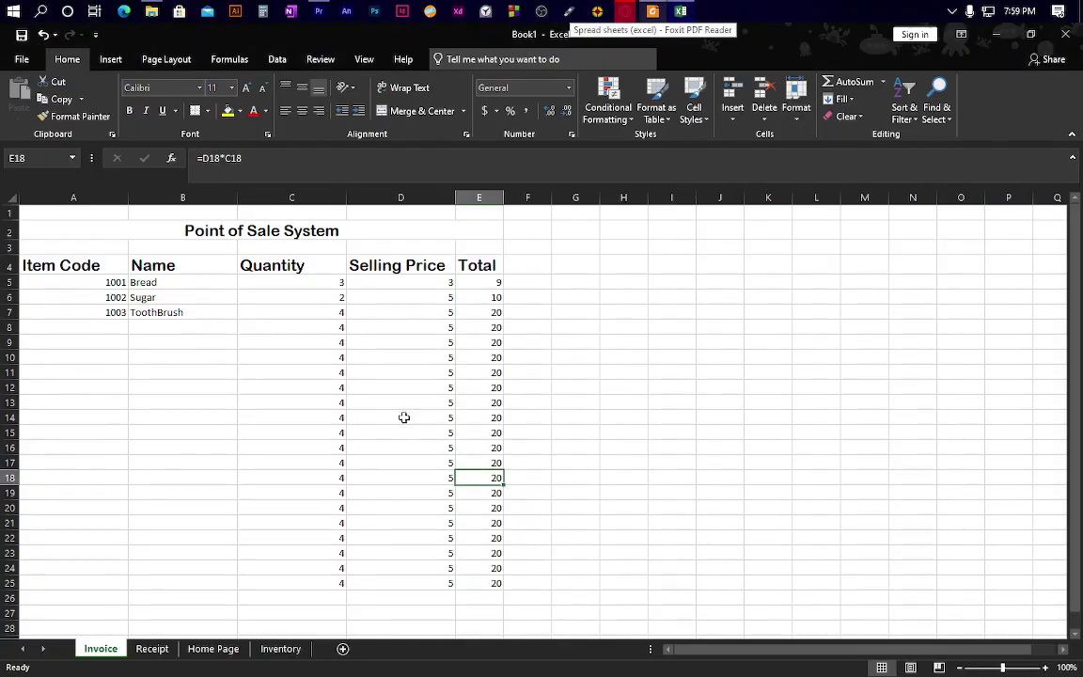
{"action": "left_click", "coordinate": [270, 161]}
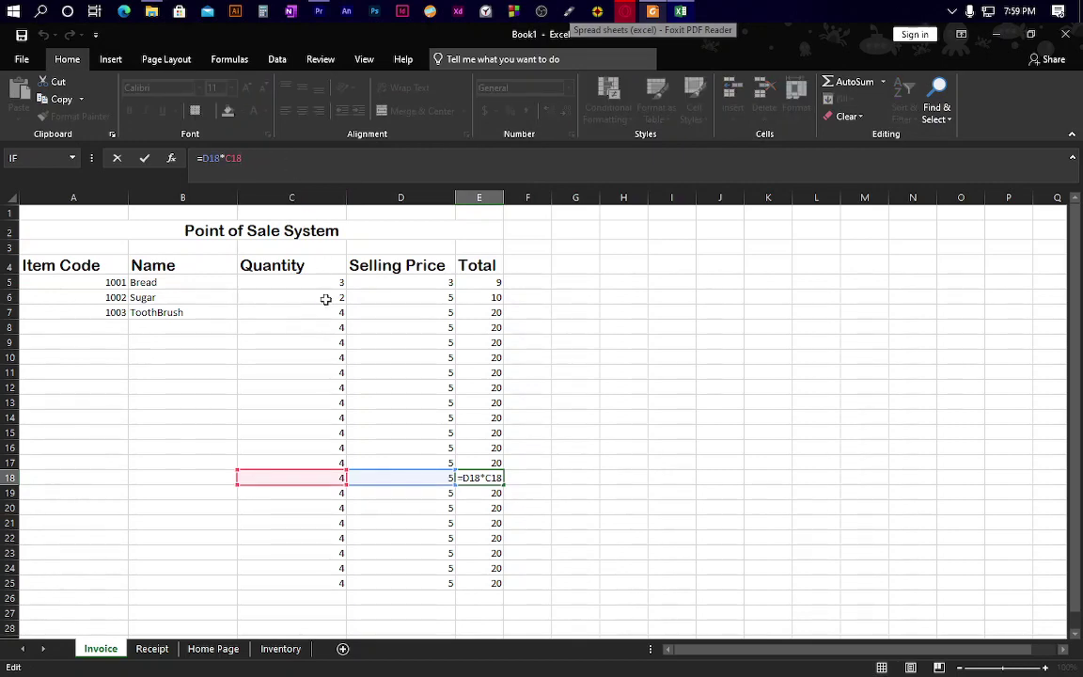
Enter the sample numbers 45 in C27 and 15 in D27, below the item rows.
{"action": "scroll", "coordinate": [330, 313], "scroll_direction": "down", "scroll_amount": 4}
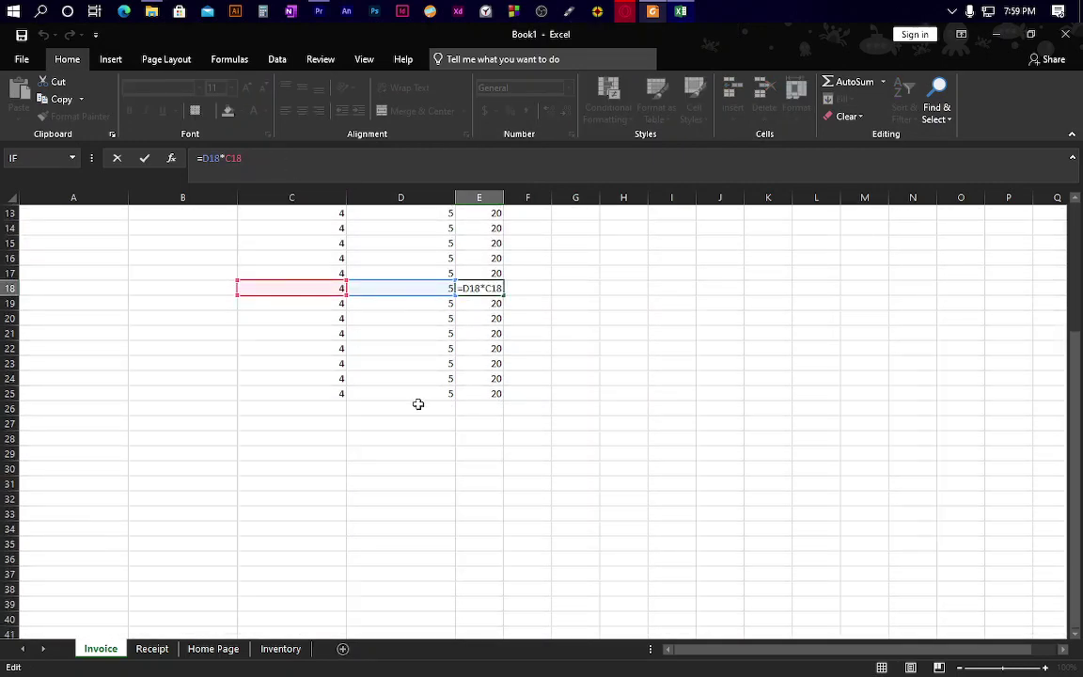
{"action": "left_click", "coordinate": [306, 421]}
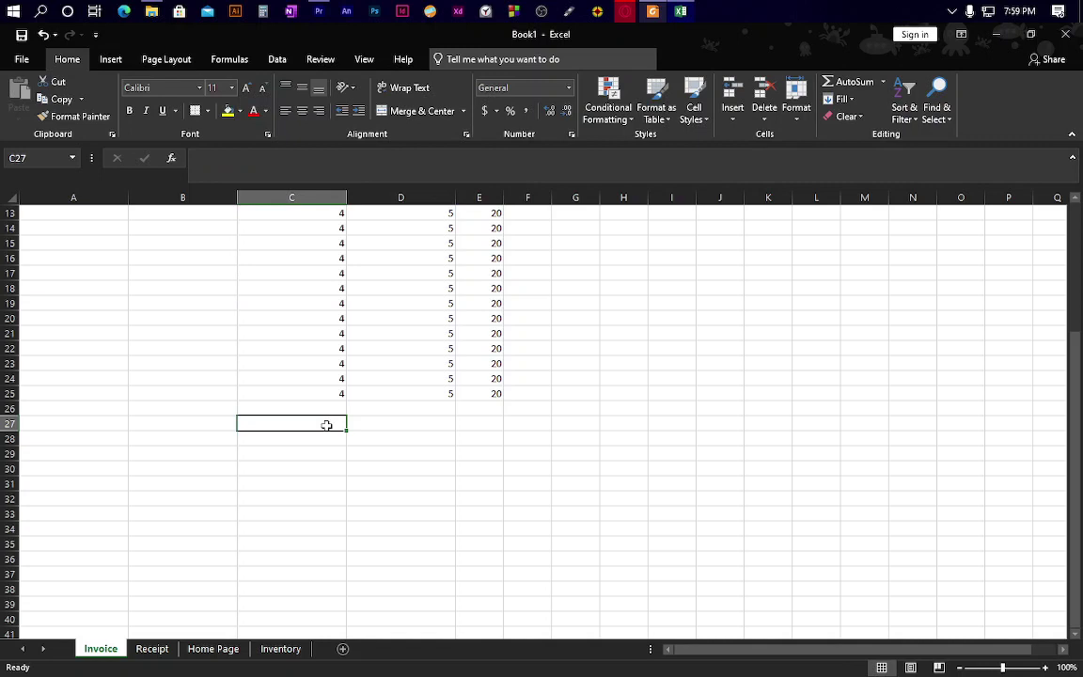
{"action": "type", "text": "4"}
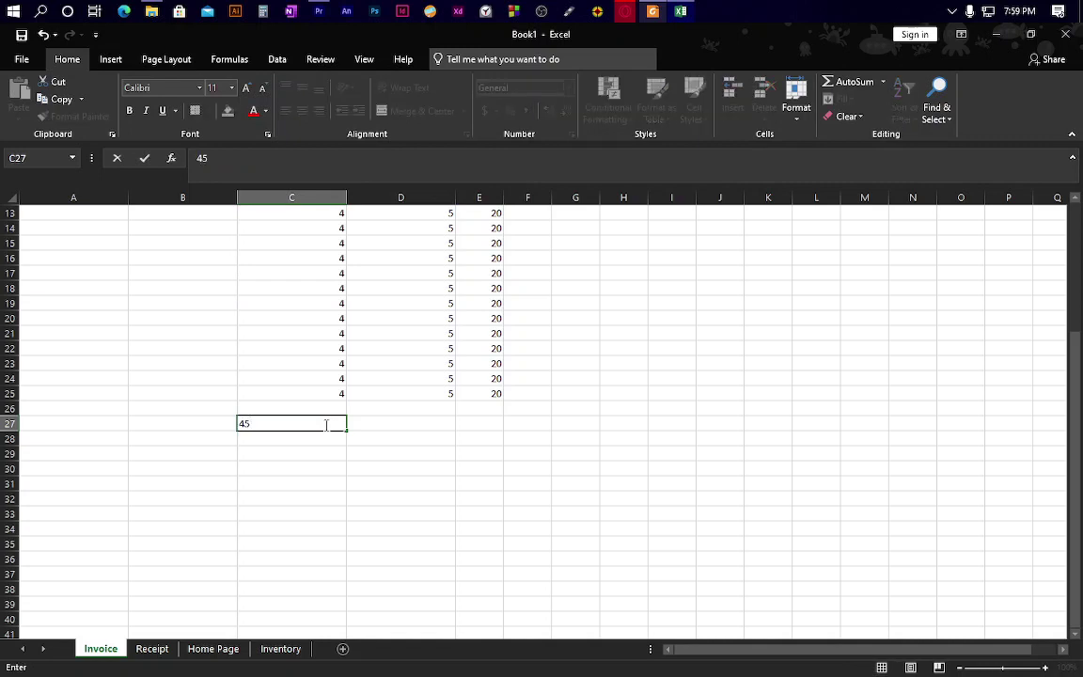
{"action": "type", "text": "5"}
{"action": "key", "text": "Tab"}
{"action": "type", "text": "1"}
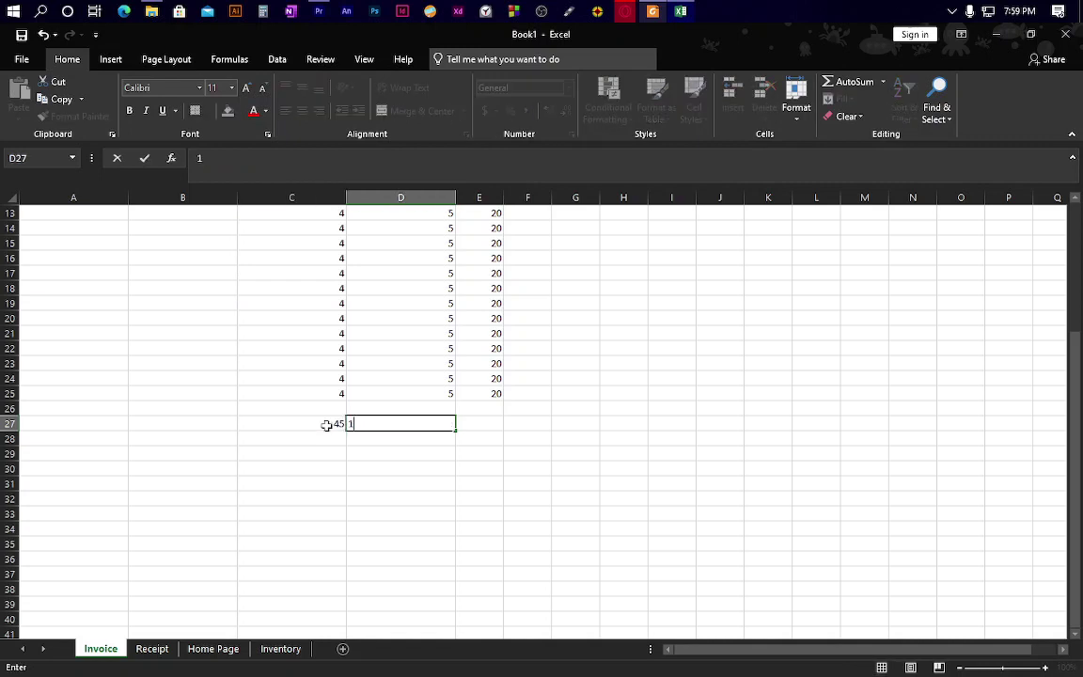
{"action": "key", "text": "Tab"}
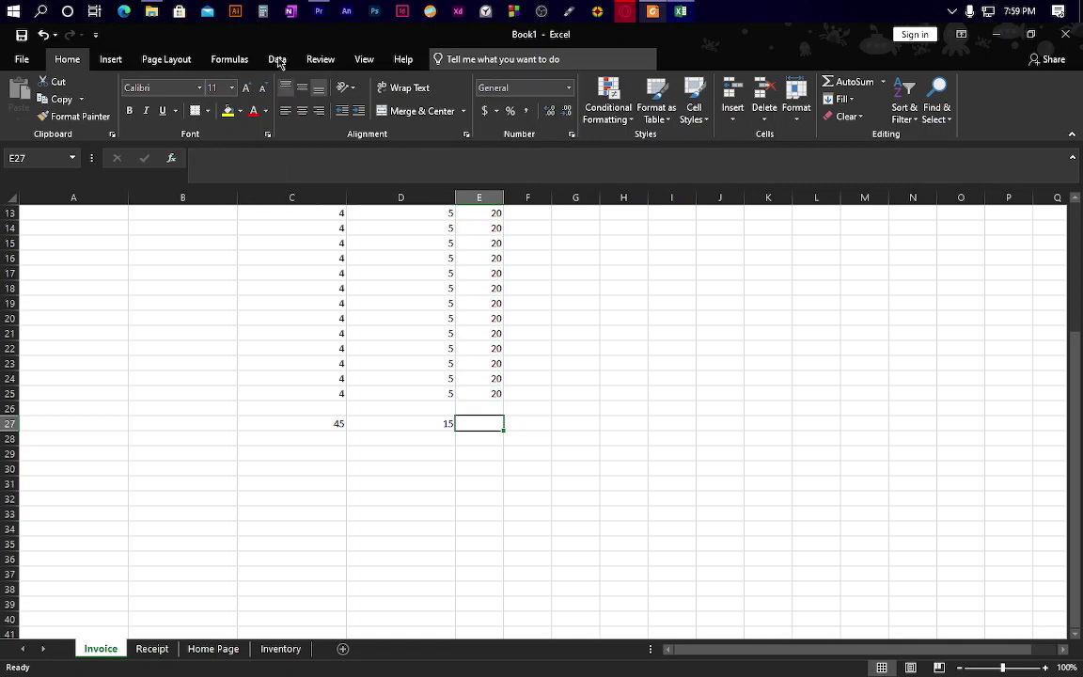
Insert the SUM function in E27 with D27 as Number1 and C27 as Number2.
{"action": "left_click", "coordinate": [227, 64]}
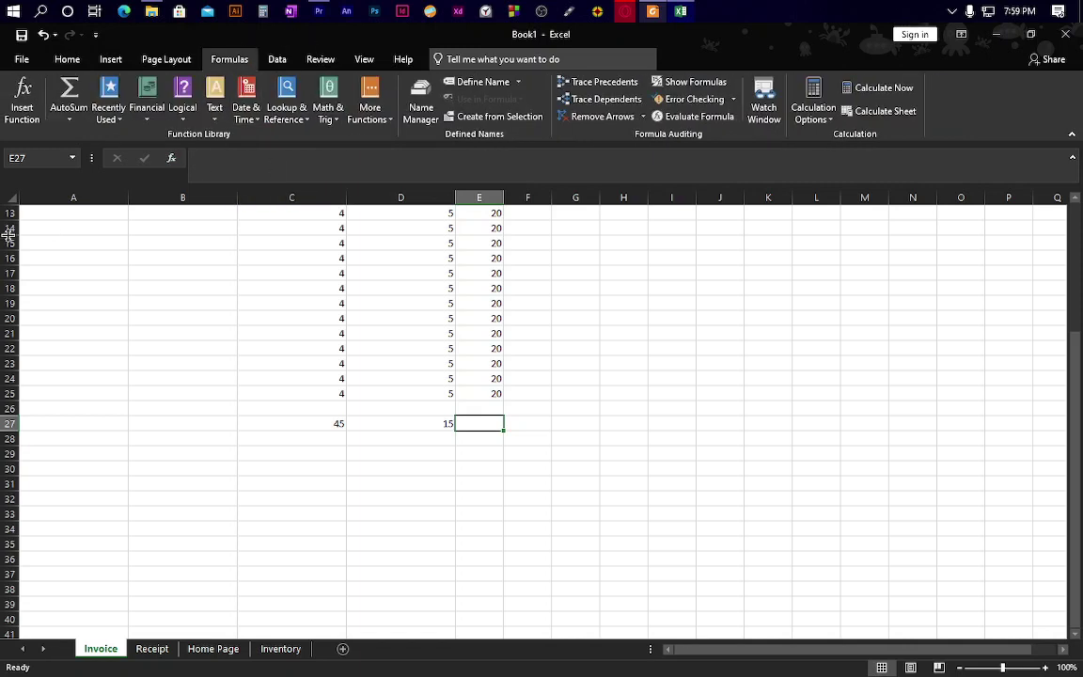
{"action": "left_click", "coordinate": [18, 114]}
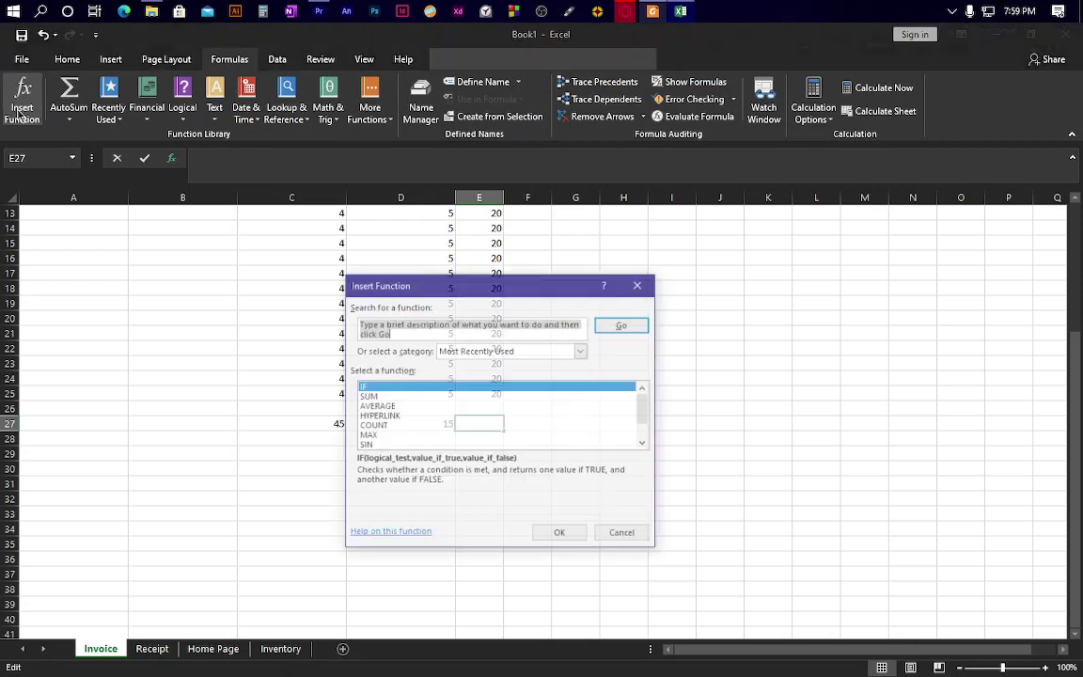
{"action": "left_click", "coordinate": [422, 397]}
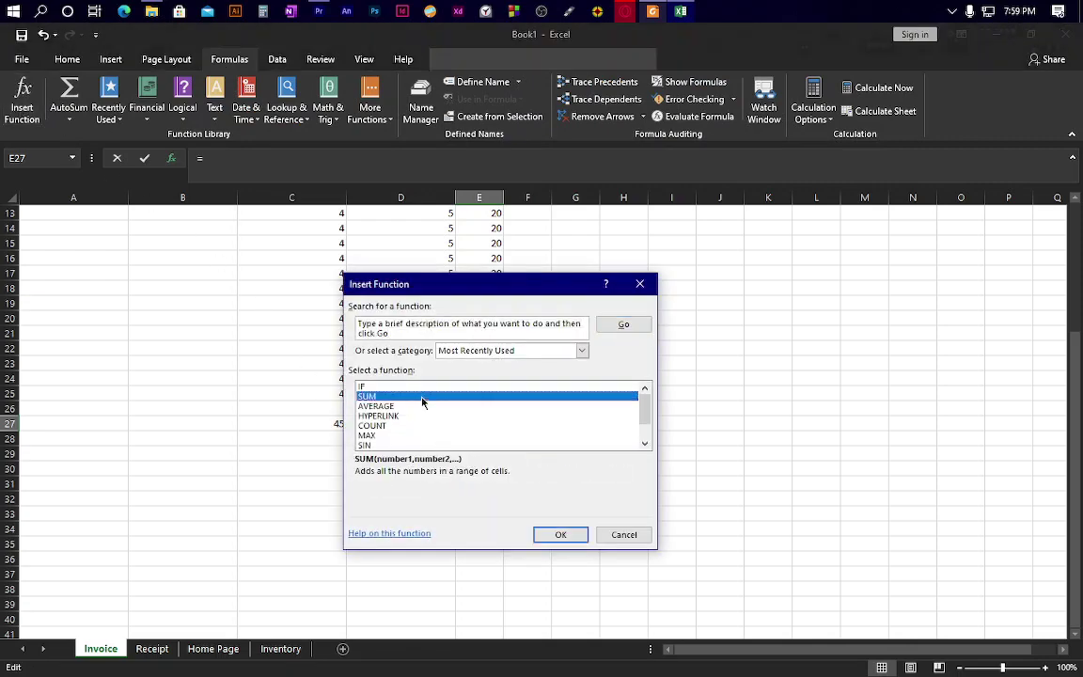
{"action": "left_click", "coordinate": [561, 534]}
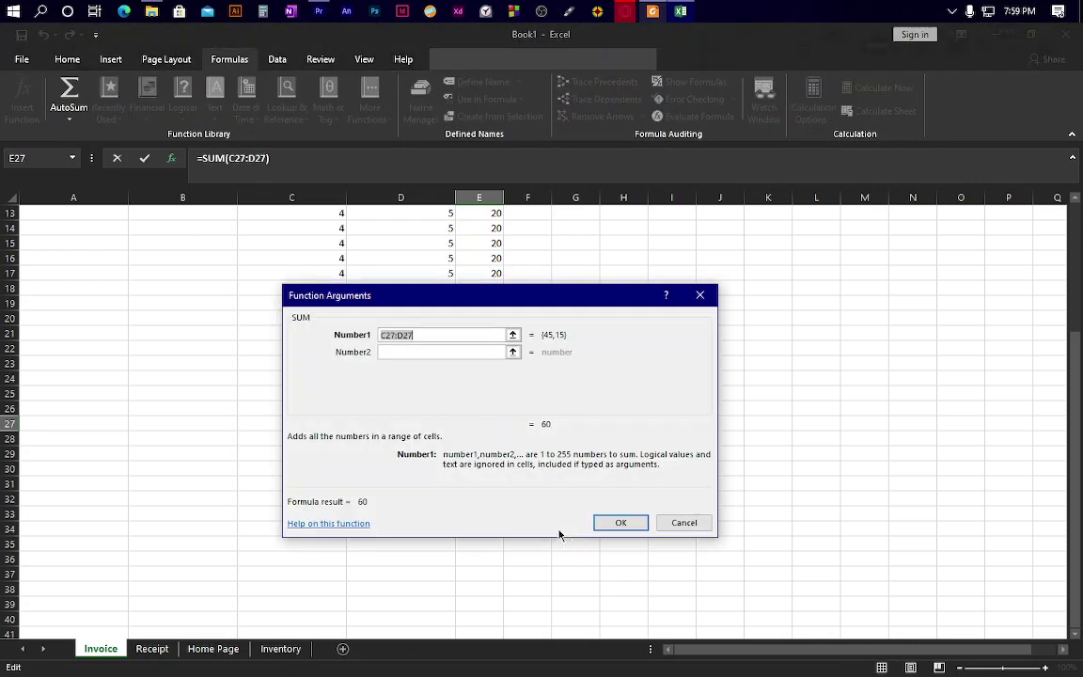
{"action": "left_click_drag", "start_coordinate": [363, 303], "coordinate": [615, 312]}
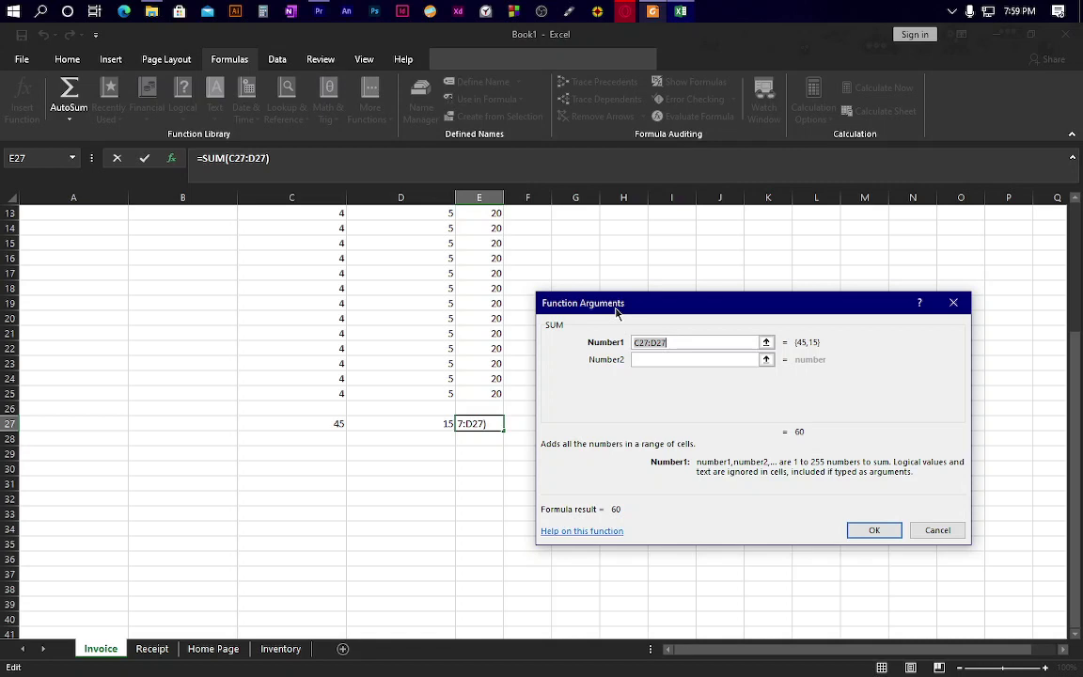
{"action": "left_click", "coordinate": [431, 424]}
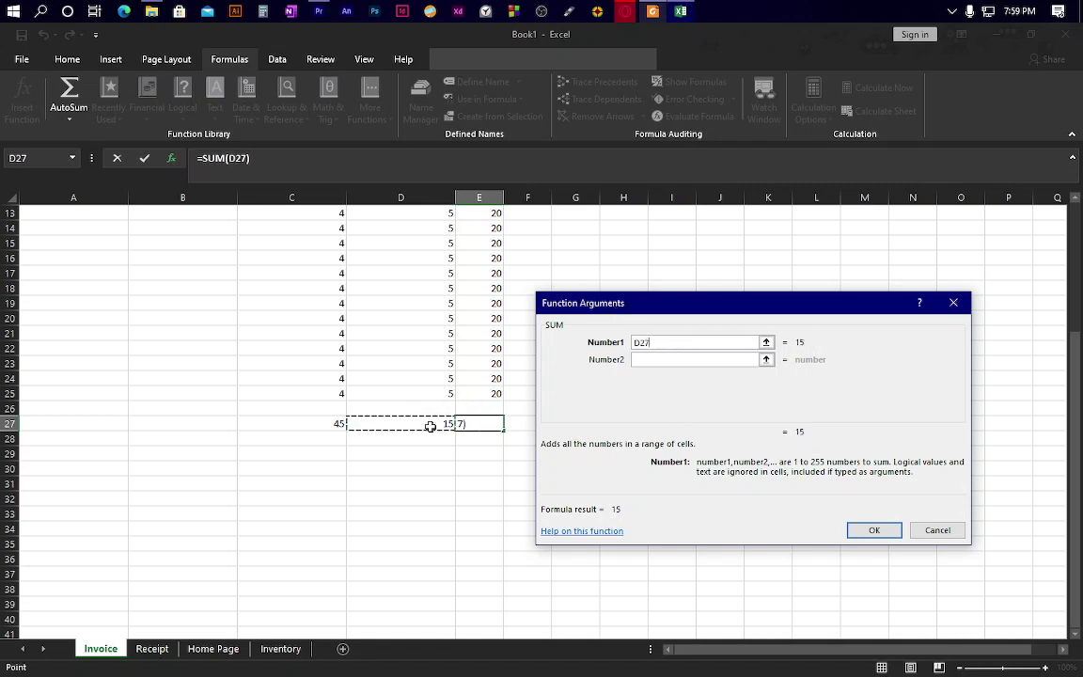
{"action": "key", "text": "Tab"}
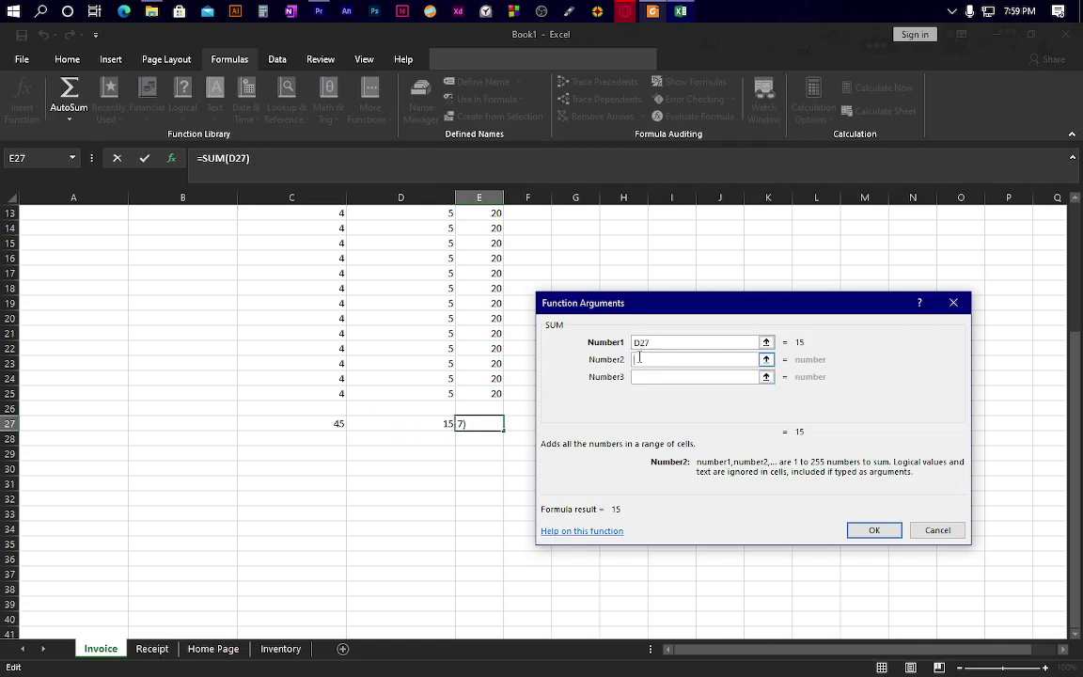
{"action": "left_click", "coordinate": [328, 425]}
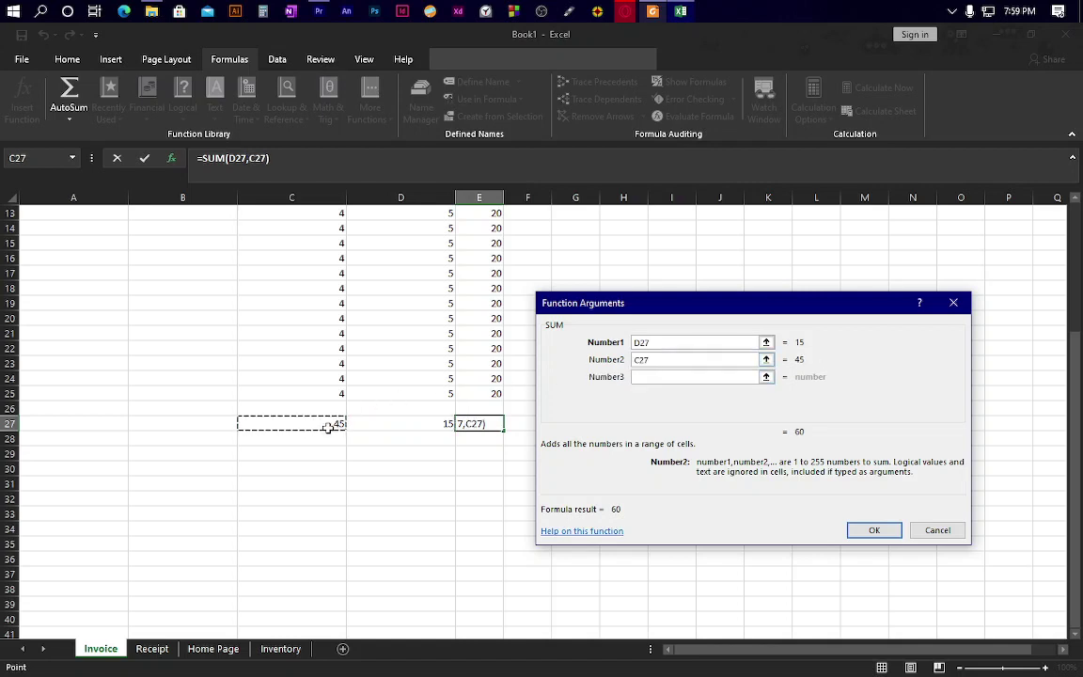
{"action": "left_click", "coordinate": [952, 11]}
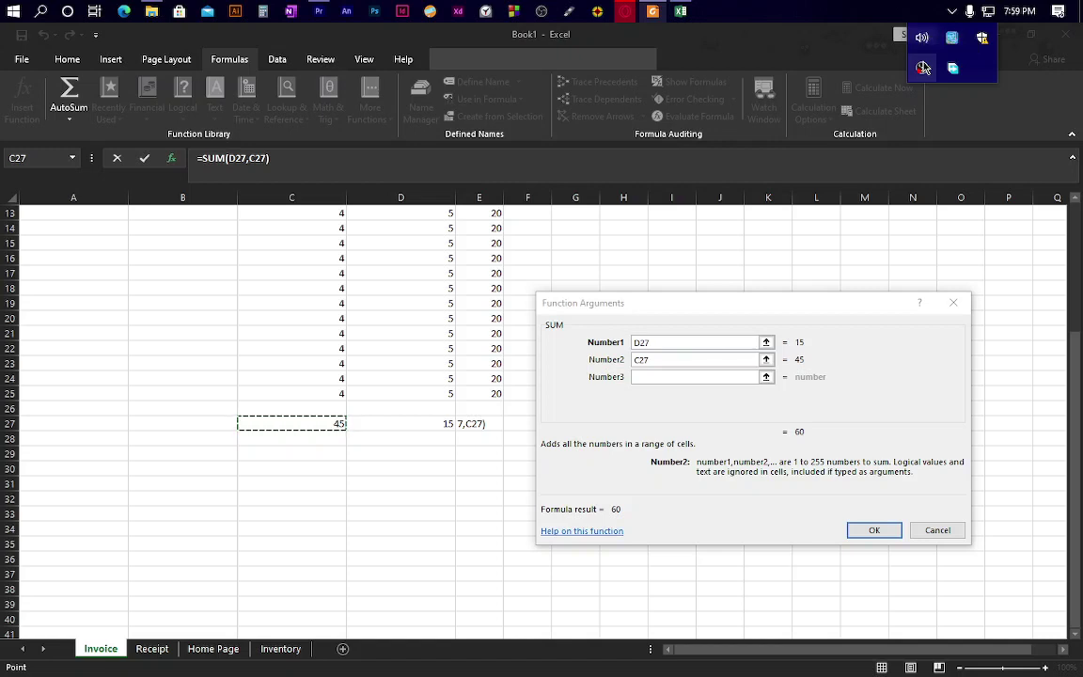
{"action": "right_click", "coordinate": [922, 67]}
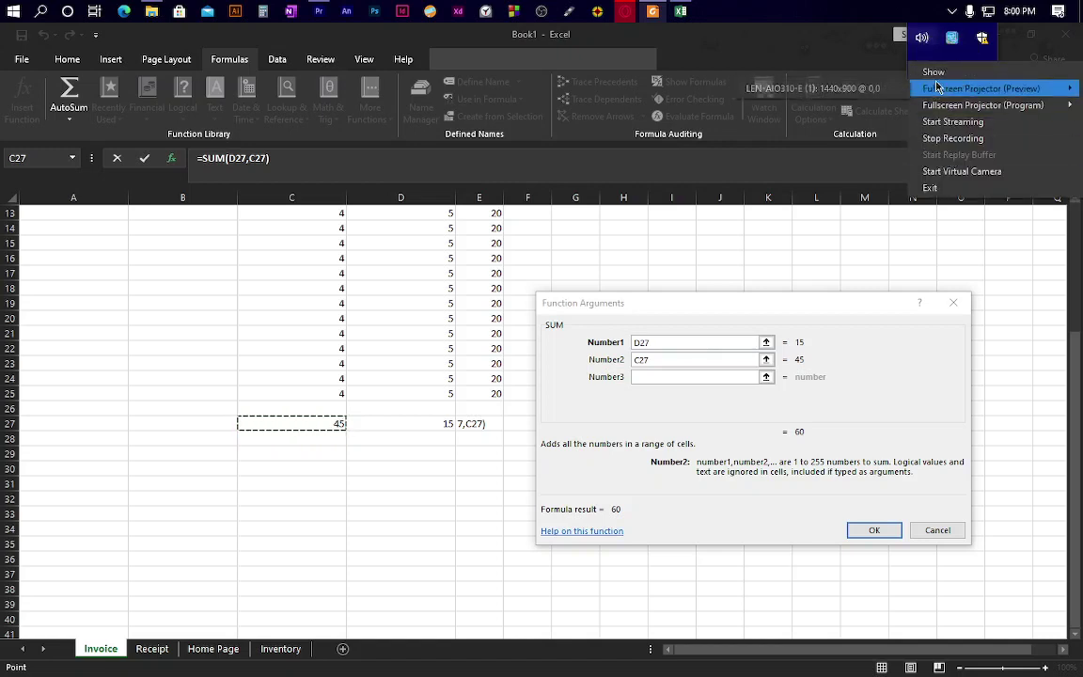
{"action": "left_click", "coordinate": [935, 77]}
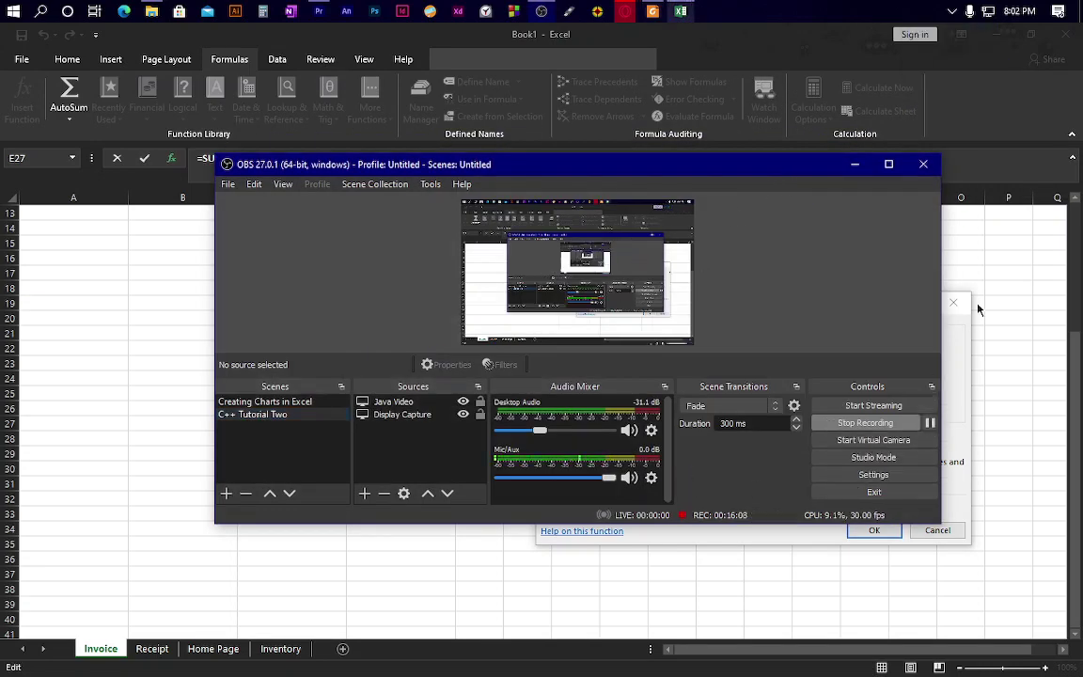
{"action": "left_click", "coordinate": [981, 259]}
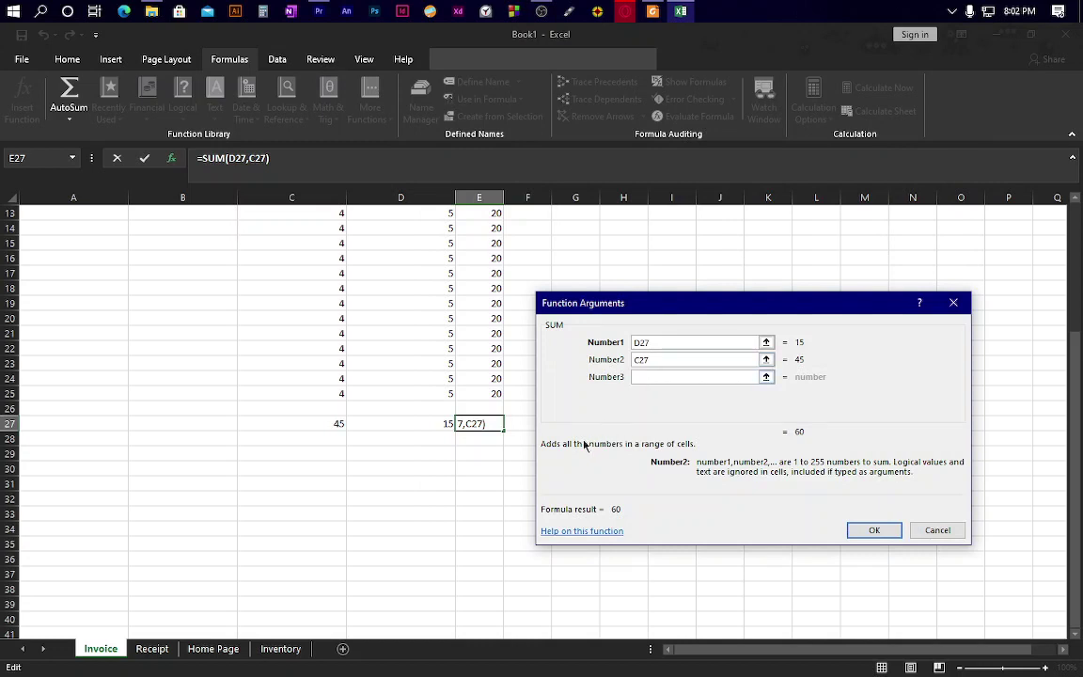
Try the expressions C27+D27 as Number2 and D27+D27 as Number1 in the SUM function of E27.
{"action": "type", "text": "+"}
{"action": "left_click", "coordinate": [336, 424]}
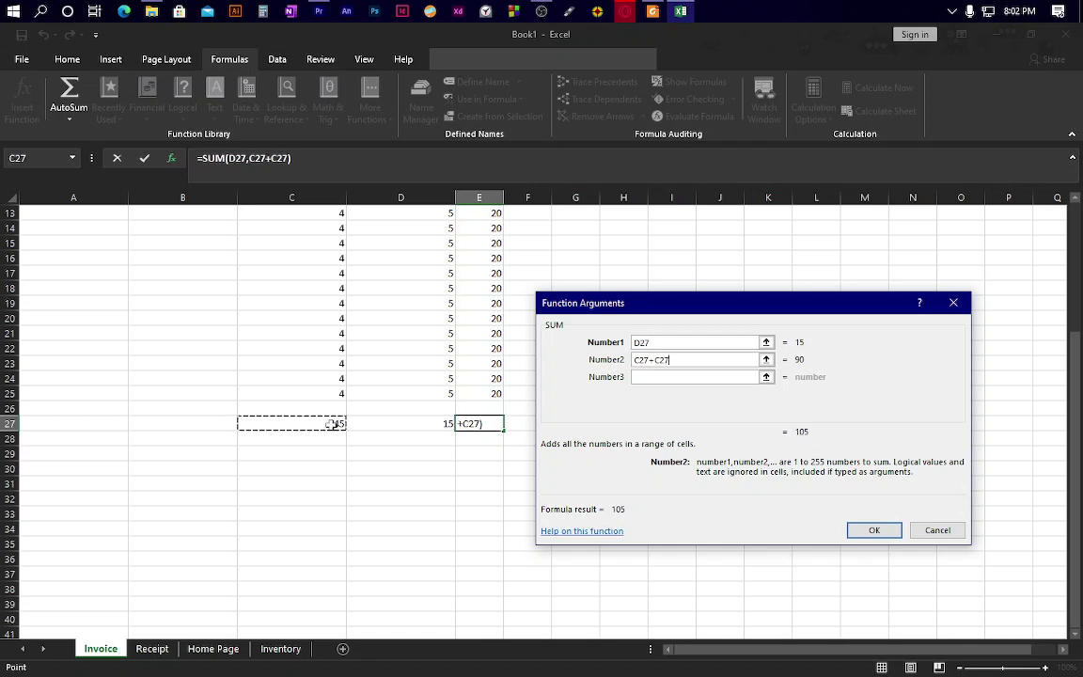
{"action": "left_click", "coordinate": [423, 424]}
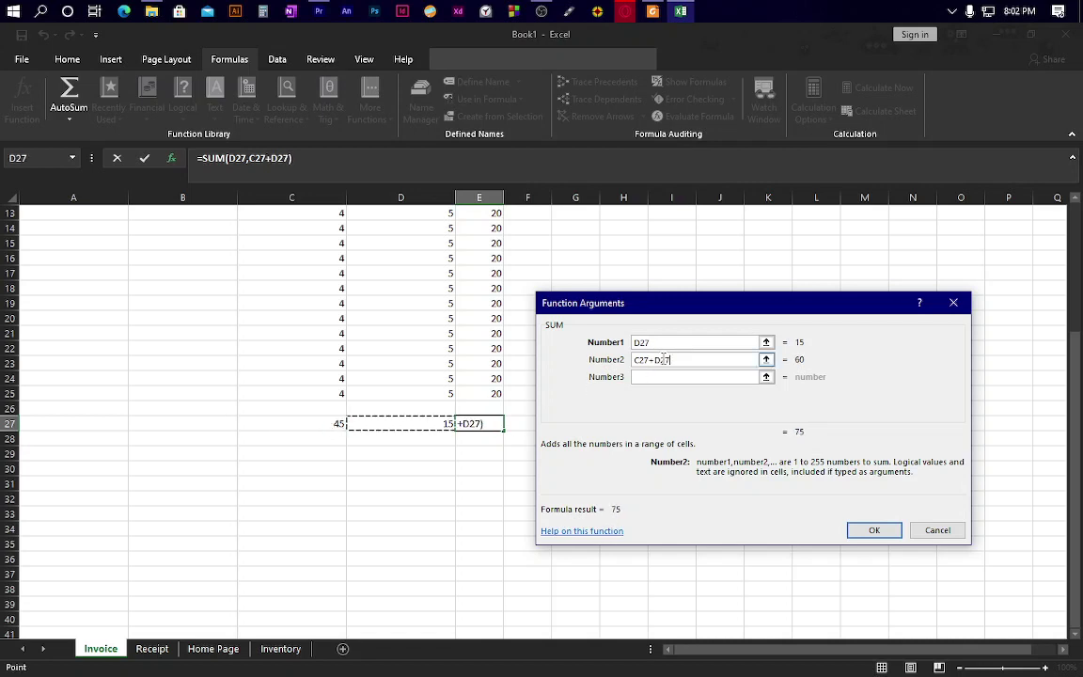
{"action": "left_click", "coordinate": [655, 347]}
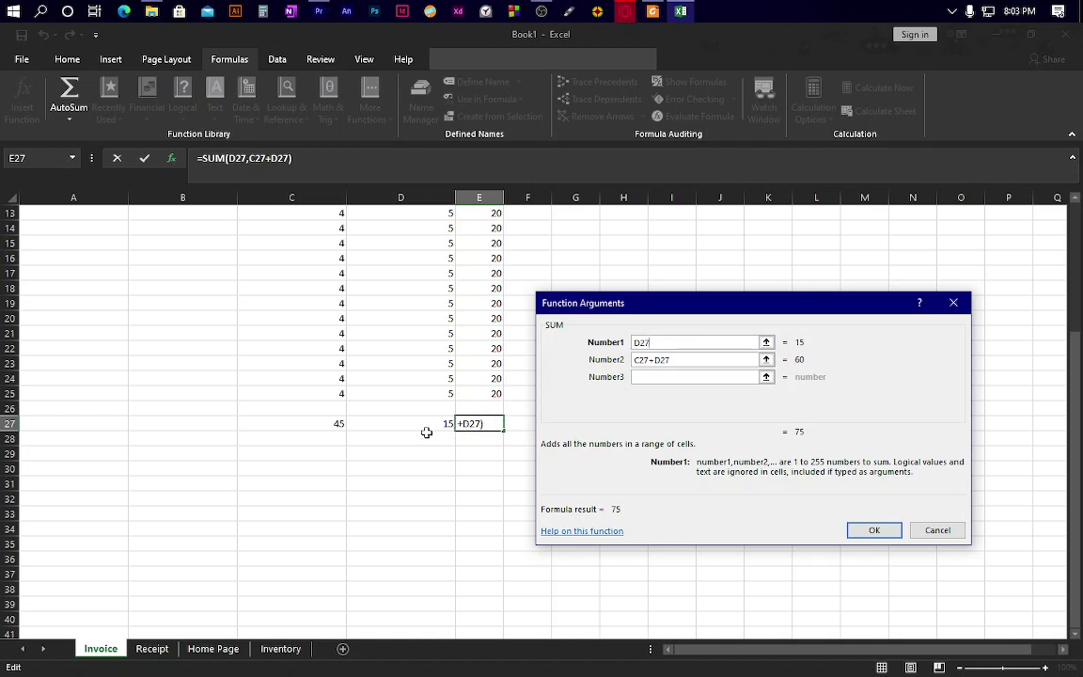
{"action": "type", "text": "+"}
{"action": "left_click", "coordinate": [421, 424]}
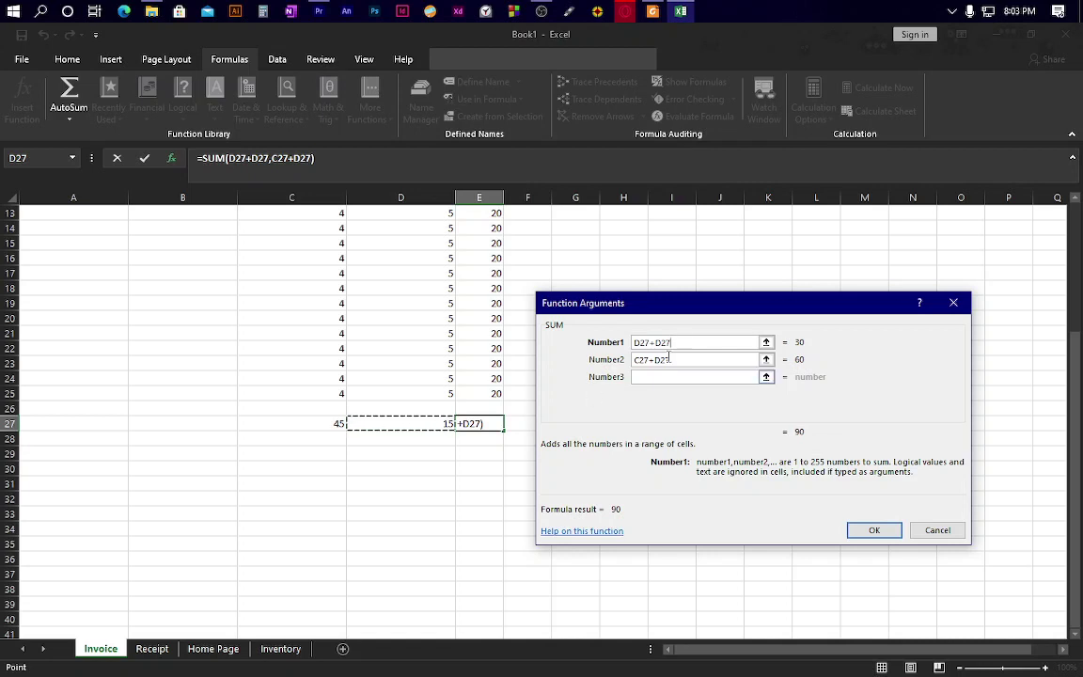
Reset the SUM arguments in E27 to D27 for Number1 and C27 for Number2, and accept the formula.
{"action": "left_click", "coordinate": [612, 346]}
{"action": "key", "text": "BackSpace"}
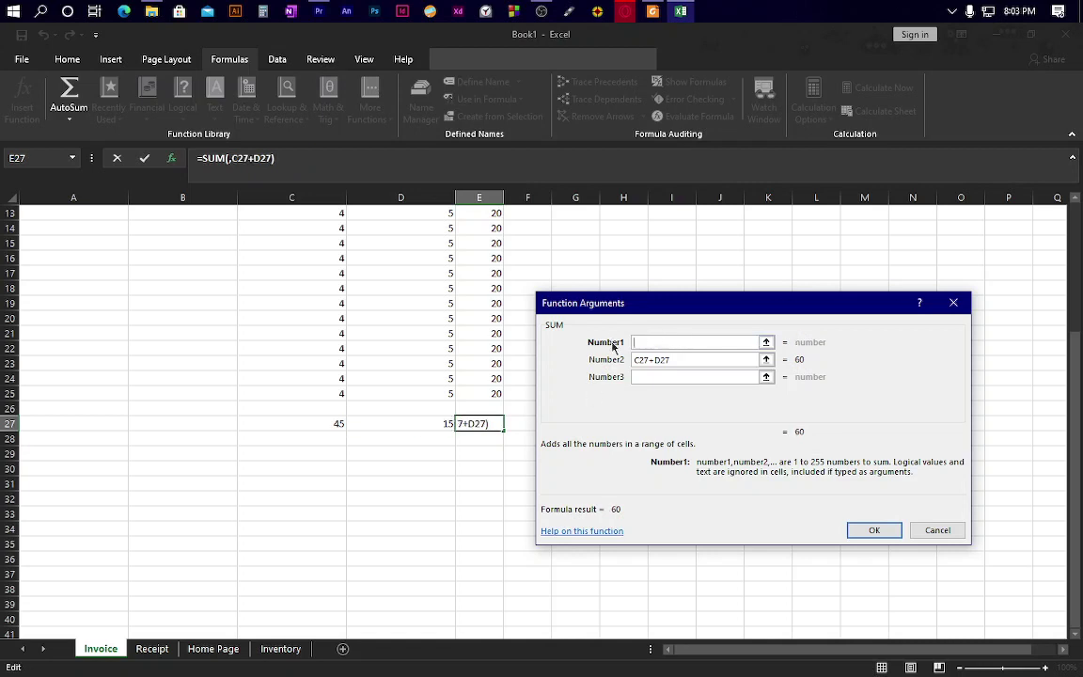
{"action": "left_click", "coordinate": [429, 429]}
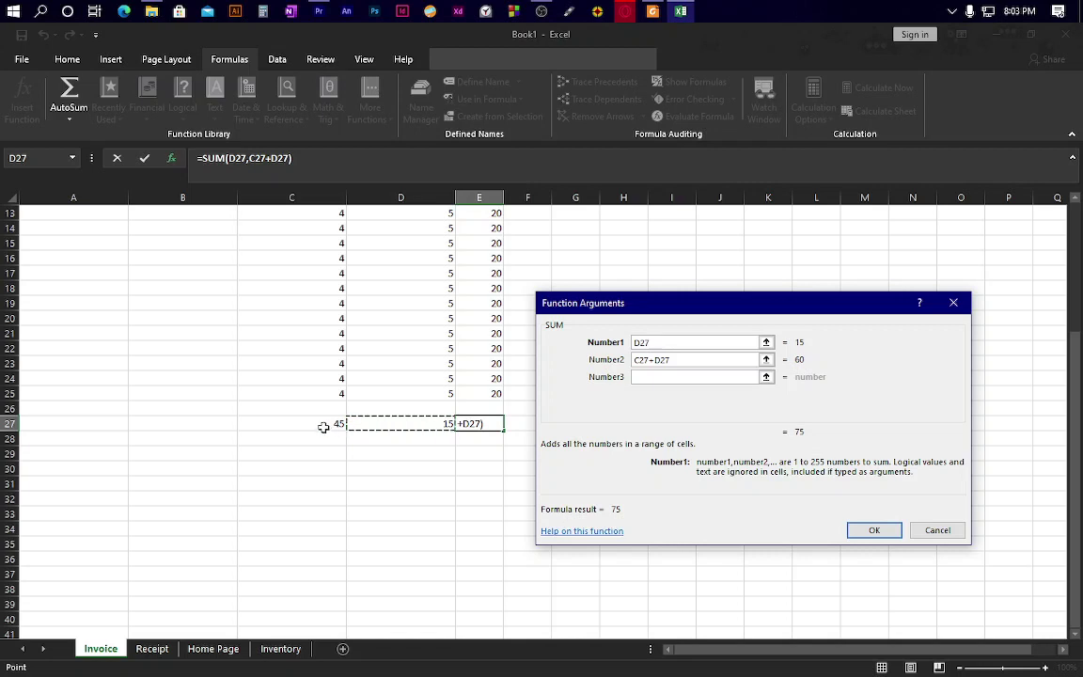
{"action": "left_click", "coordinate": [694, 363]}
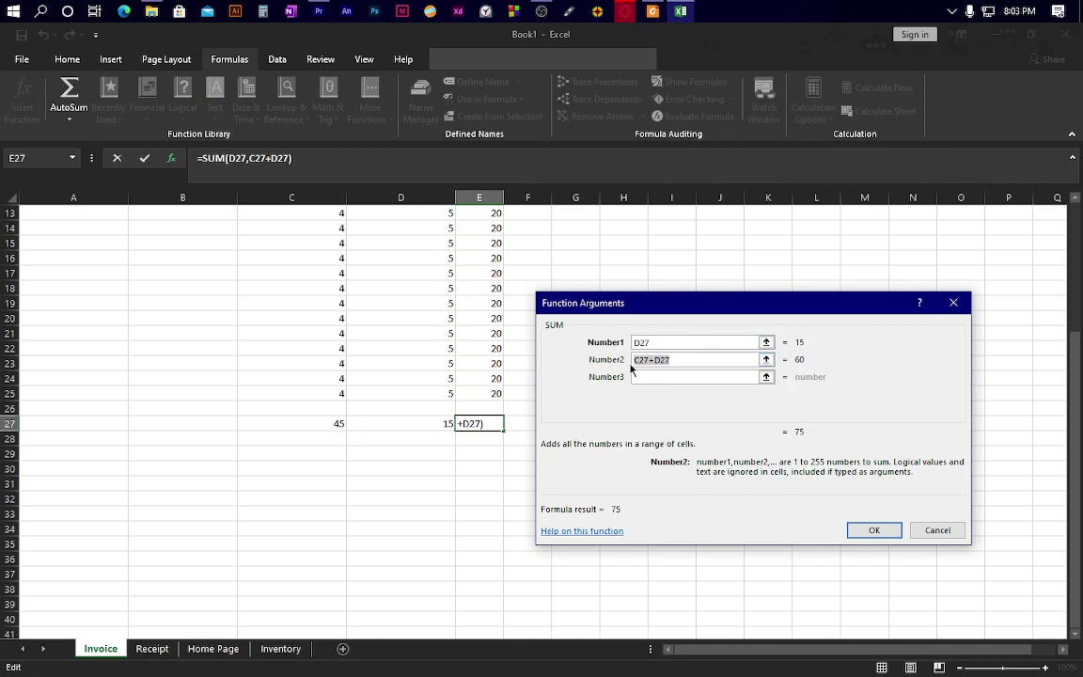
{"action": "key", "text": "BackSpace"}
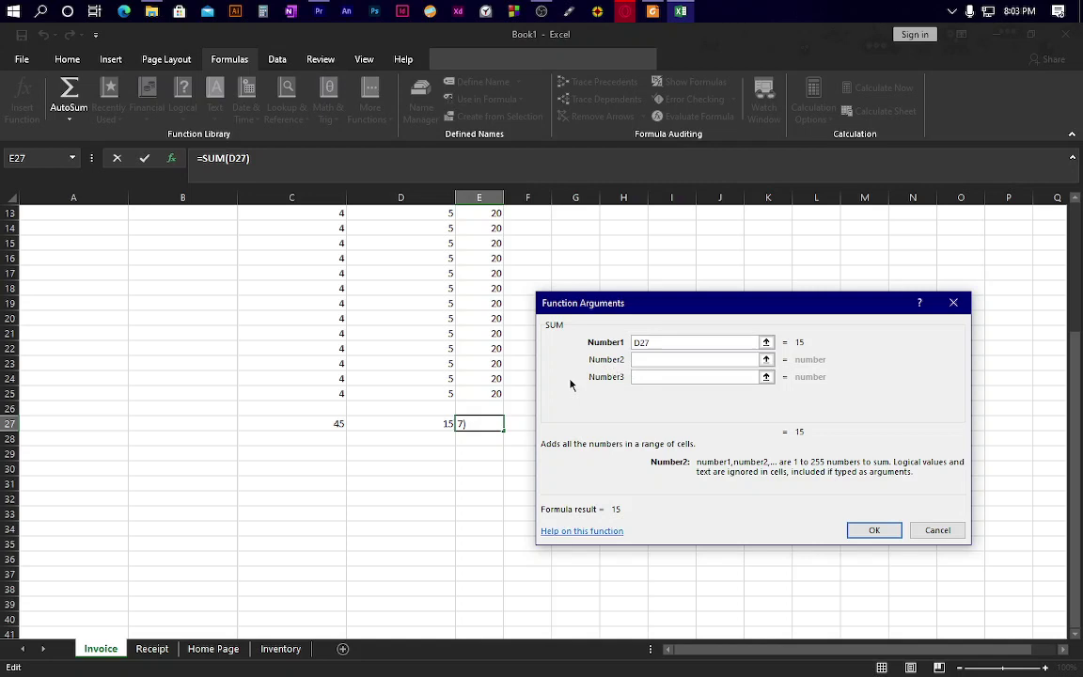
{"action": "left_click", "coordinate": [320, 428]}
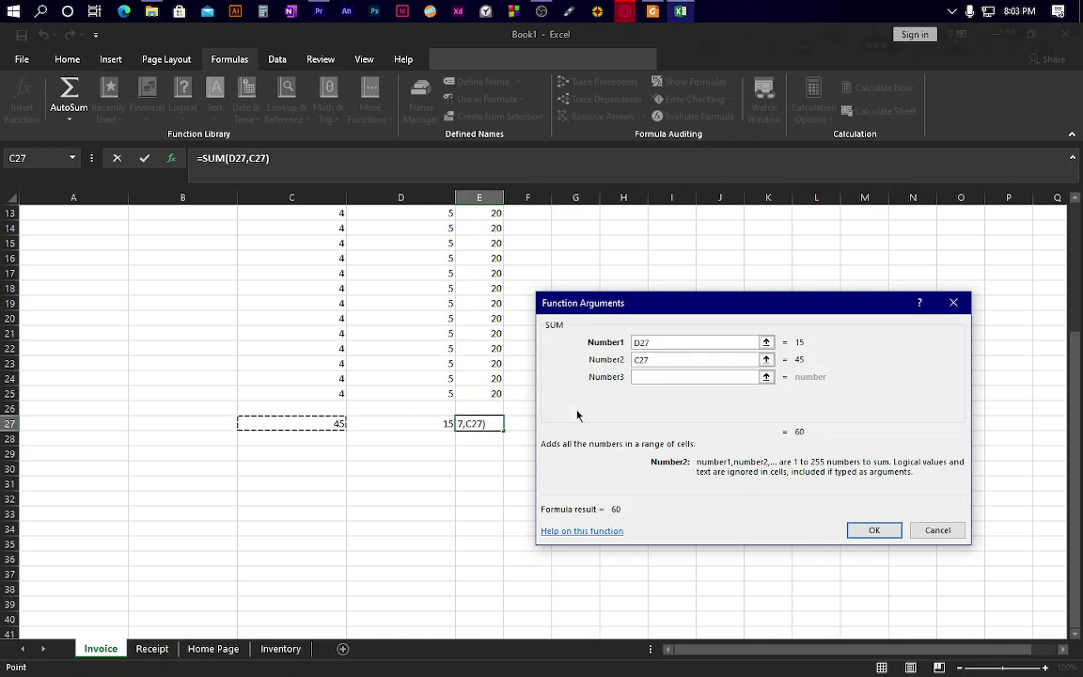
{"action": "left_click", "coordinate": [877, 528]}
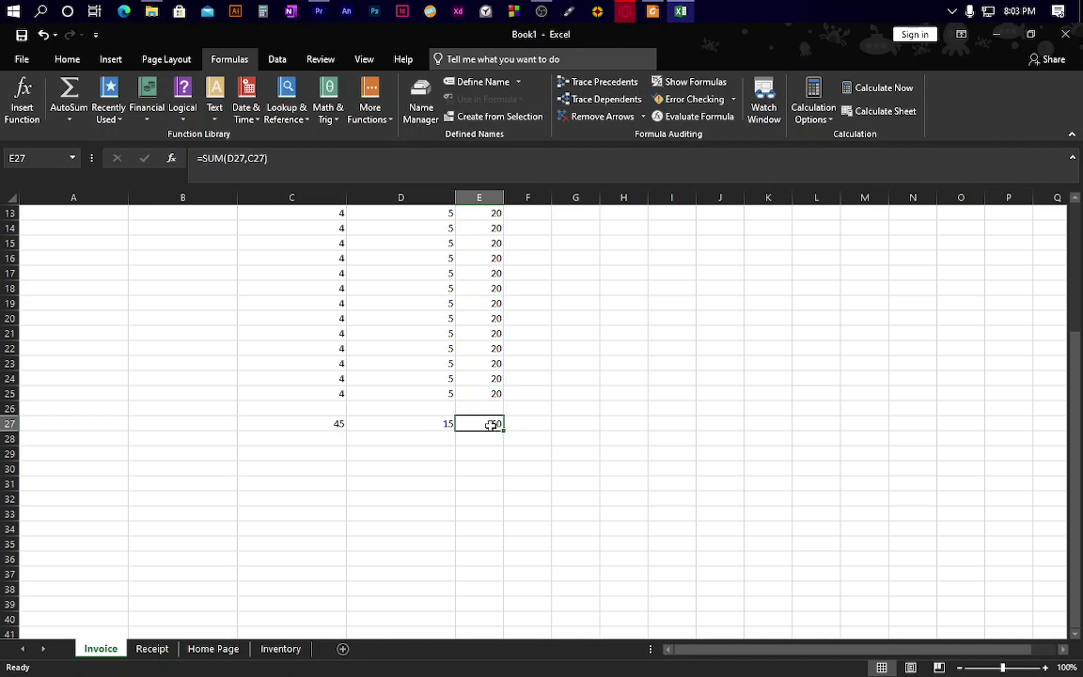
{"action": "left_click", "coordinate": [268, 163]}
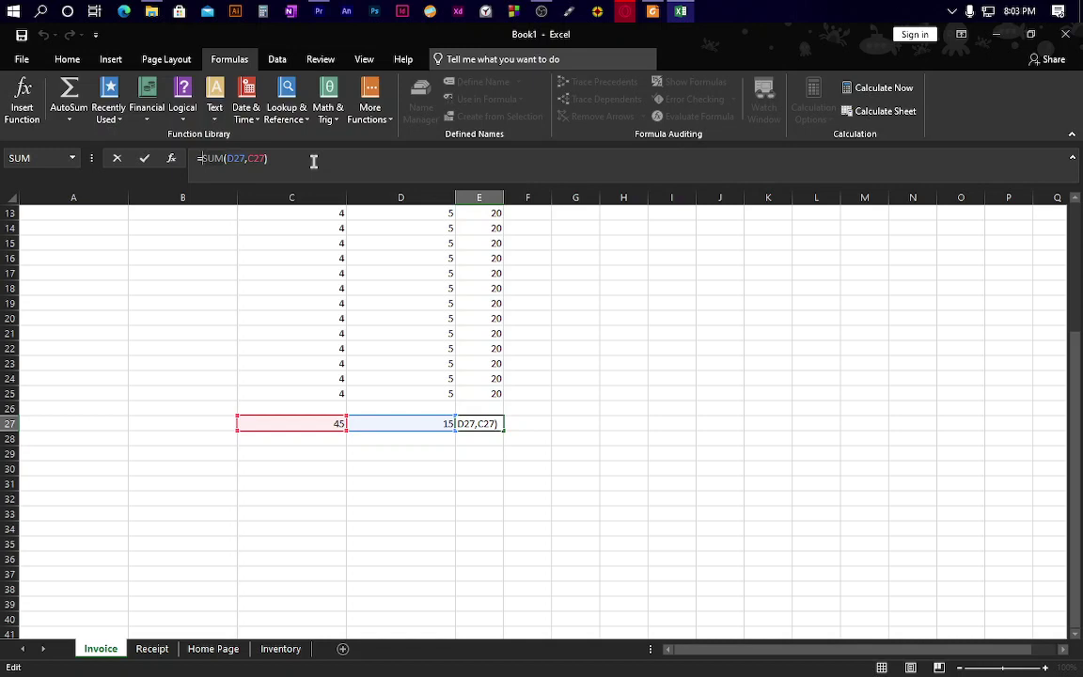
{"action": "left_click", "coordinate": [487, 439]}
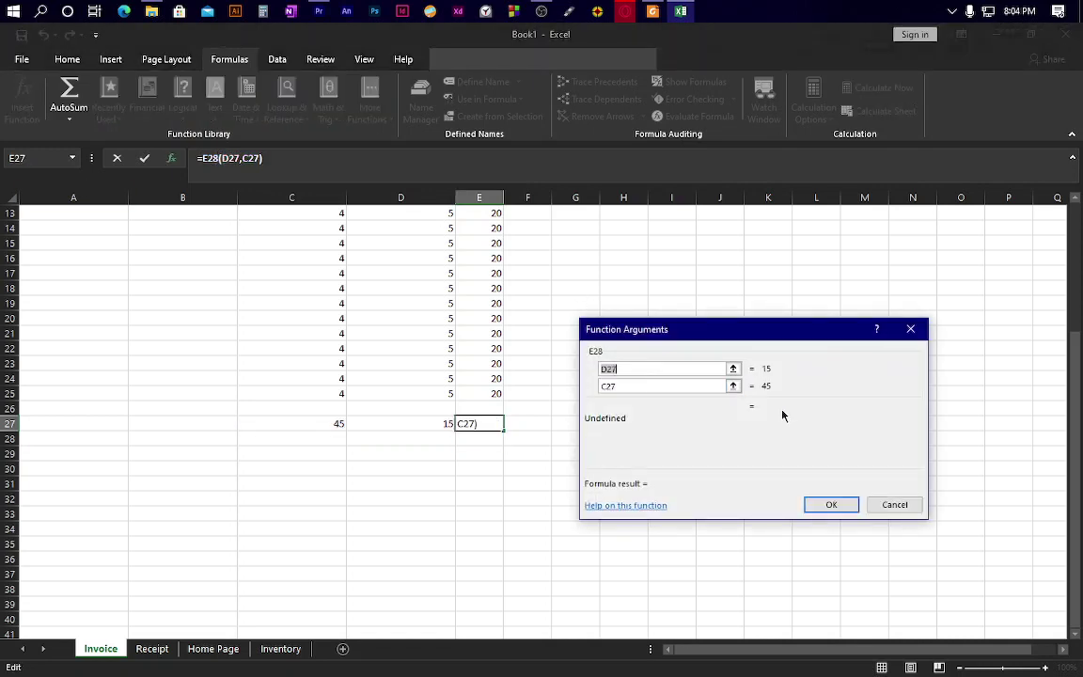
{"action": "left_click", "coordinate": [910, 328]}
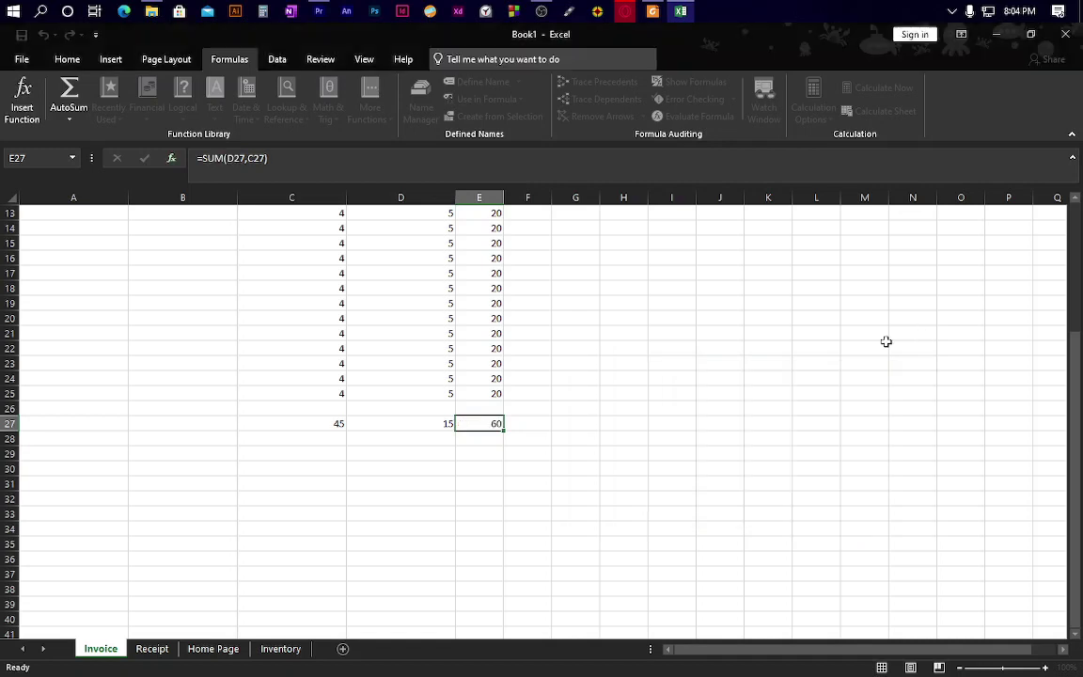
Review the descriptions of AVERAGE, HYPERLINK, COUNT and MAX in the function list for E30 without inserting one.
{"action": "left_click", "coordinate": [482, 469]}
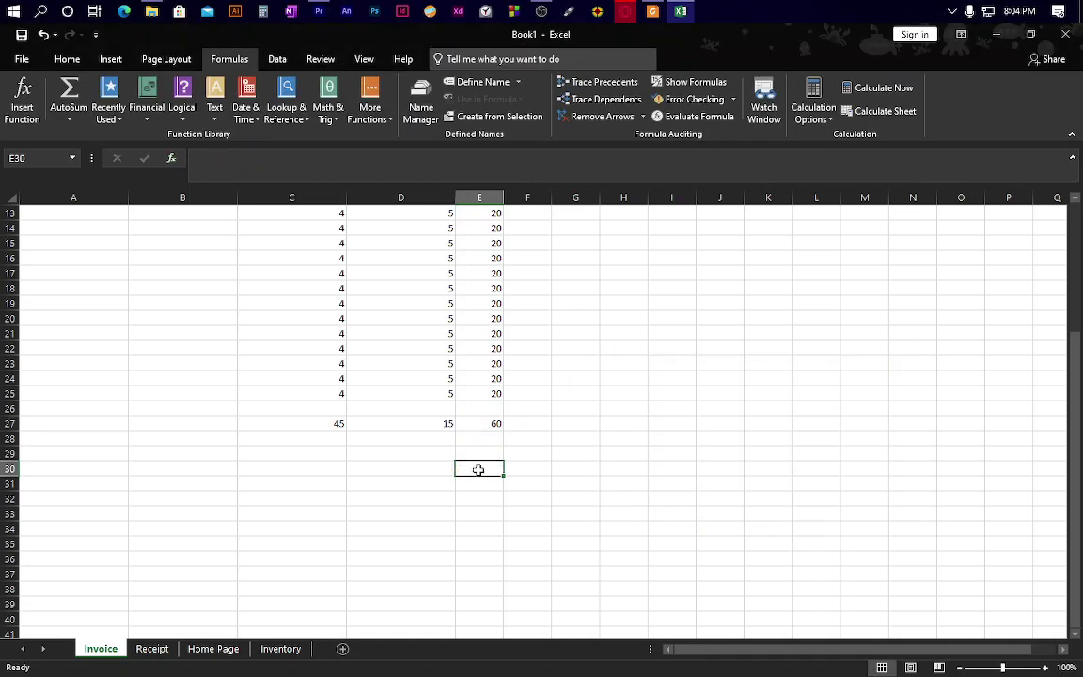
{"action": "left_click", "coordinate": [23, 98]}
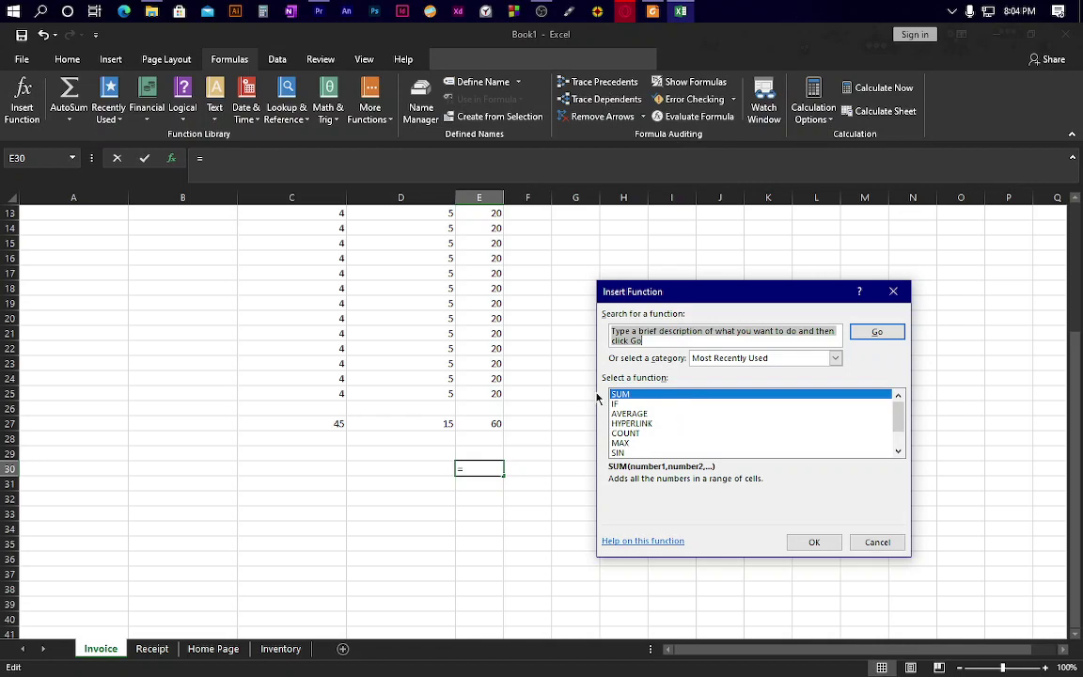
{"action": "left_click", "coordinate": [646, 415]}
{"action": "left_click", "coordinate": [646, 424]}
{"action": "left_click", "coordinate": [638, 435]}
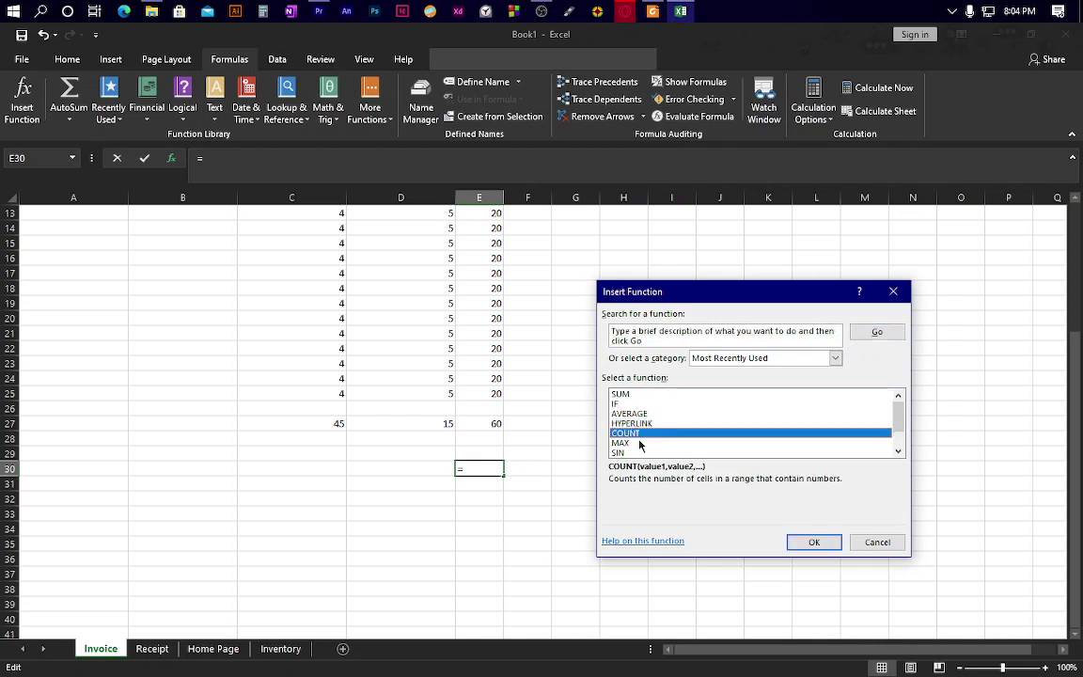
{"action": "left_click", "coordinate": [640, 443]}
{"action": "left_click", "coordinate": [637, 425]}
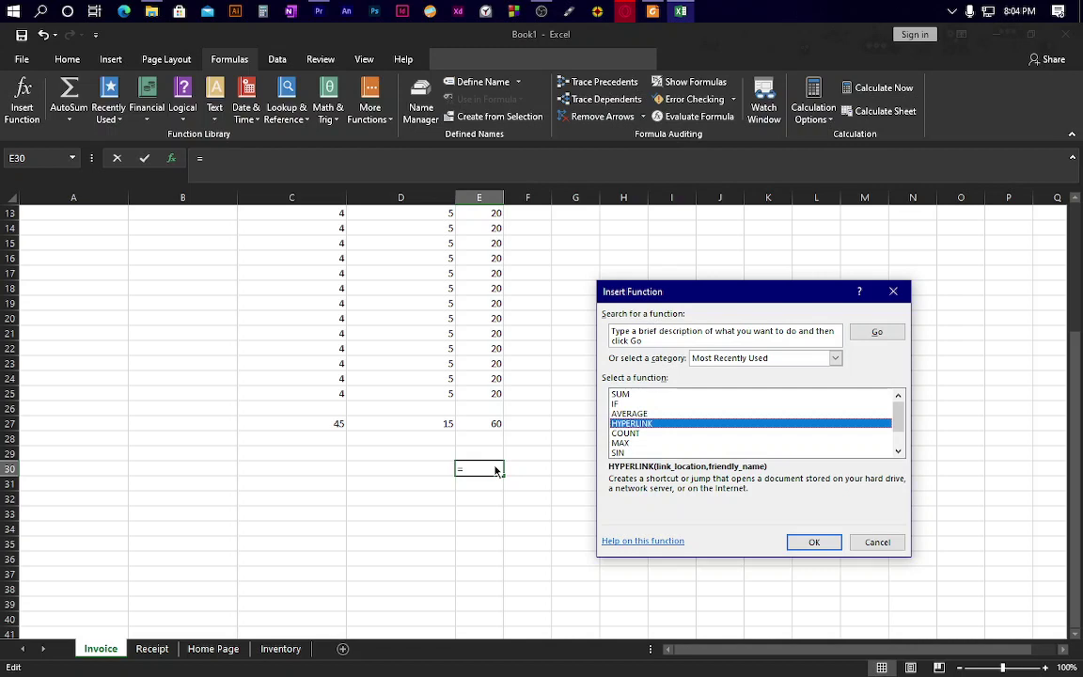
{"action": "left_click", "coordinate": [882, 543]}
{"action": "left_click", "coordinate": [473, 424]}
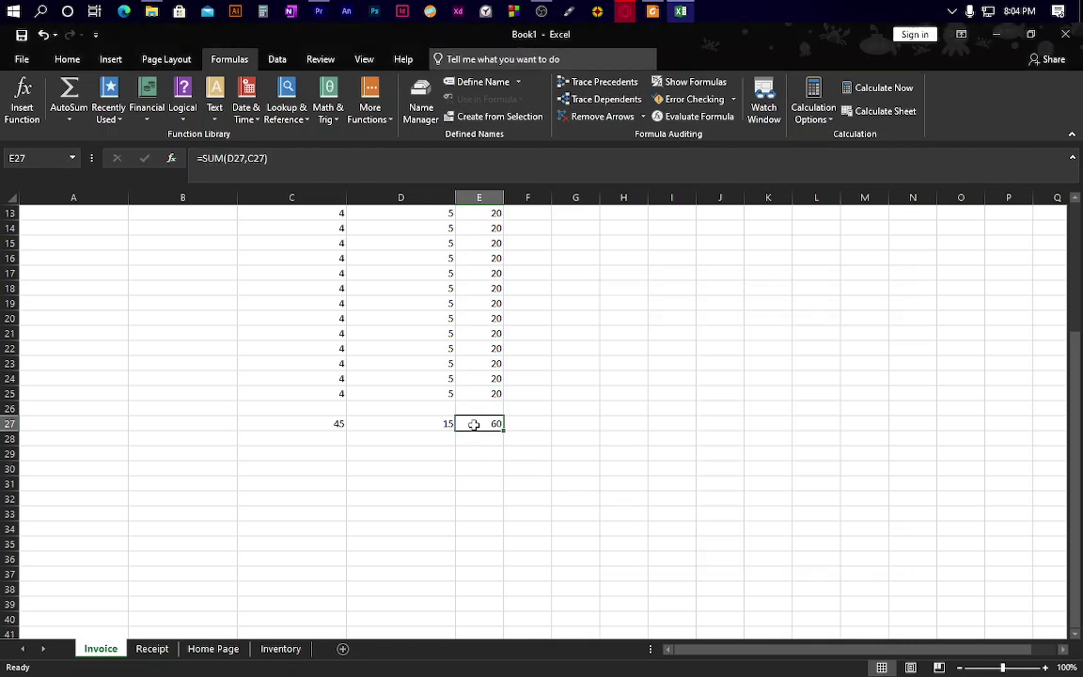
{"action": "left_click", "coordinate": [22, 103]}
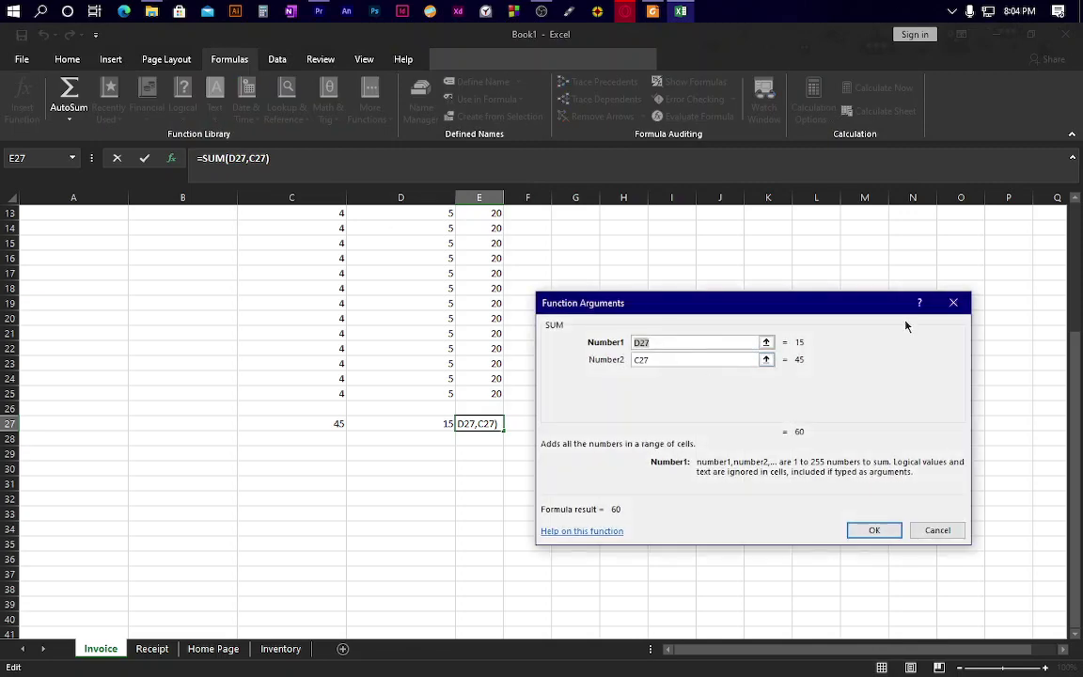
{"action": "left_click", "coordinate": [953, 302]}
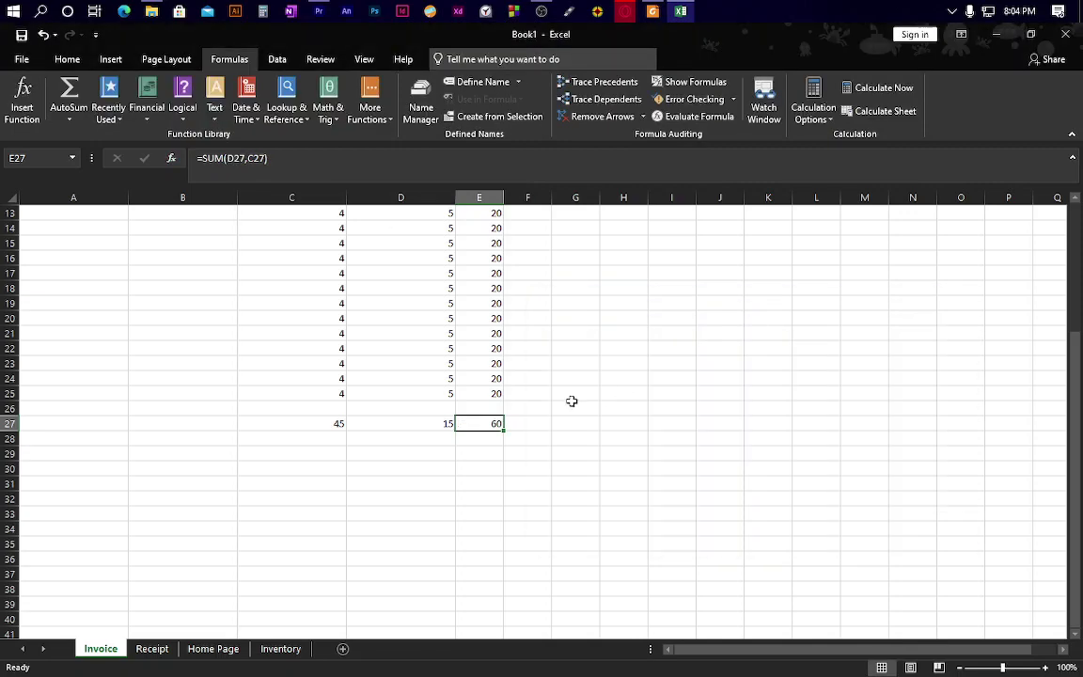
{"action": "left_click", "coordinate": [23, 103]}
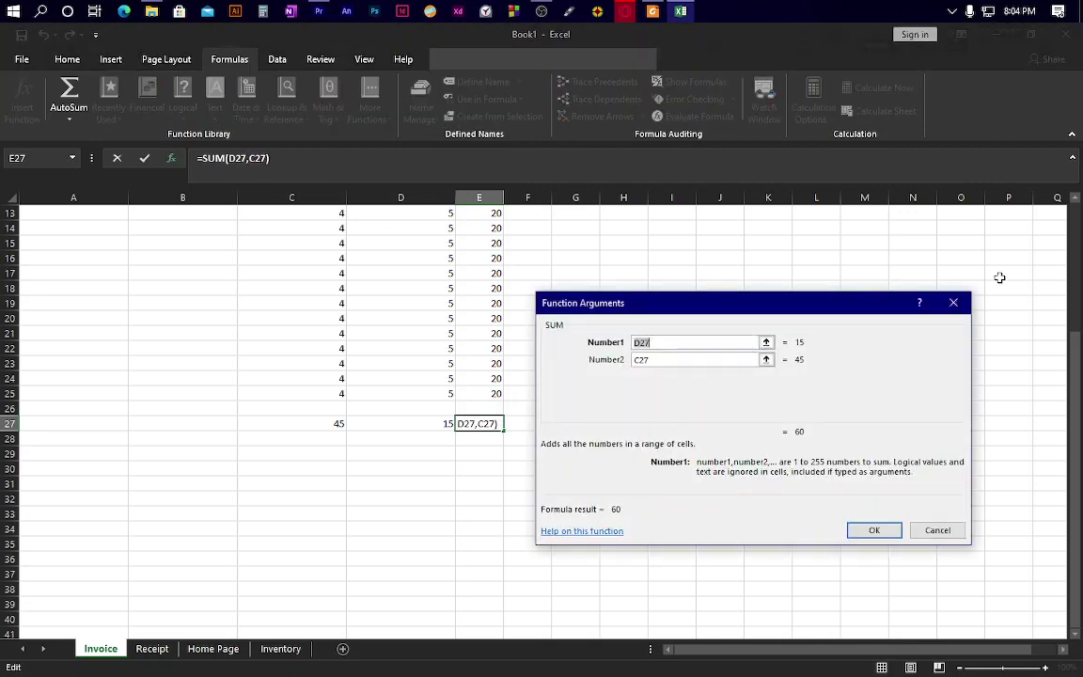
{"action": "left_click", "coordinate": [953, 303]}
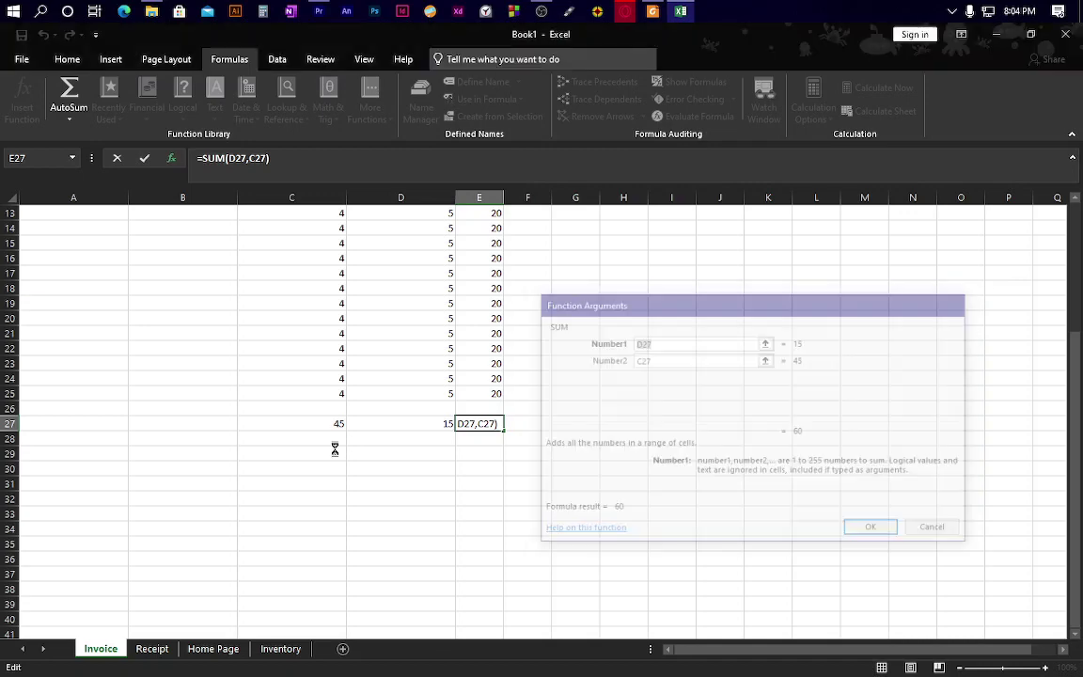
{"action": "left_click", "coordinate": [481, 393]}
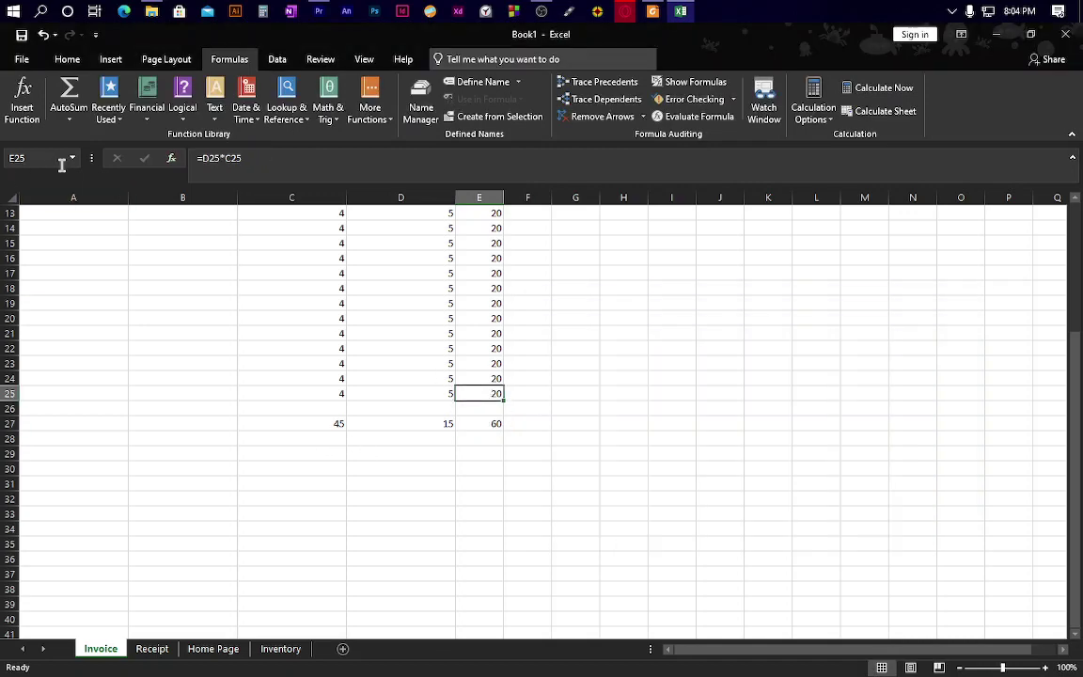
{"action": "left_click", "coordinate": [23, 99]}
{"action": "left_click", "coordinate": [656, 424]}
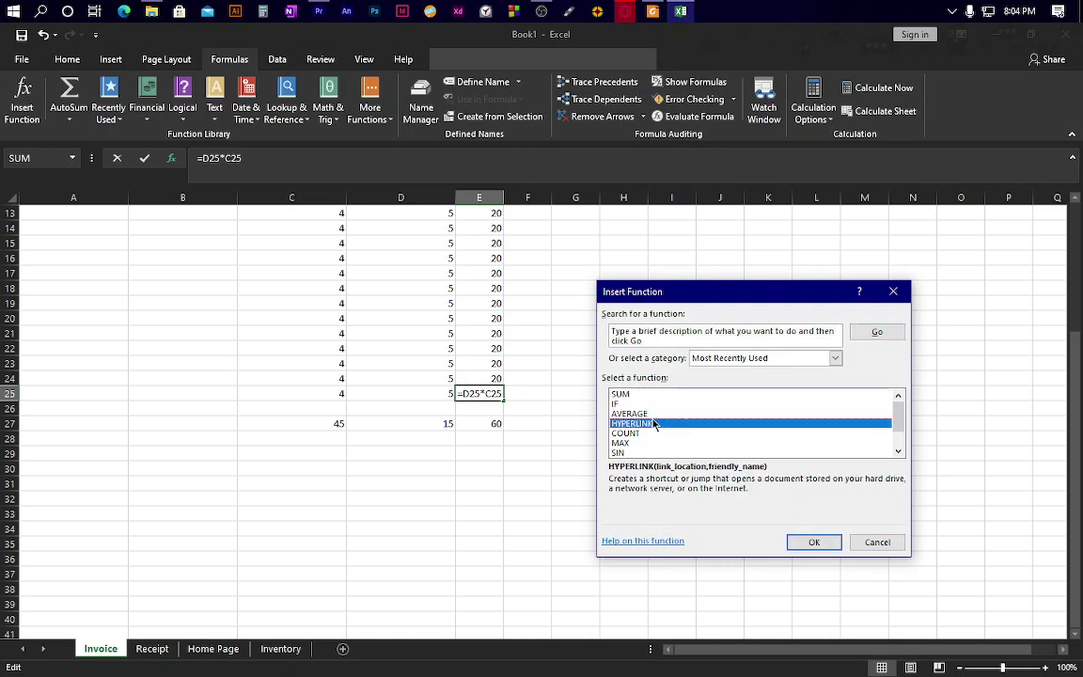
{"action": "left_click", "coordinate": [812, 541]}
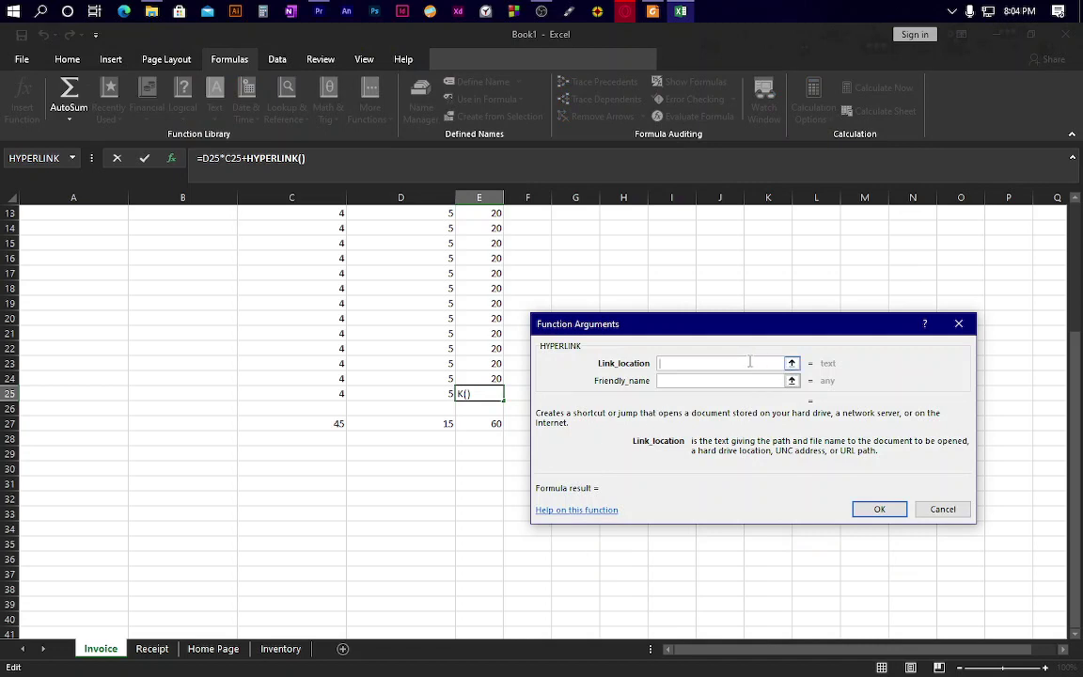
{"action": "type", "text": "www.google."}
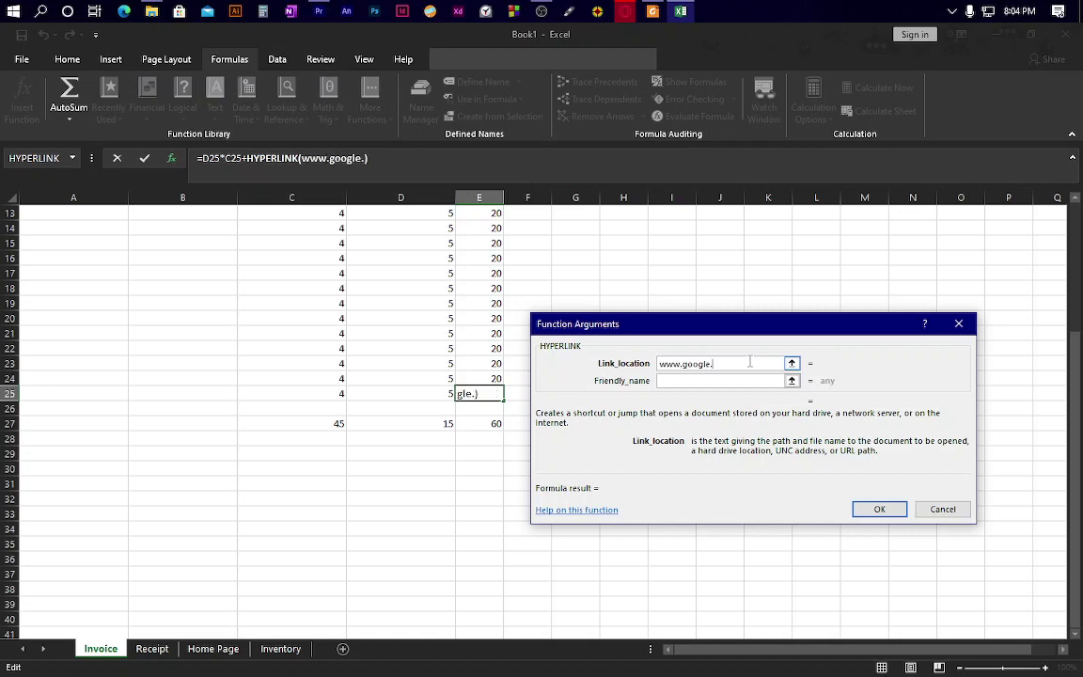
{"action": "type", "text": "com"}
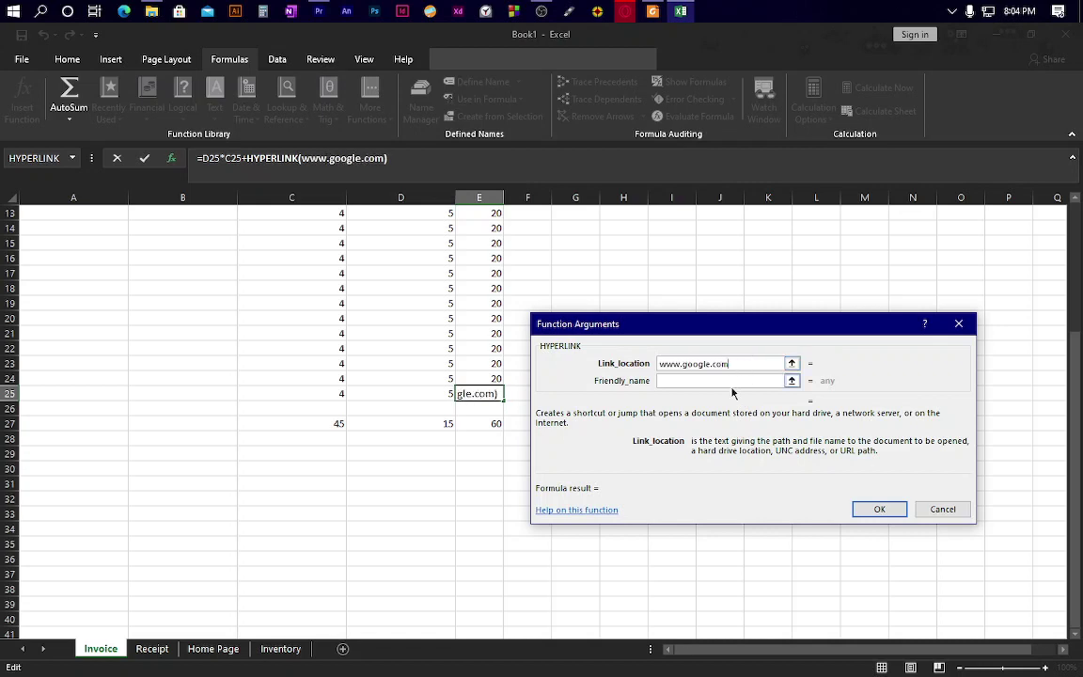
{"action": "left_click", "coordinate": [720, 381]}
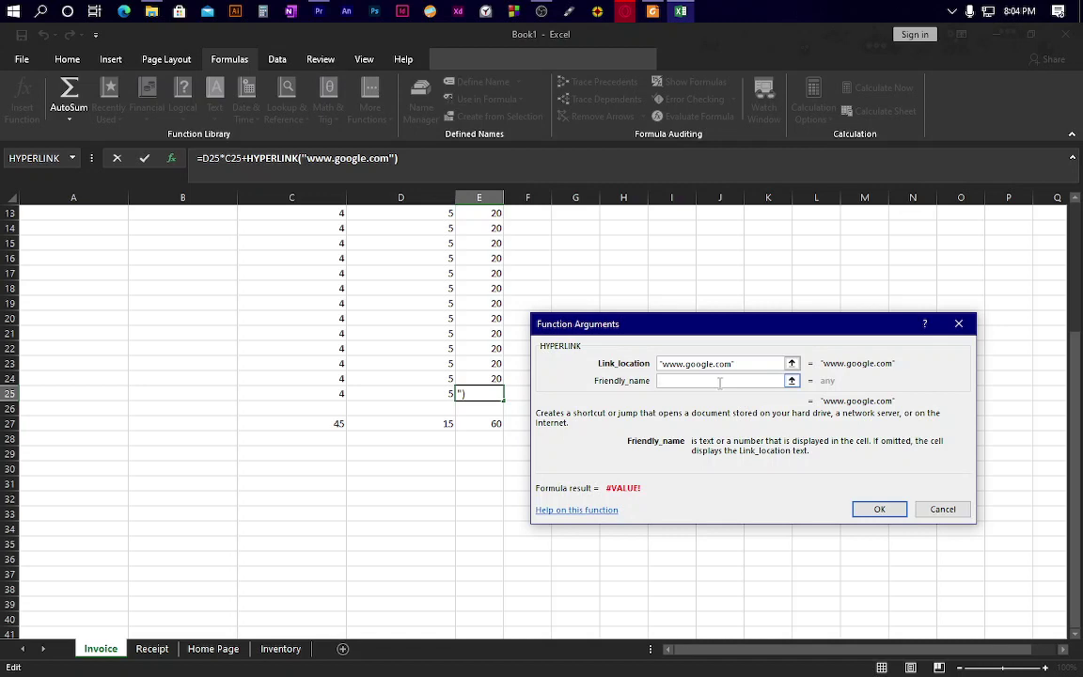
{"action": "type", "text": "Good"}
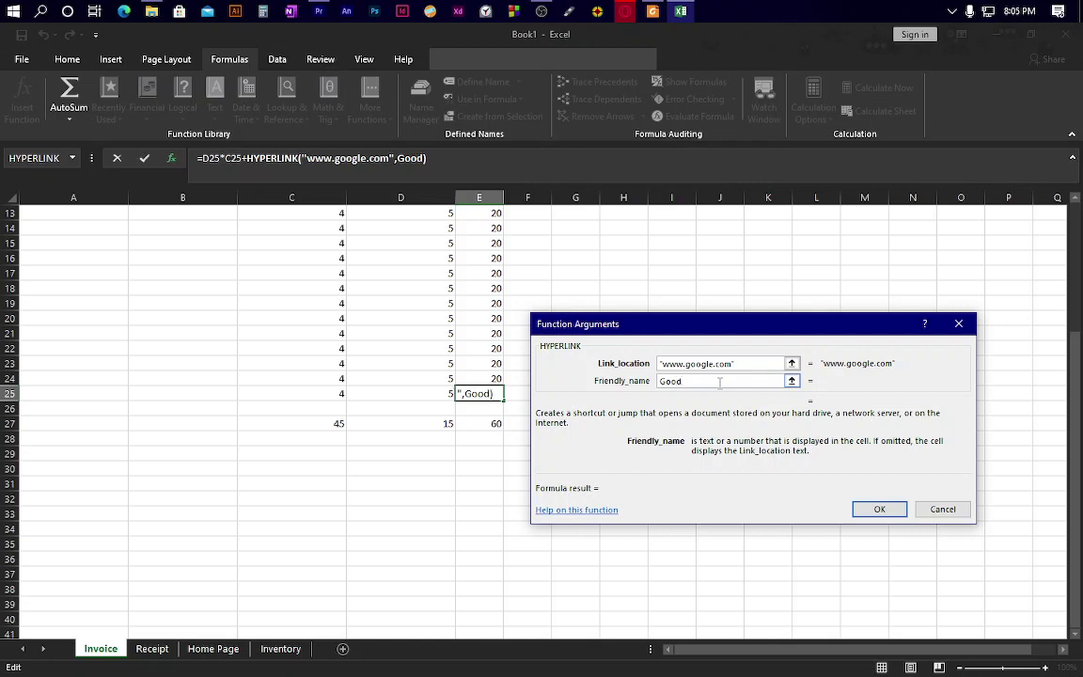
{"action": "key", "text": "BackSpace"}
{"action": "type", "text": "gle"}
{"action": "left_click", "coordinate": [877, 508]}
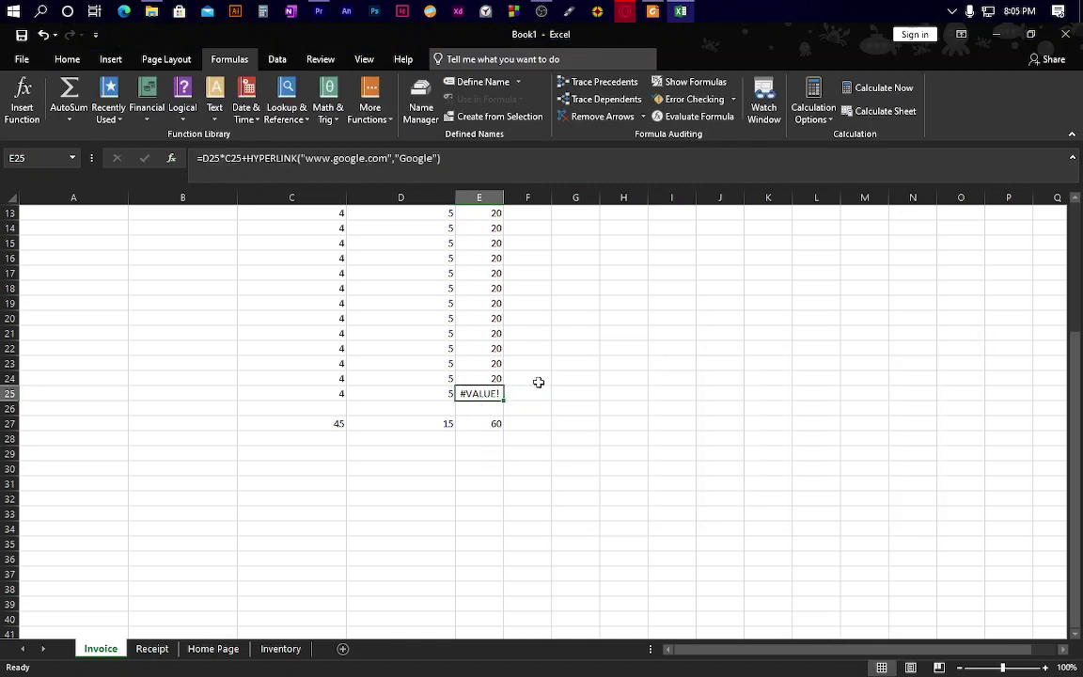
Examine the link location, friendly name and cell references in the E25 formula.
{"action": "left_click", "coordinate": [487, 379]}
{"action": "left_click", "coordinate": [483, 396]}
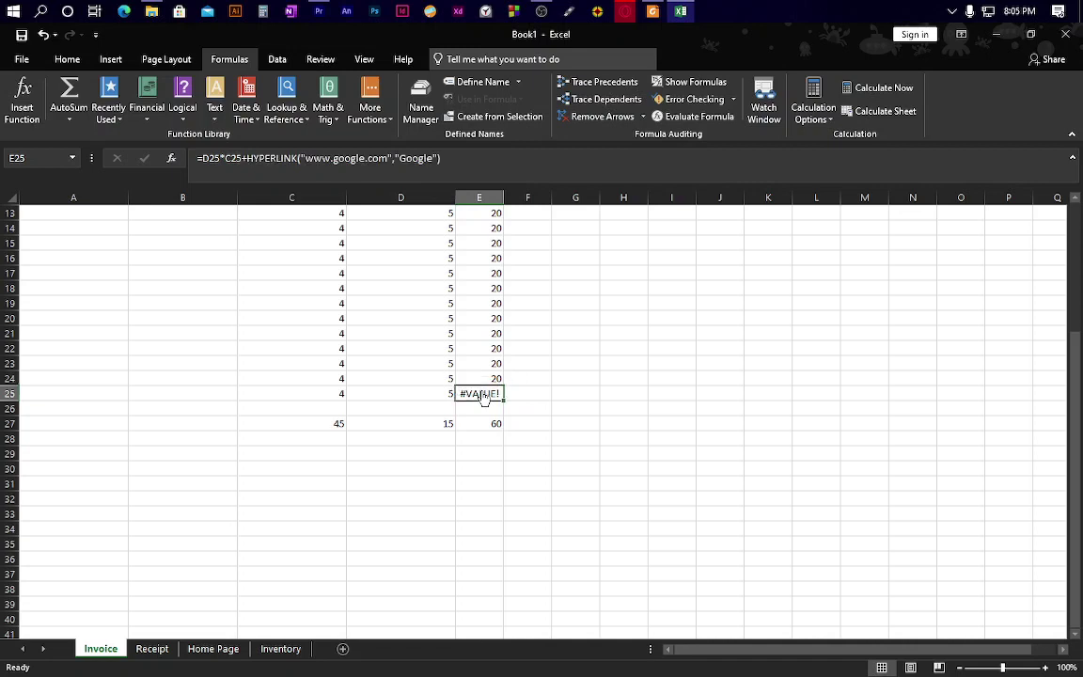
{"action": "left_click", "coordinate": [309, 158]}
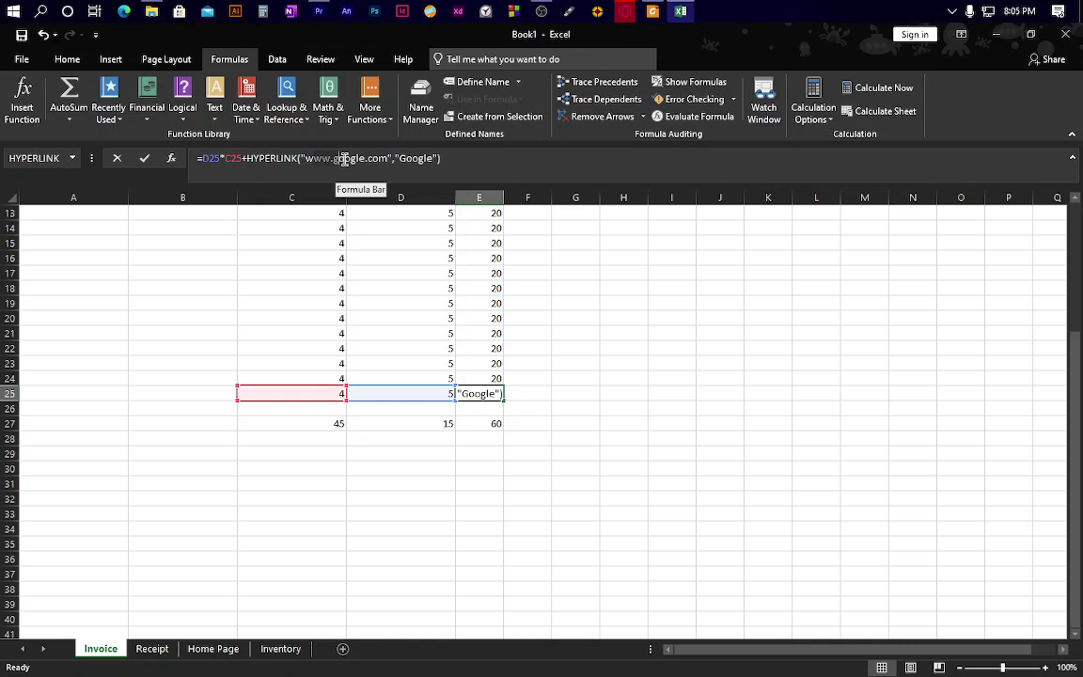
{"action": "left_click", "coordinate": [433, 158]}
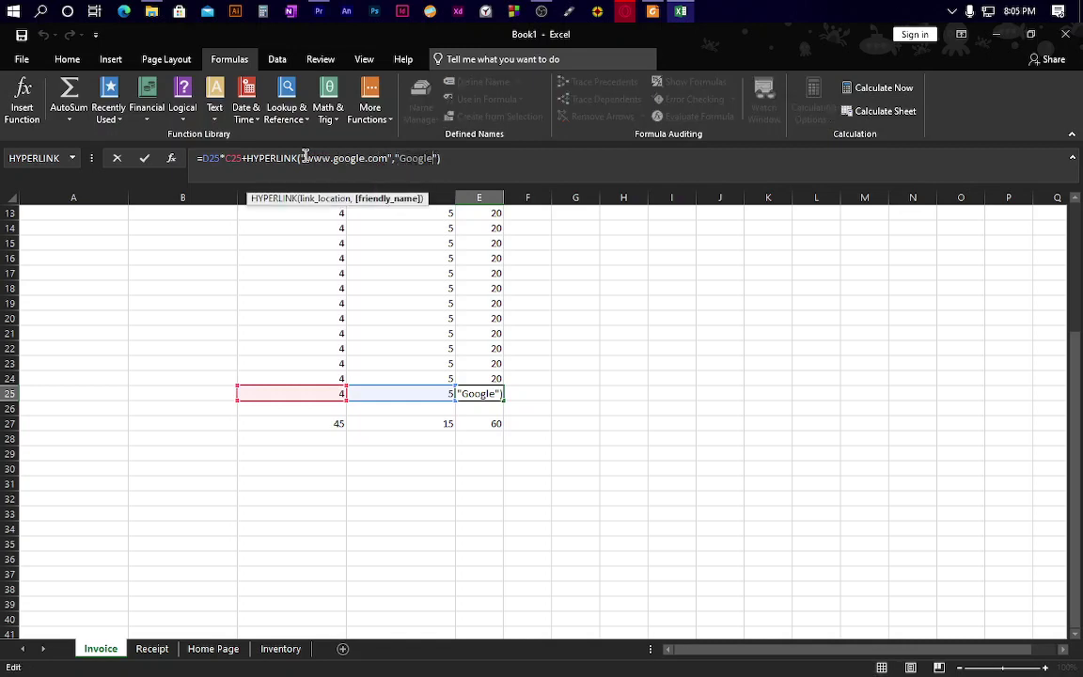
{"action": "left_click", "coordinate": [216, 160]}
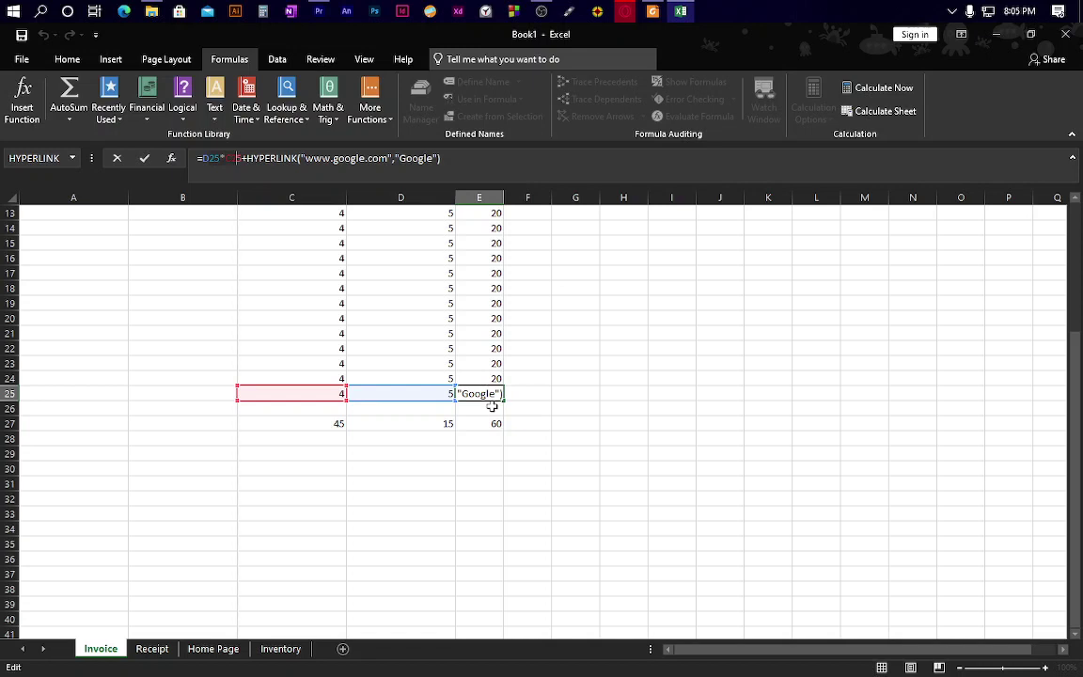
{"action": "left_click", "coordinate": [477, 442]}
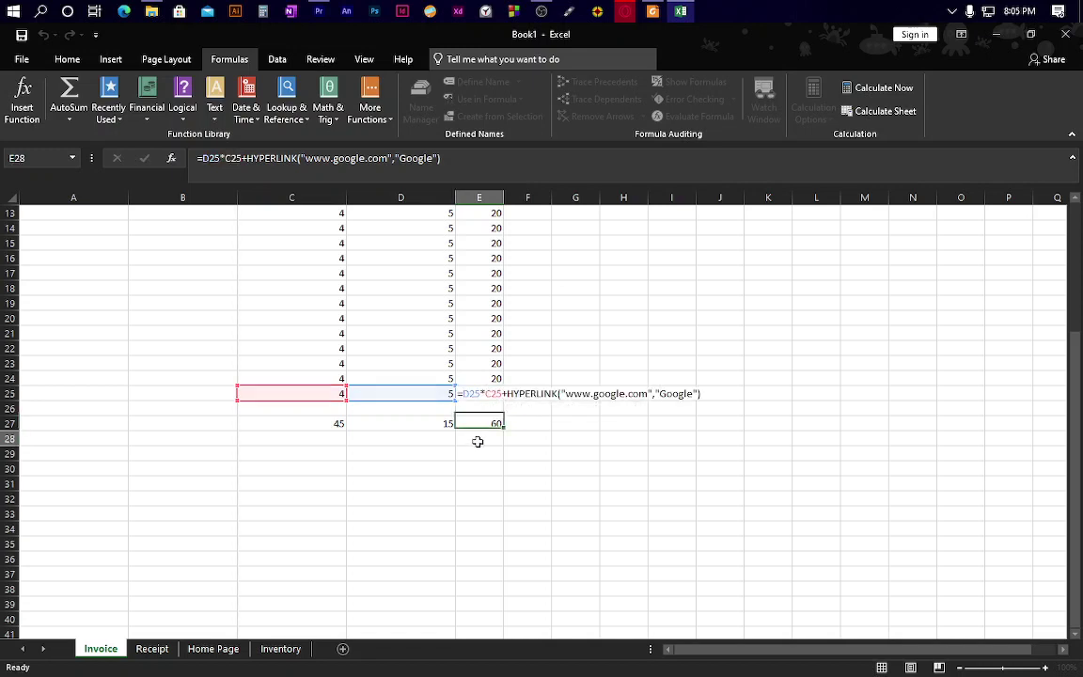
Examine the formulas in cells E27 and E25 and compare them with the Total values above.
{"action": "left_click", "coordinate": [489, 423]}
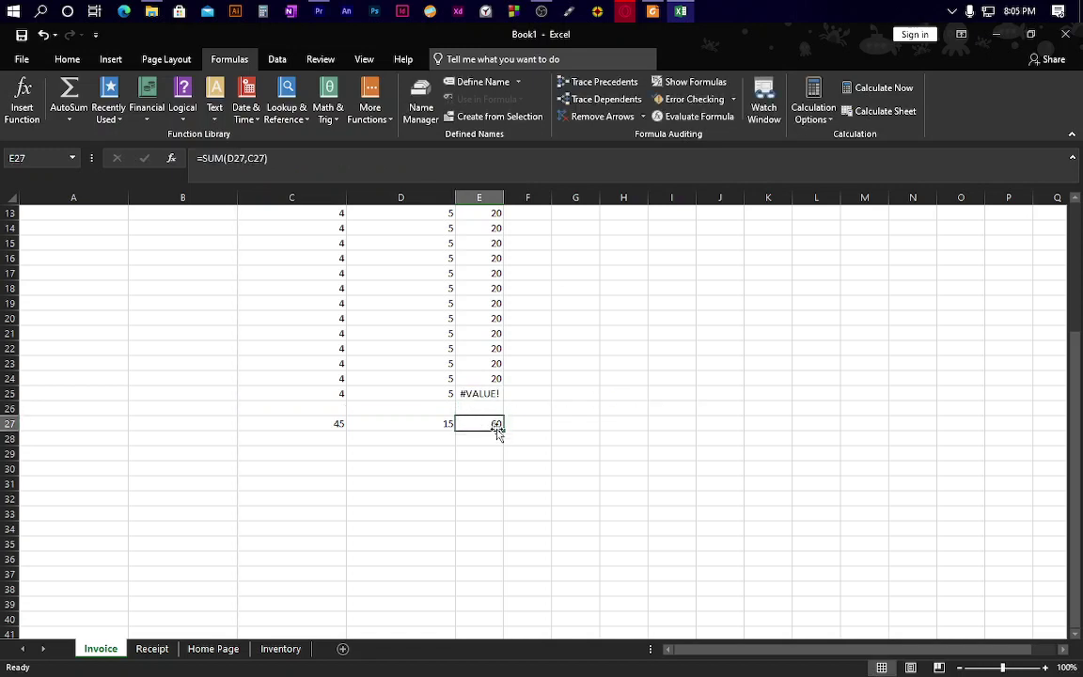
{"action": "left_click", "coordinate": [475, 378]}
{"action": "left_click", "coordinate": [478, 396]}
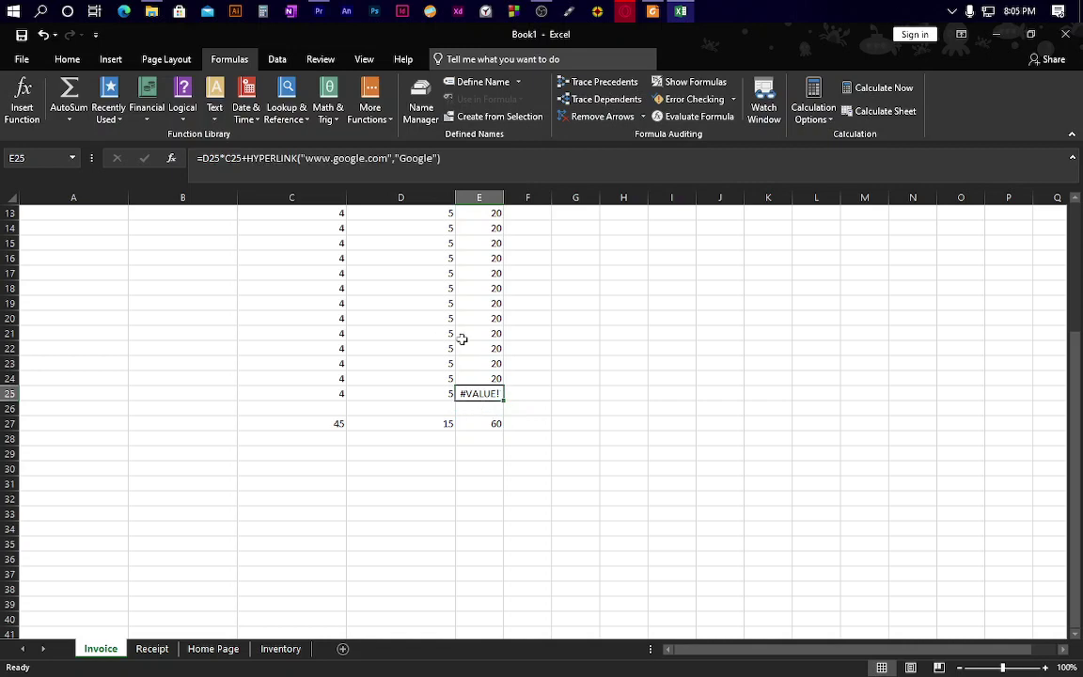
{"action": "left_click", "coordinate": [489, 365]}
{"action": "left_click", "coordinate": [465, 398]}
{"action": "left_click", "coordinate": [476, 425]}
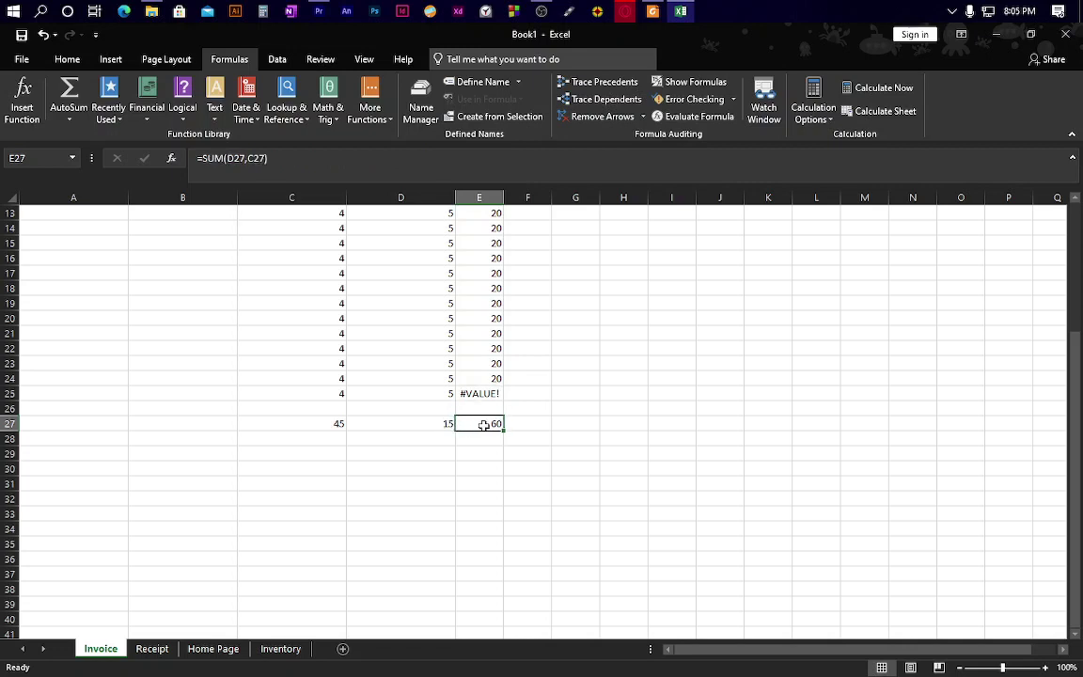
Try to replace the first reference in the E27 formula with a range starting at C8, and accept the suggested correction.
{"action": "left_click", "coordinate": [217, 158]}
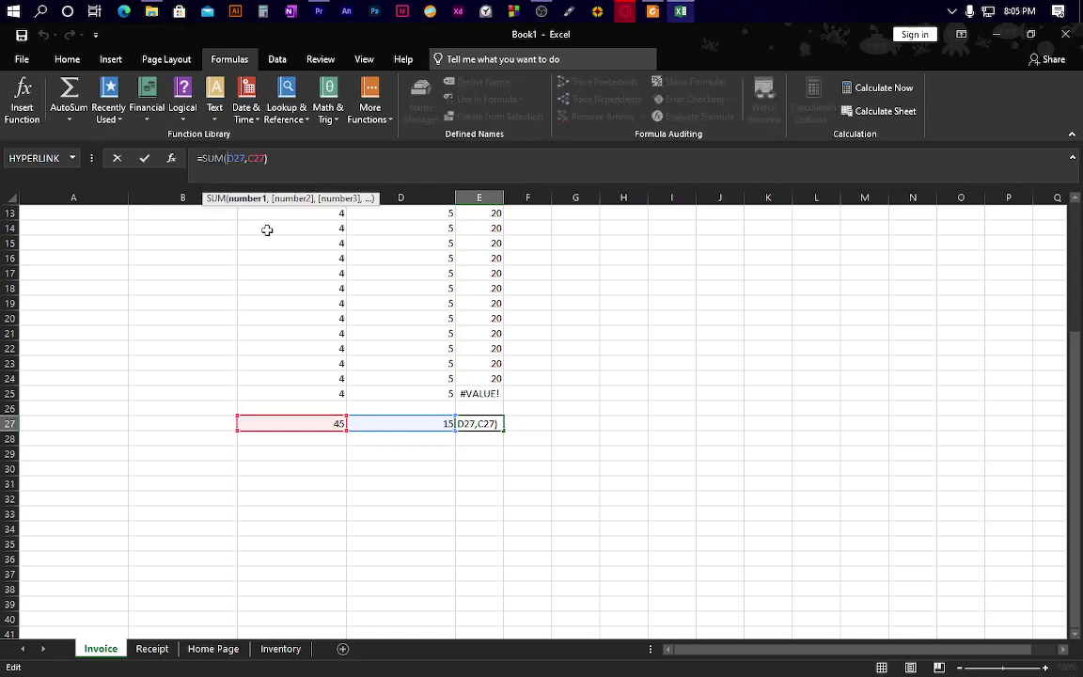
{"action": "left_click", "coordinate": [475, 320]}
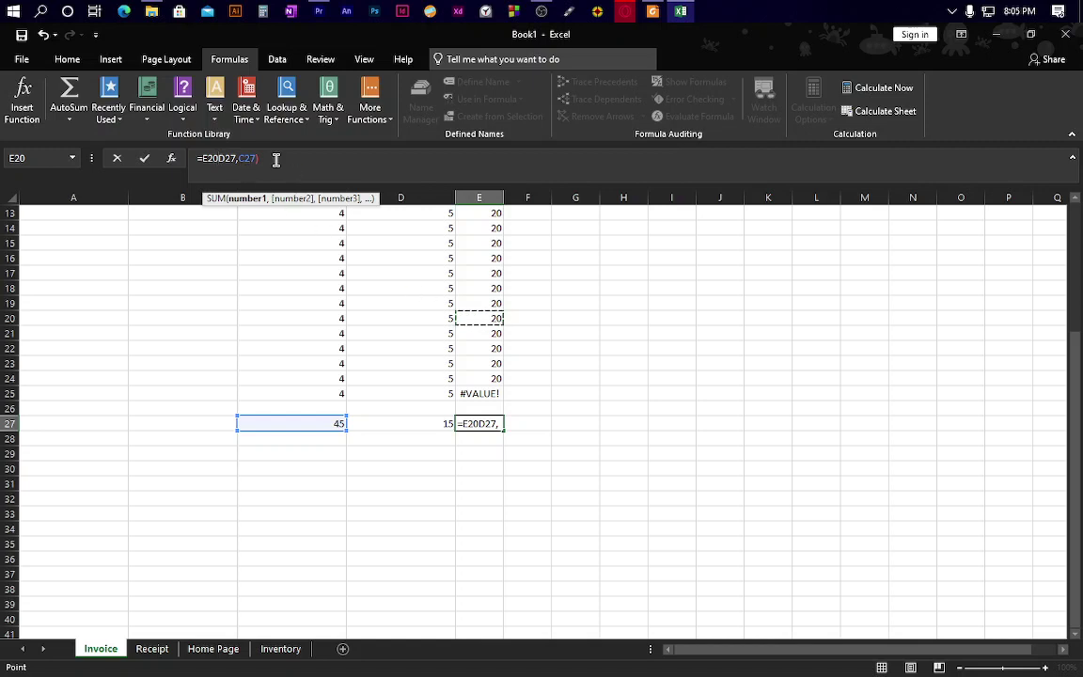
{"action": "scroll", "coordinate": [700, 448], "scroll_direction": "up", "scroll_amount": 4}
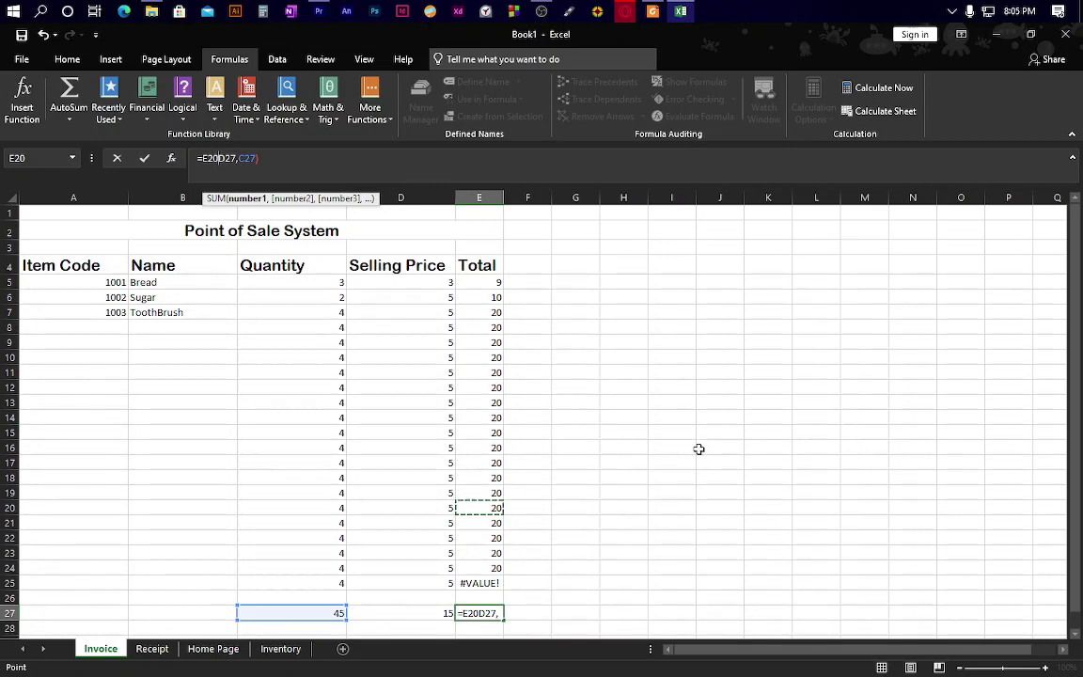
{"action": "left_click_drag", "start_coordinate": [532, 612], "coordinate": [274, 328]}
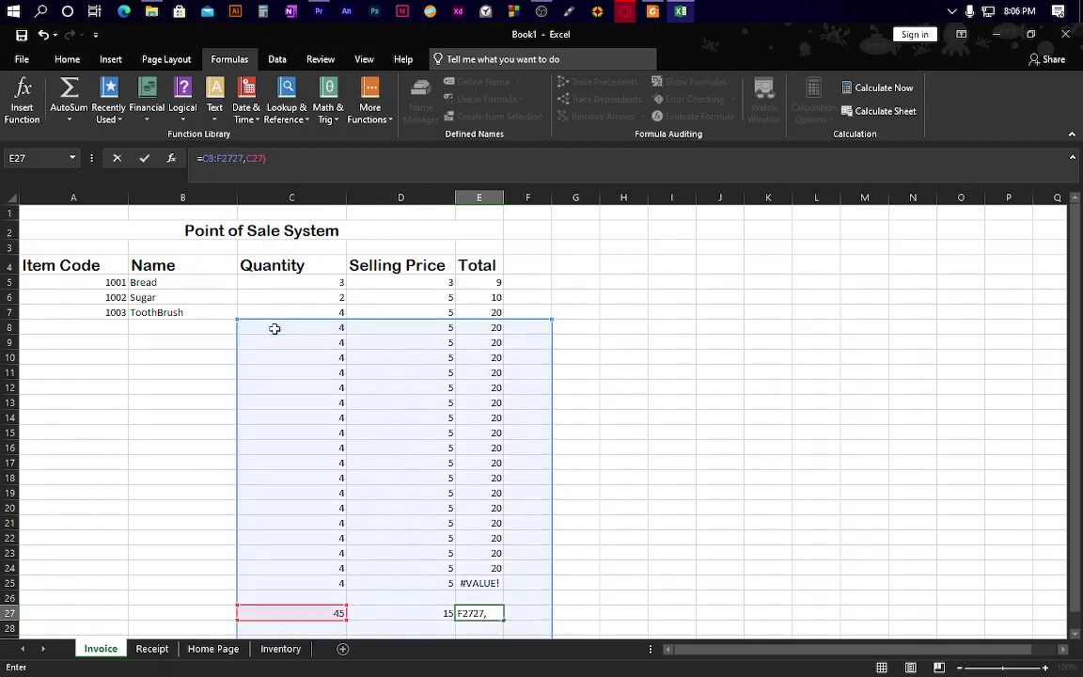
{"action": "key", "text": "BackSpace"}
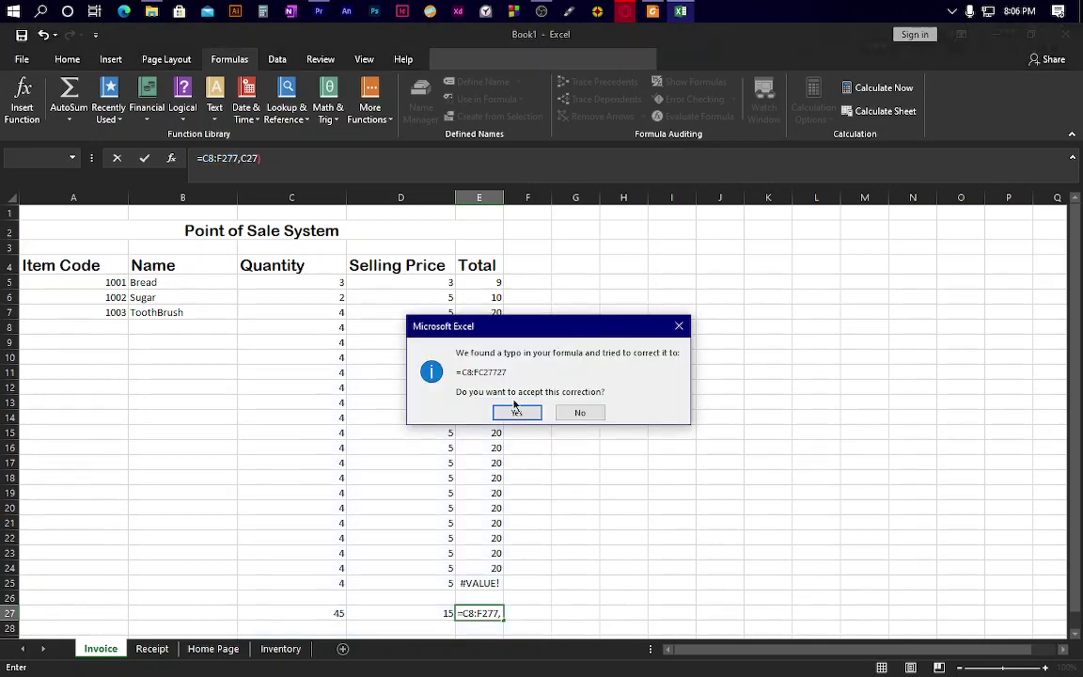
{"action": "left_click", "coordinate": [516, 411]}
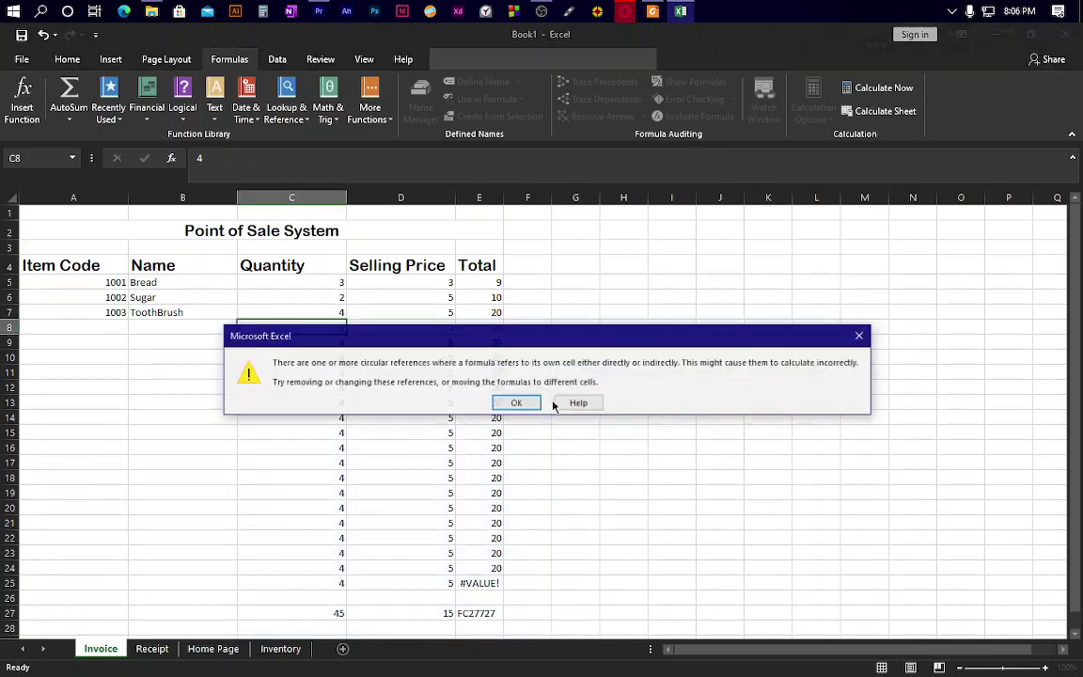
{"action": "left_click", "coordinate": [525, 402]}
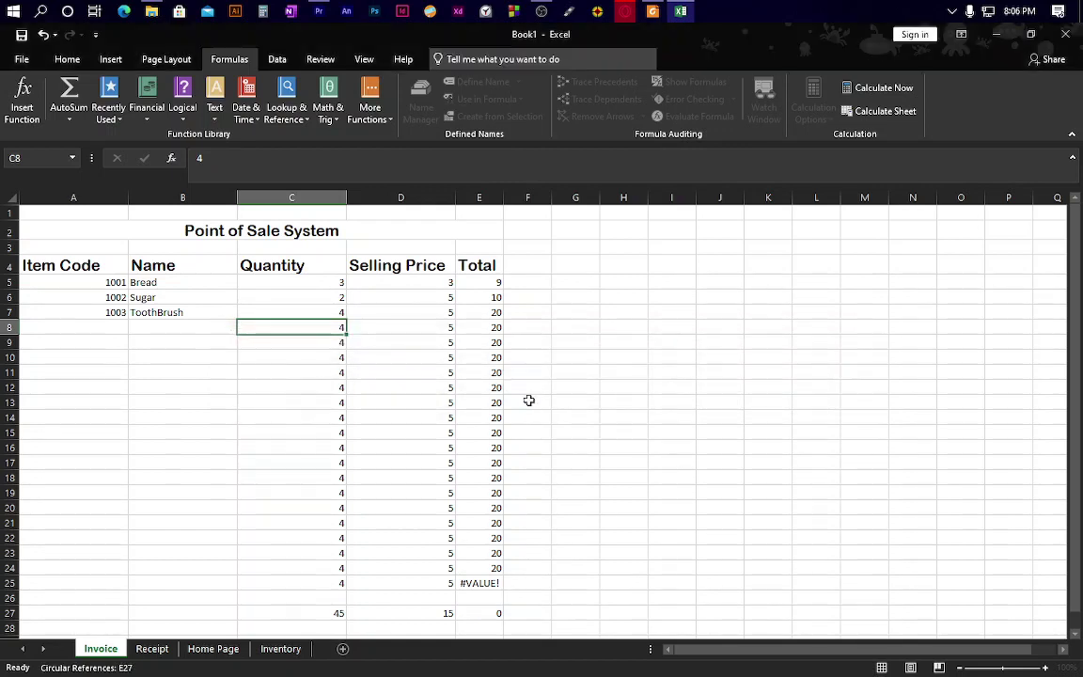
{"action": "left_click", "coordinate": [528, 401]}
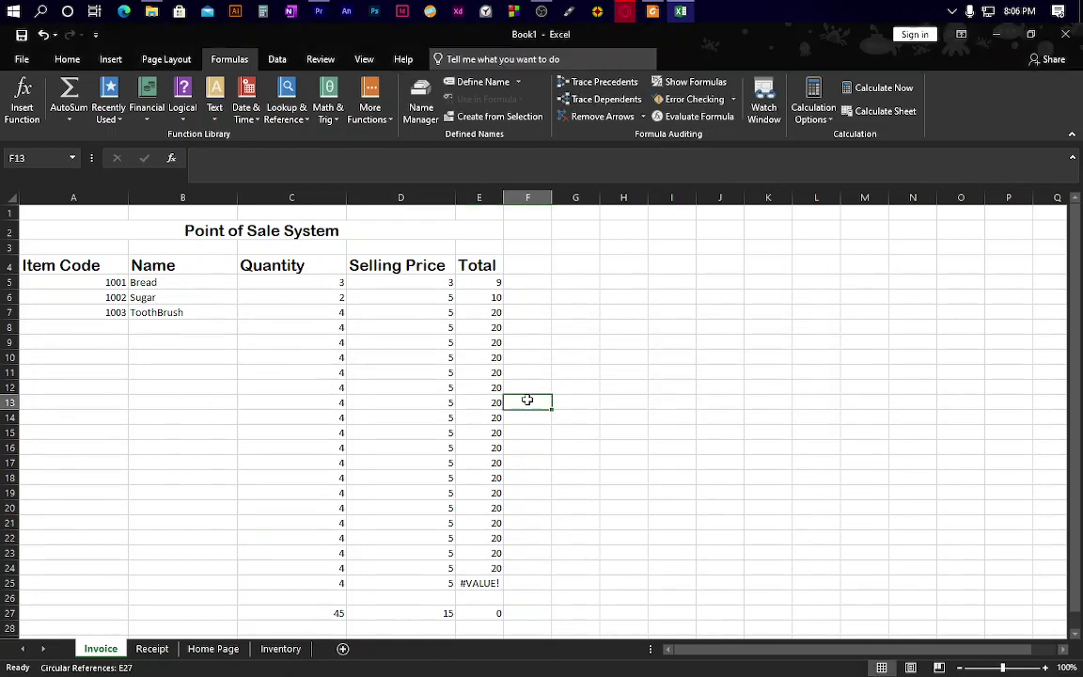
Clear the contents of the range C8:E27 below the three item rows.
{"action": "left_click", "coordinate": [509, 616]}
{"action": "left_click", "coordinate": [485, 612]}
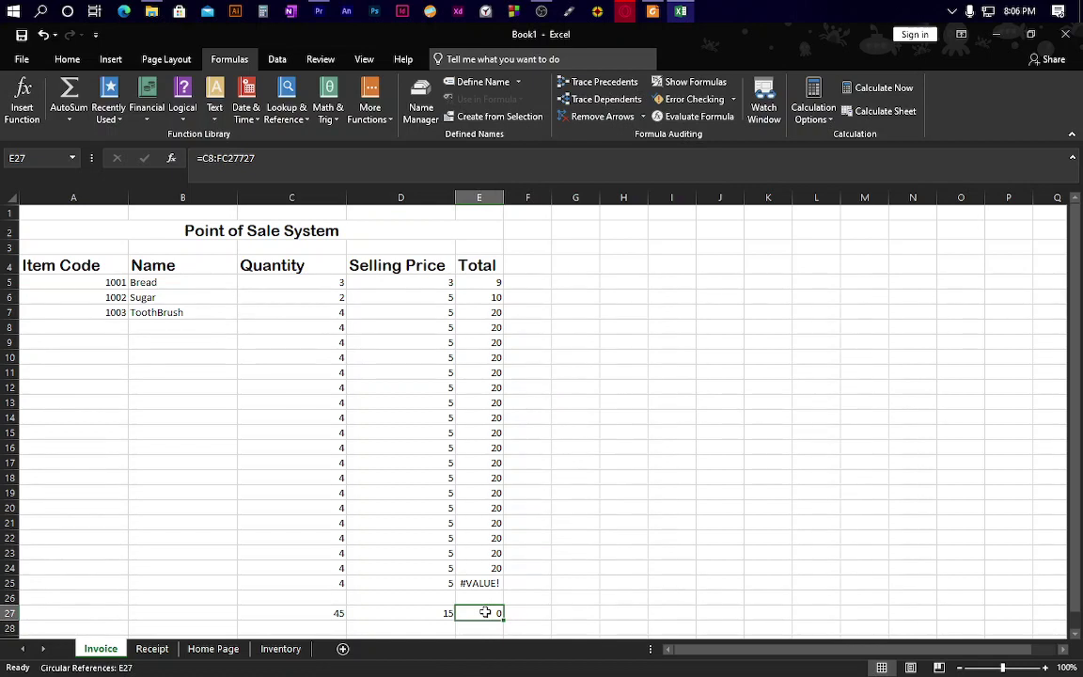
{"action": "left_click_drag", "start_coordinate": [485, 613], "coordinate": [271, 327]}
{"action": "key", "text": "Delete"}
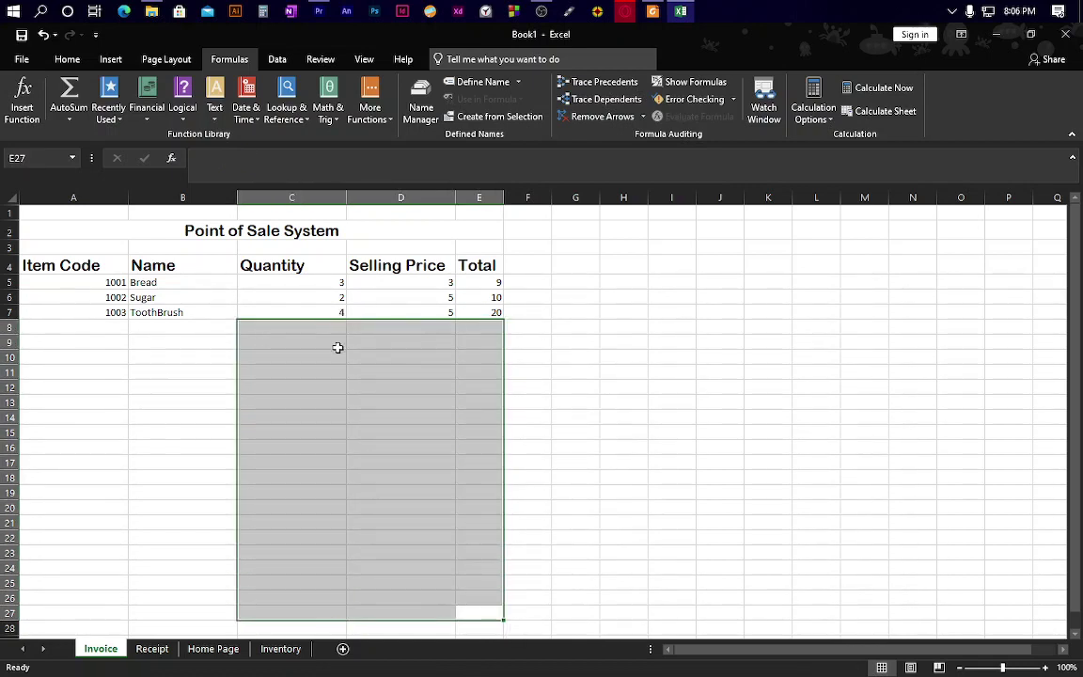
{"action": "left_click", "coordinate": [567, 367]}
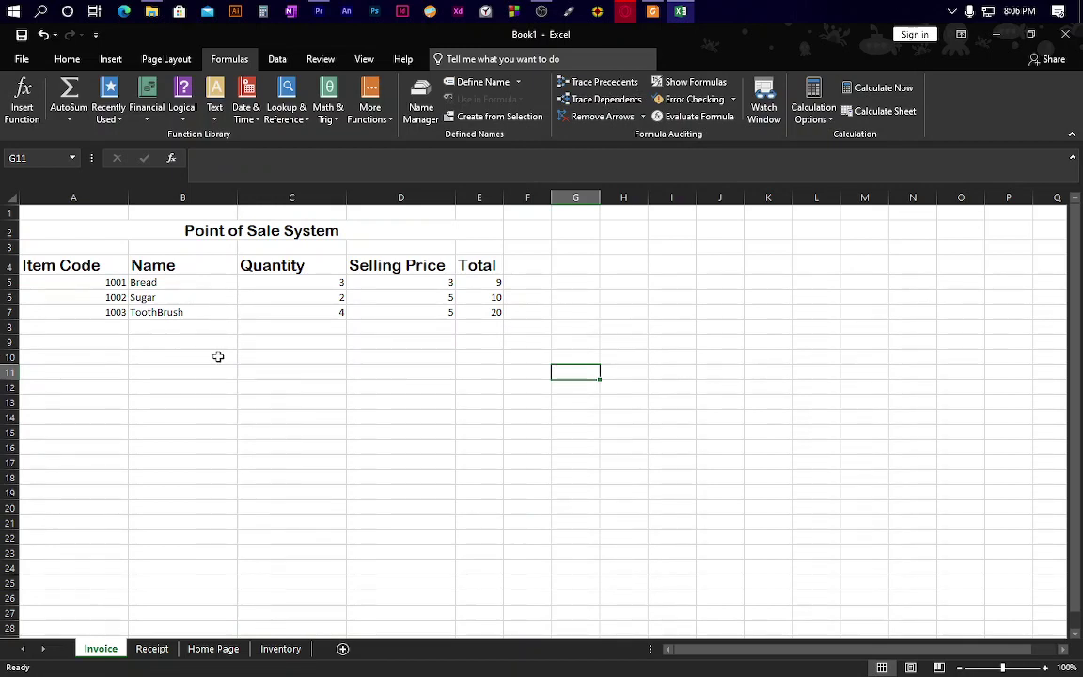
Insert the SUM function in E8 with the range E5:E7 as Number1.
{"action": "left_click", "coordinate": [490, 312]}
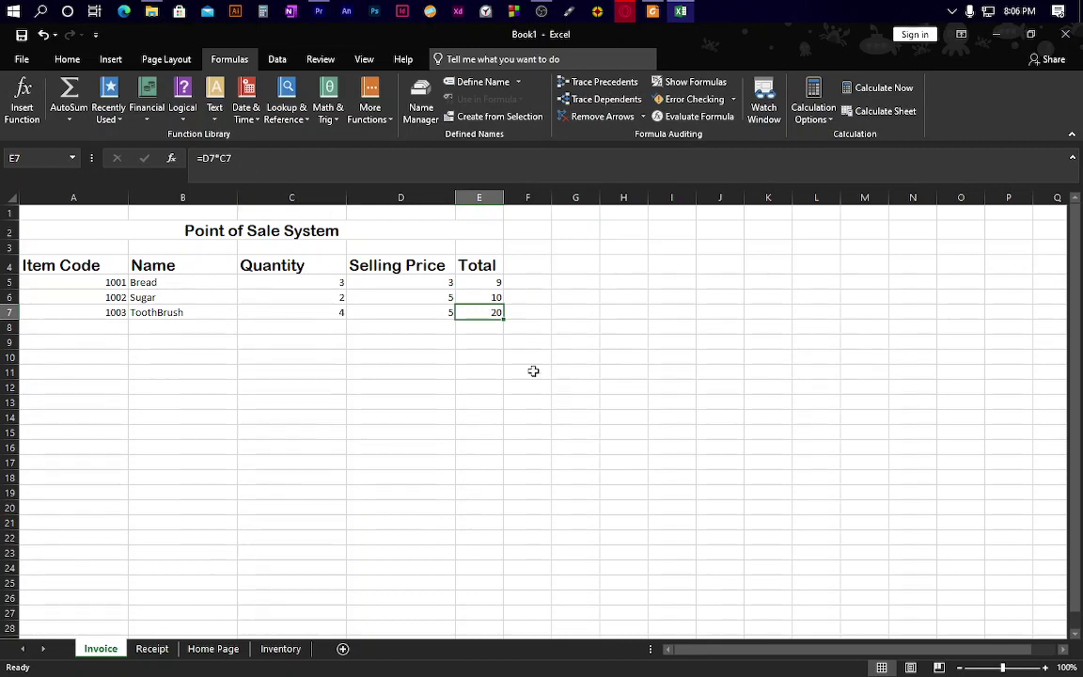
{"action": "left_click", "coordinate": [482, 327]}
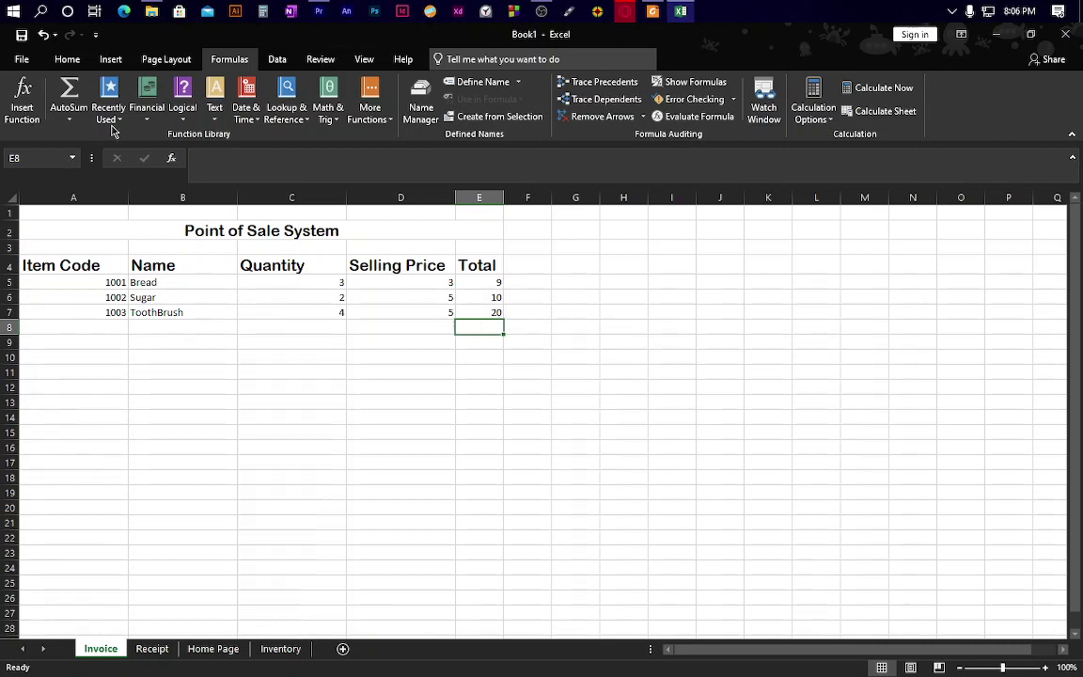
{"action": "left_click", "coordinate": [21, 111]}
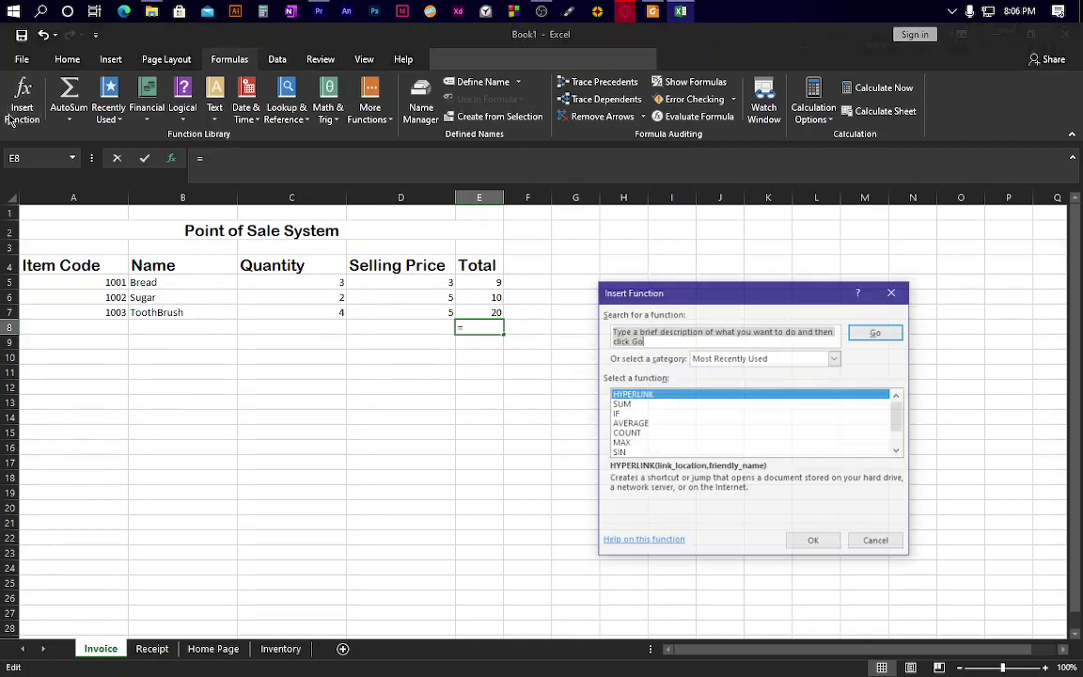
{"action": "left_click", "coordinate": [623, 406]}
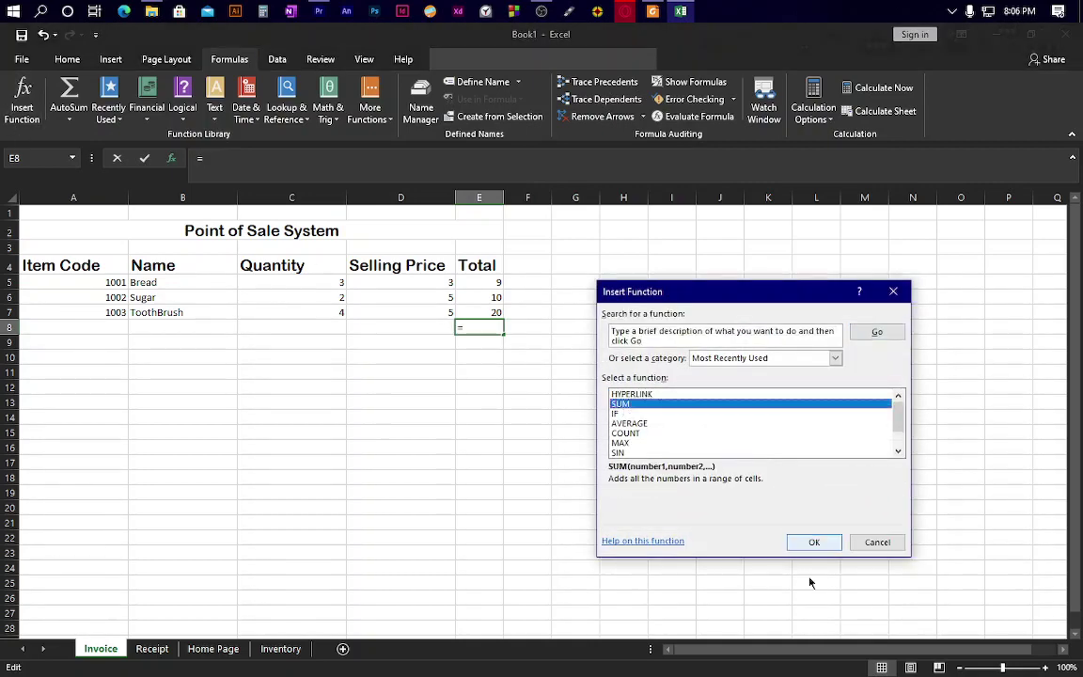
{"action": "left_click", "coordinate": [825, 543]}
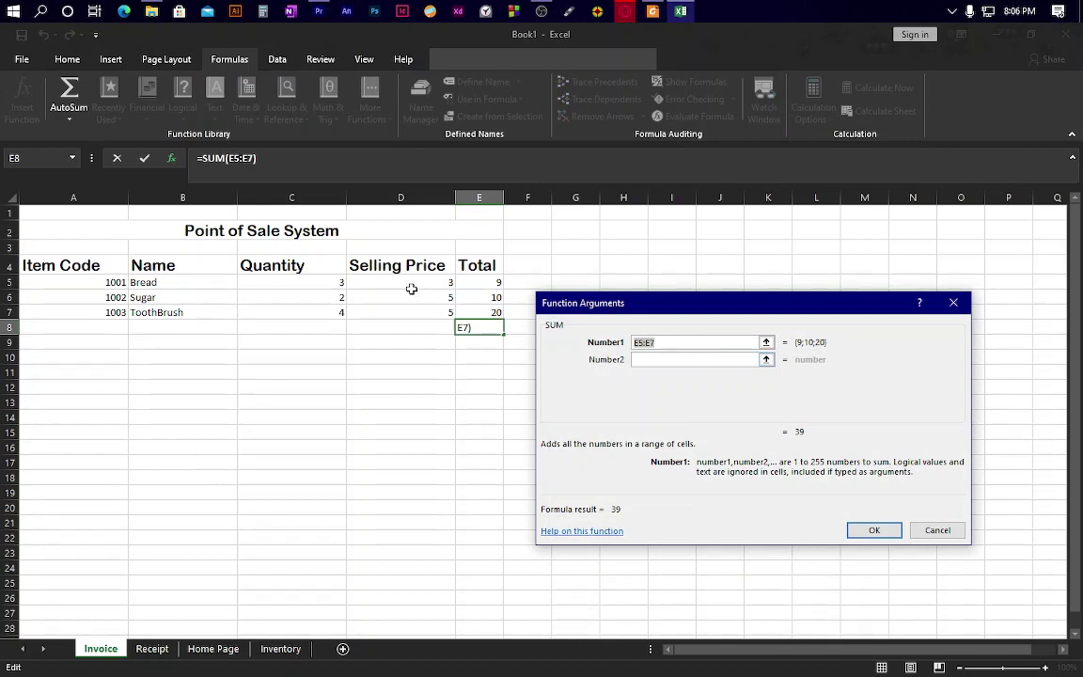
{"action": "left_click", "coordinate": [467, 285]}
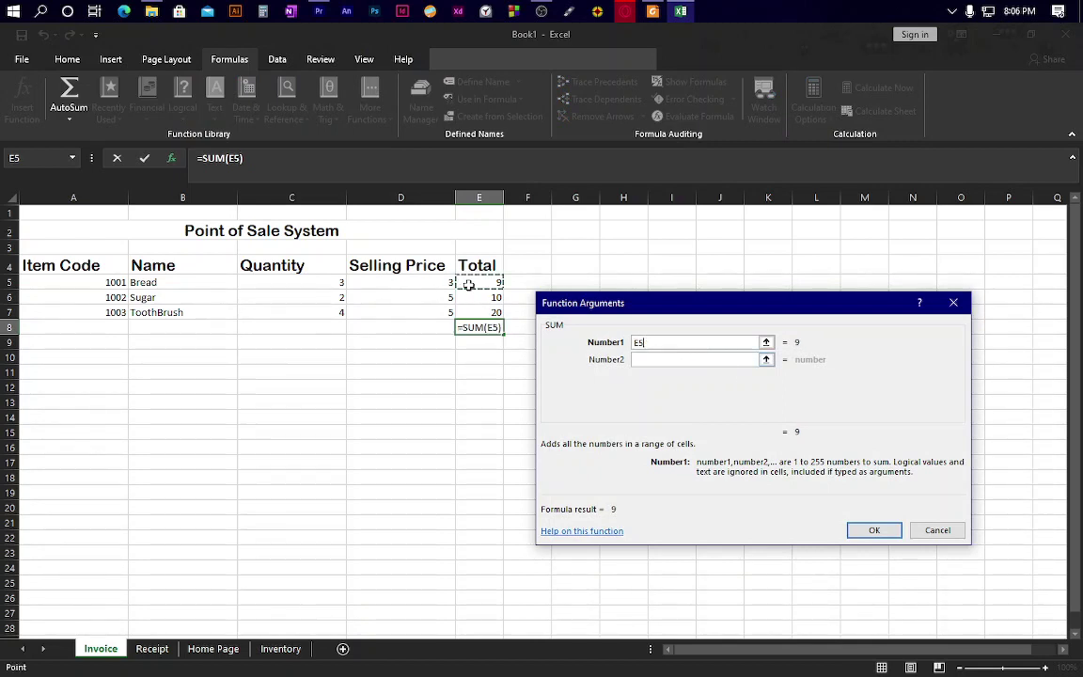
{"action": "left_click_drag", "start_coordinate": [467, 285], "coordinate": [479, 306]}
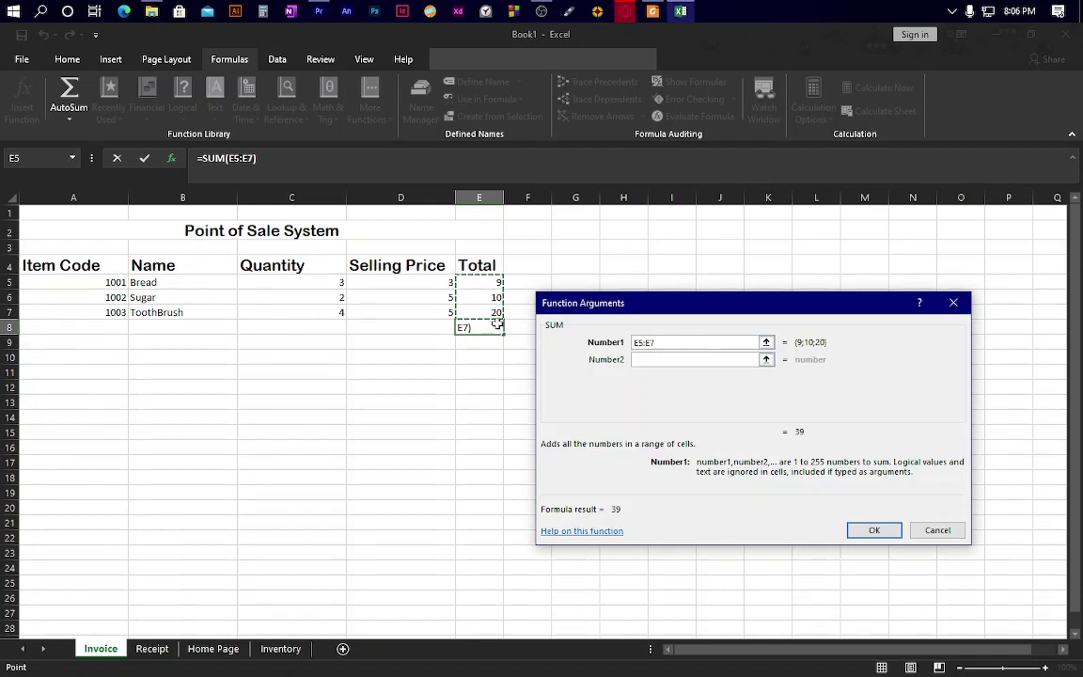
{"action": "left_click", "coordinate": [886, 532]}
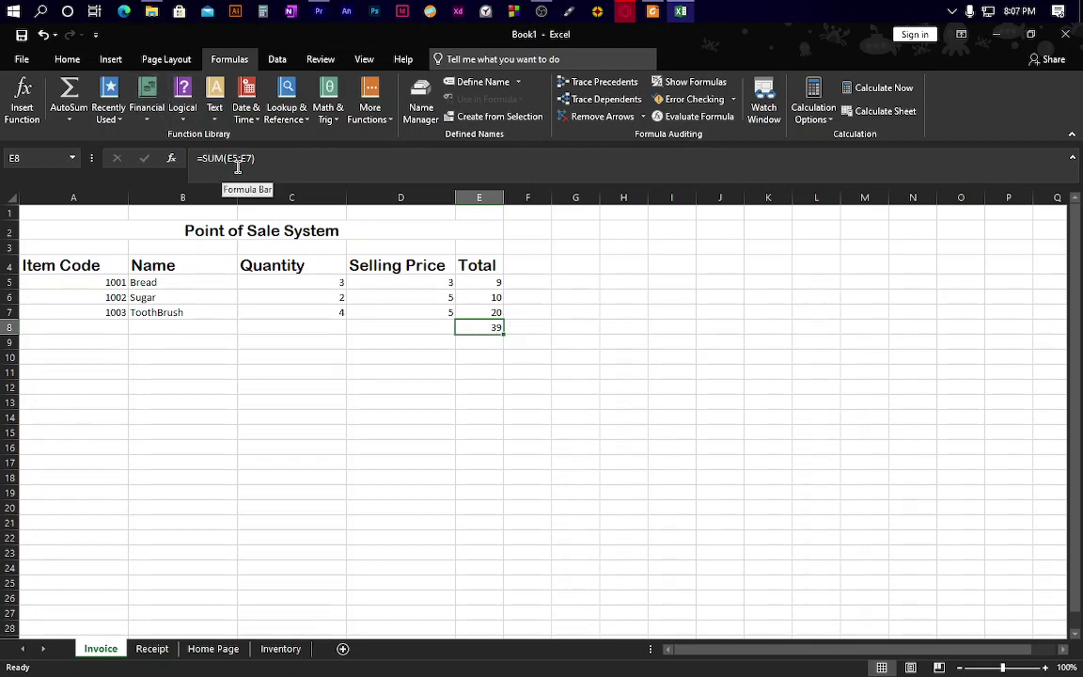
Examine the SUM formula in E8 and the first and last Total cells it covers, E5 and E7.
{"action": "left_click", "coordinate": [475, 283]}
{"action": "left_click", "coordinate": [476, 313]}
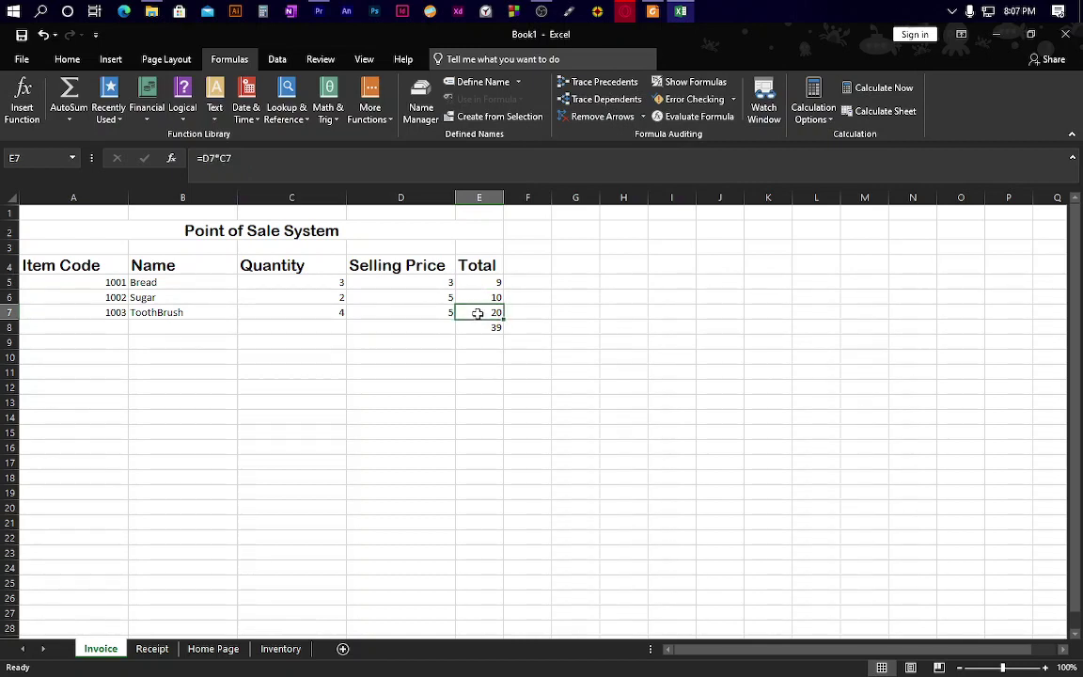
{"action": "left_click", "coordinate": [470, 330]}
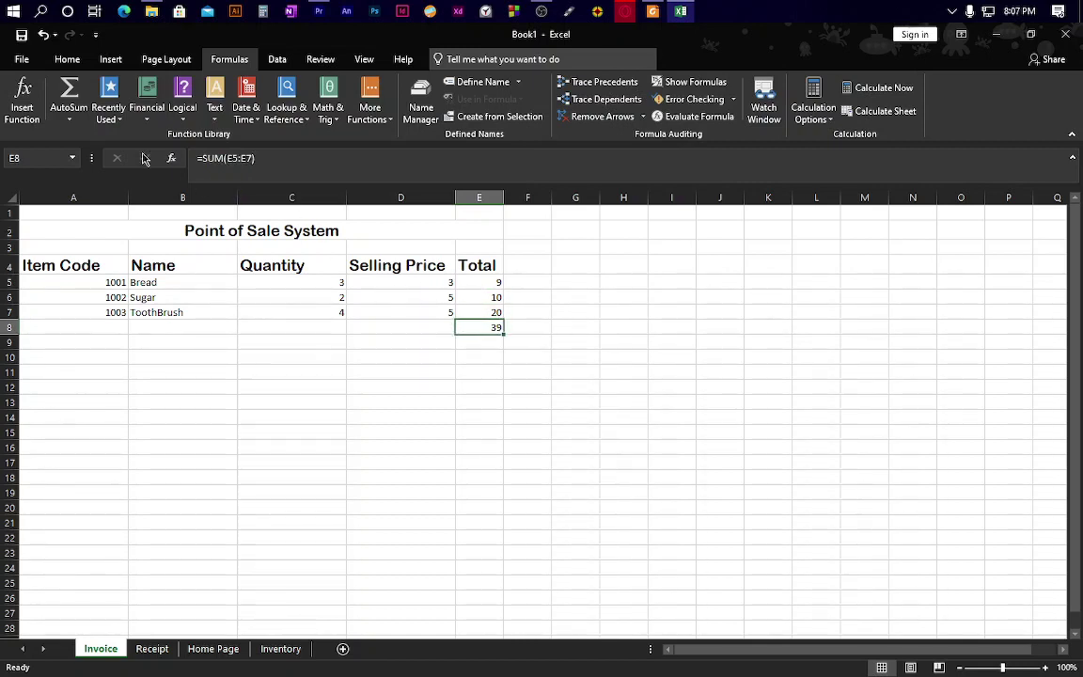
{"action": "left_click", "coordinate": [237, 158]}
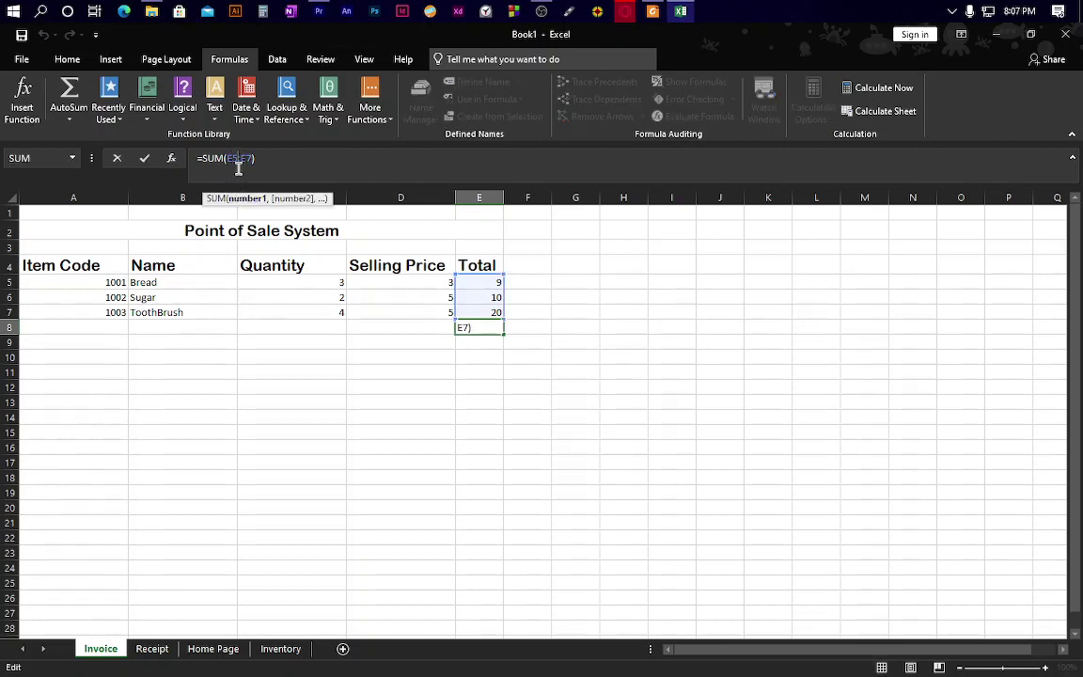
{"action": "left_click", "coordinate": [487, 282]}
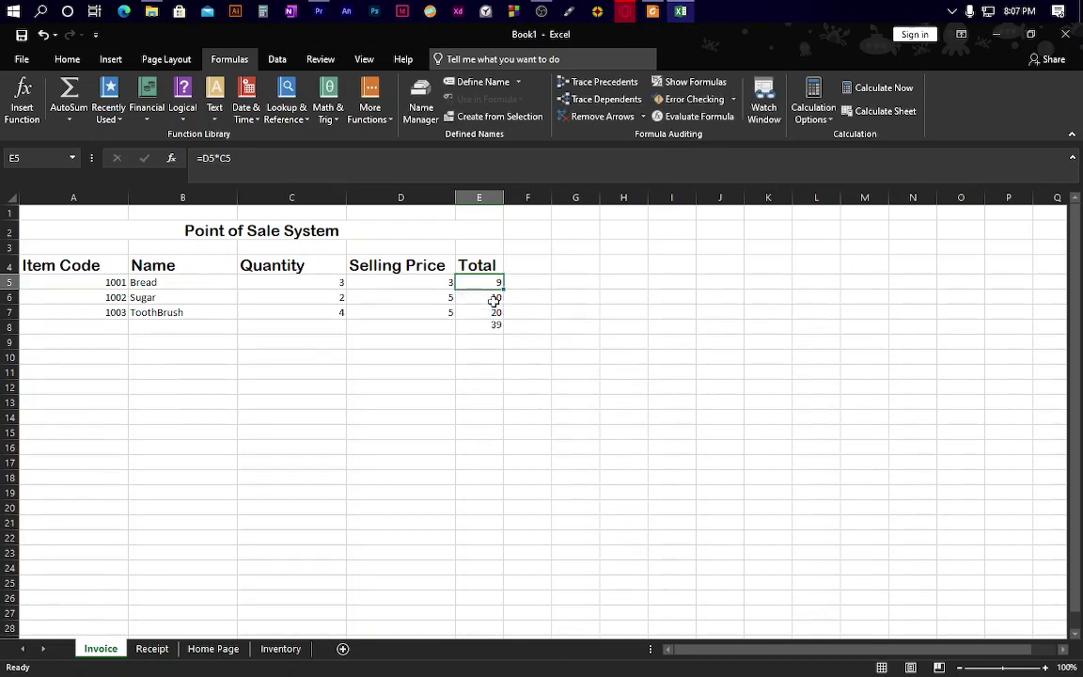
{"action": "left_click", "coordinate": [489, 312]}
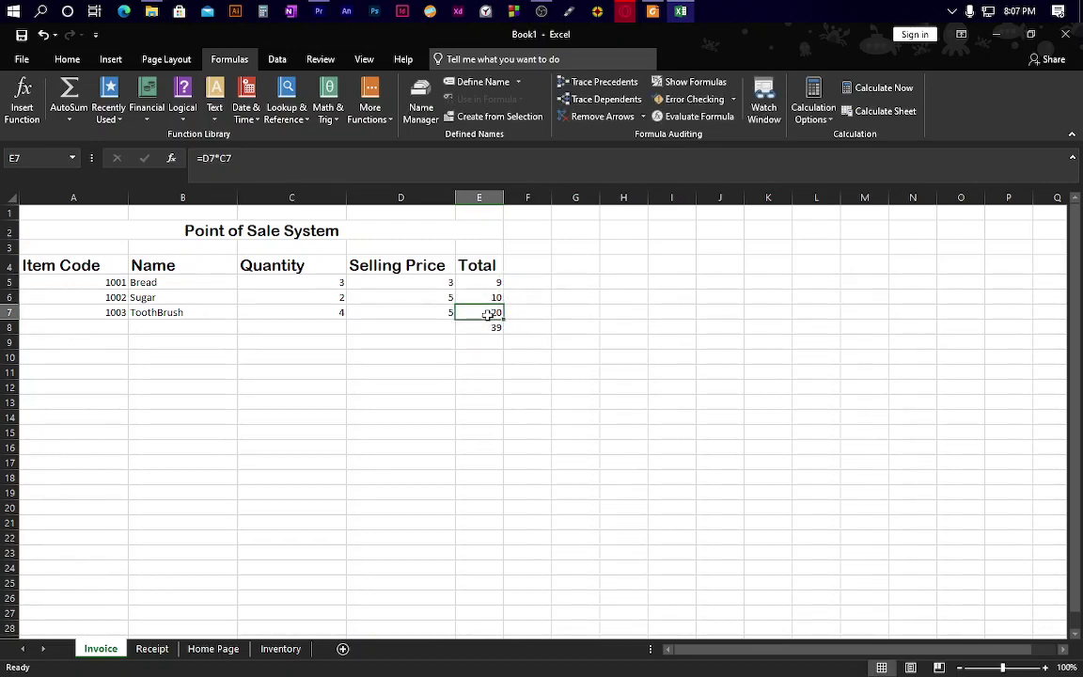
{"action": "left_click", "coordinate": [483, 329]}
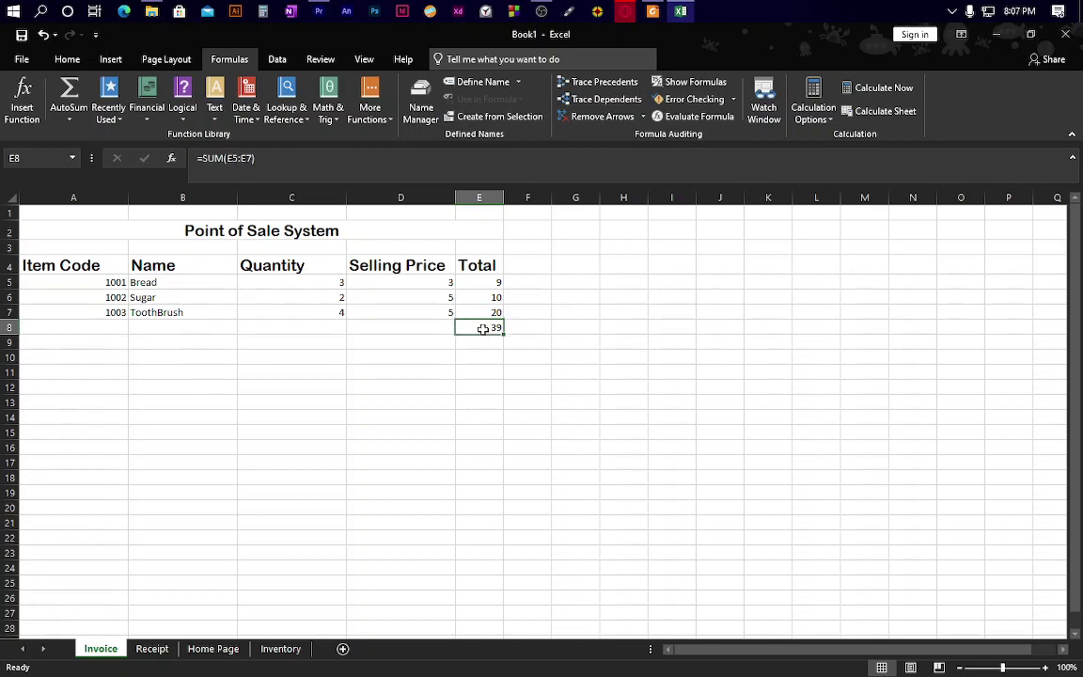
{"action": "left_click", "coordinate": [481, 282]}
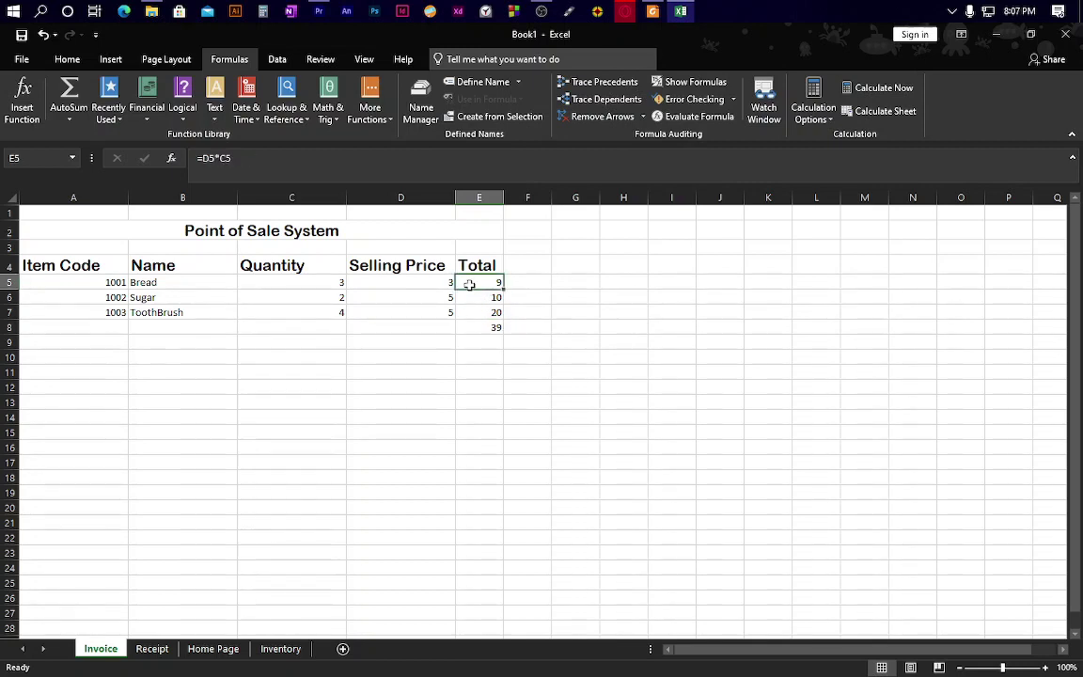
{"action": "left_click", "coordinate": [489, 315]}
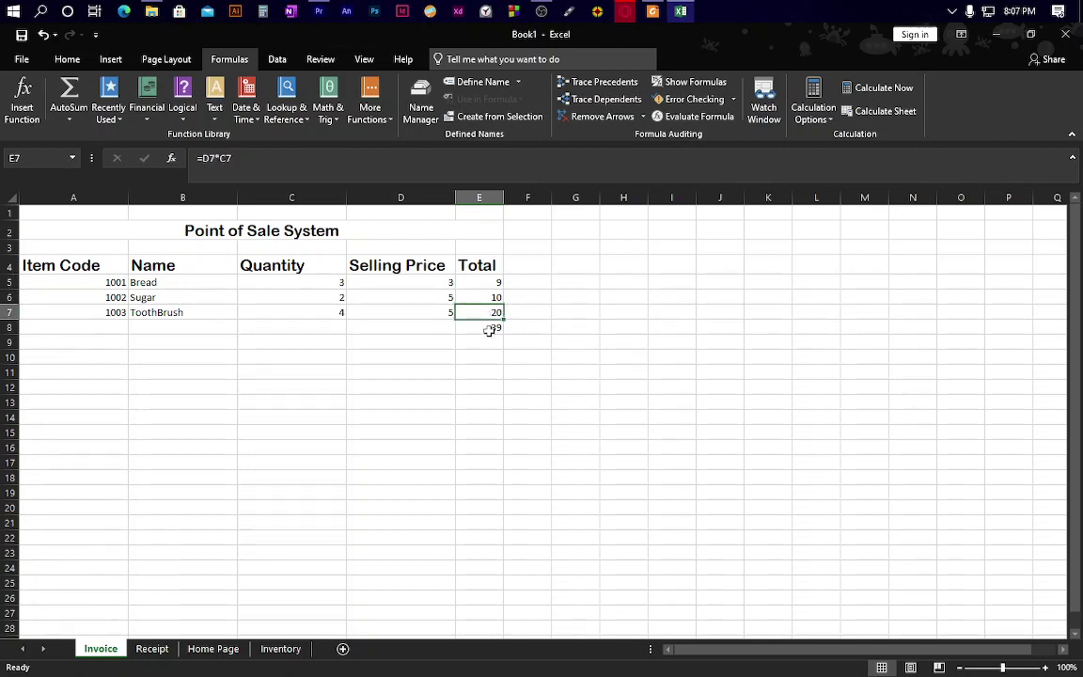
{"action": "left_click", "coordinate": [489, 329]}
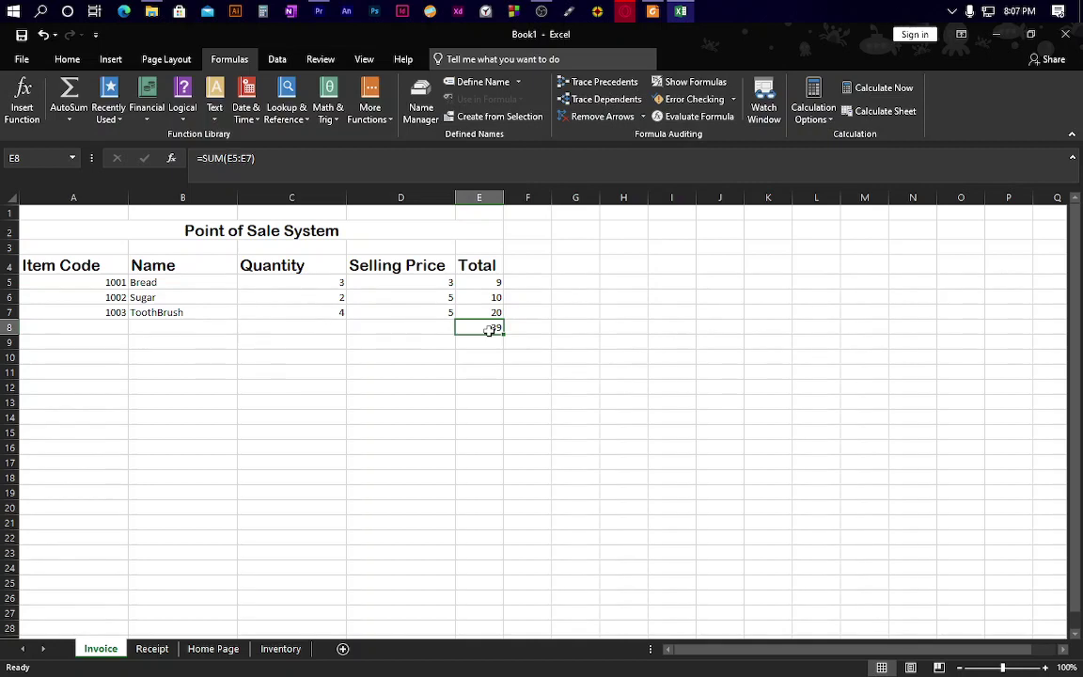
Enter the label Total in D8 beside the summed amount and make it bold.
{"action": "left_click", "coordinate": [437, 326]}
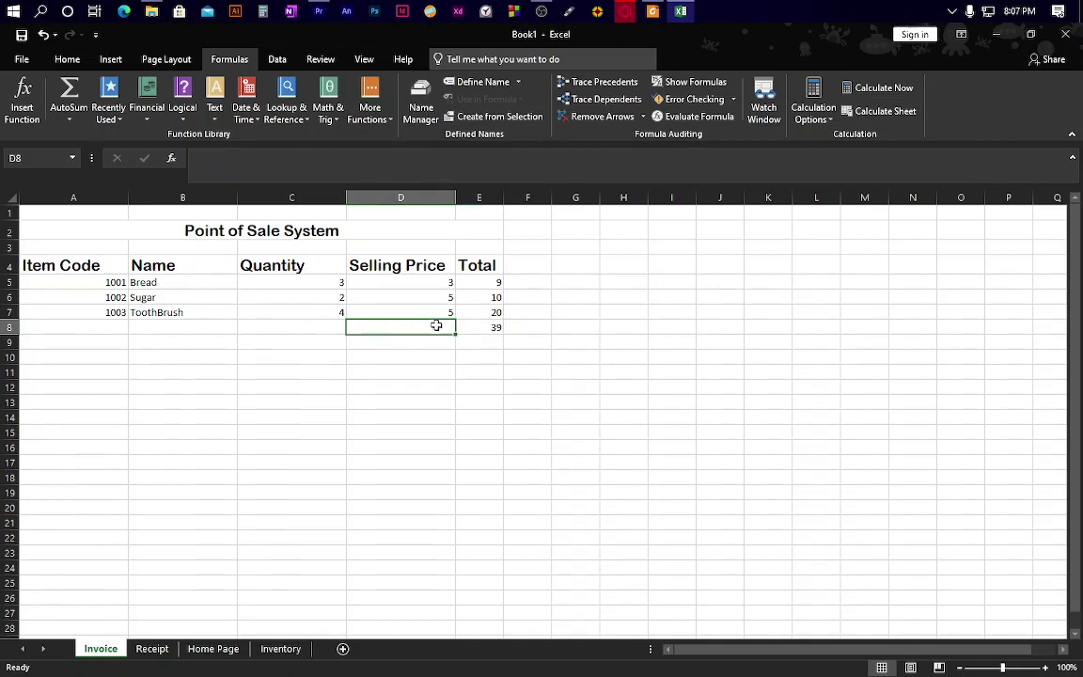
{"action": "type", "text": "Total"}
{"action": "key", "text": "Return"}
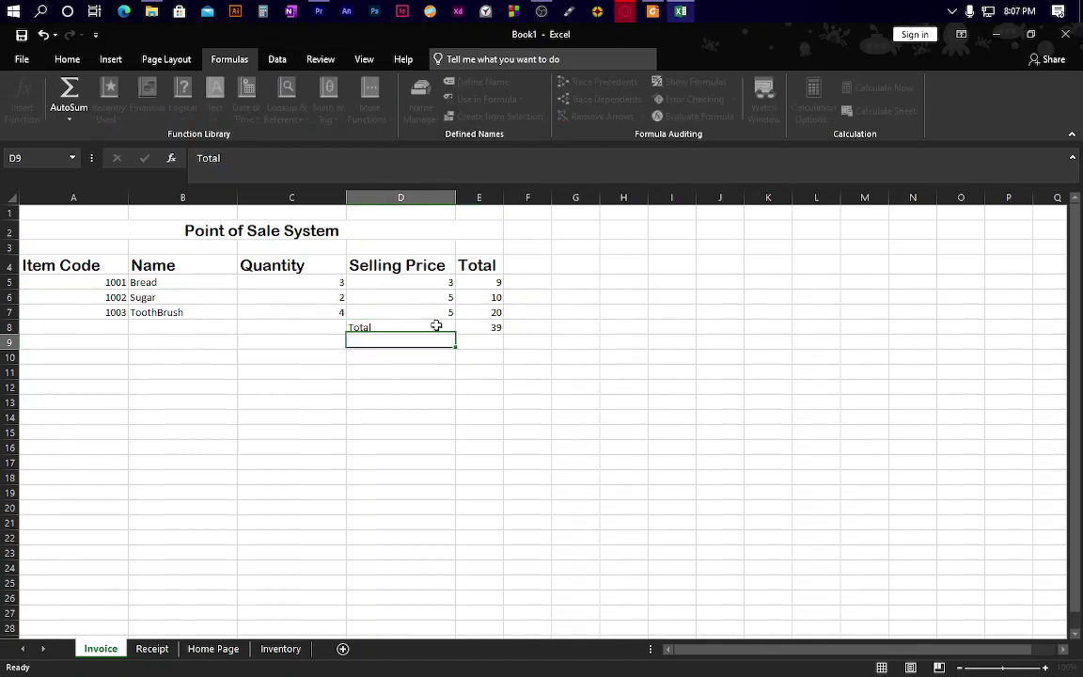
{"action": "left_click", "coordinate": [362, 326]}
{"action": "key", "text": "ctrl+b"}
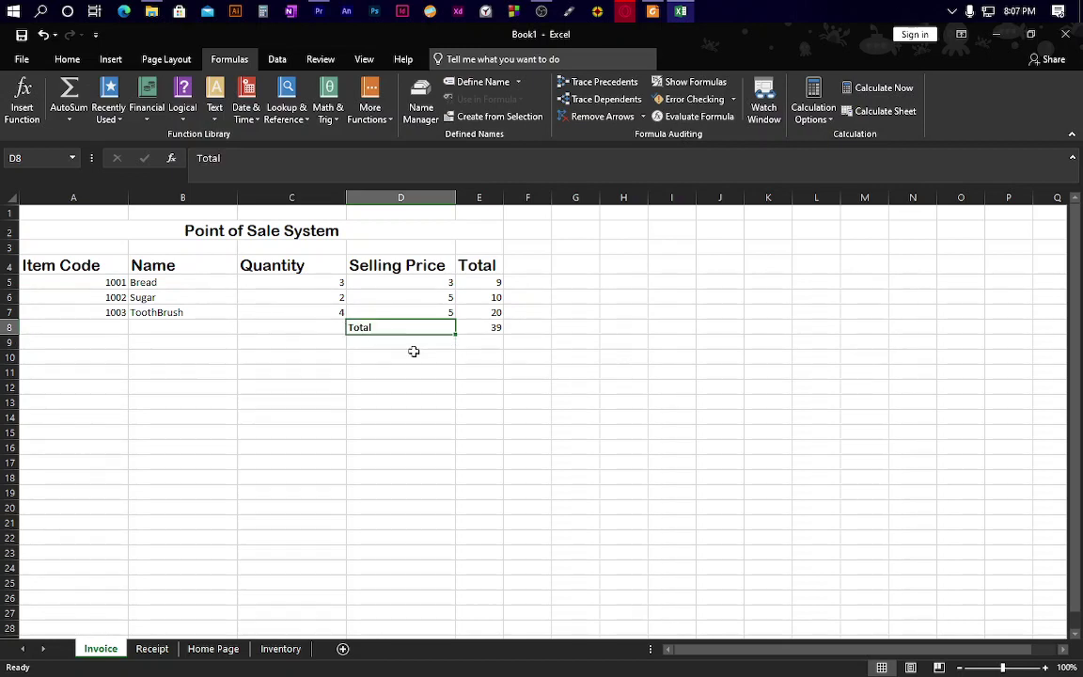
{"action": "left_click", "coordinate": [432, 357]}
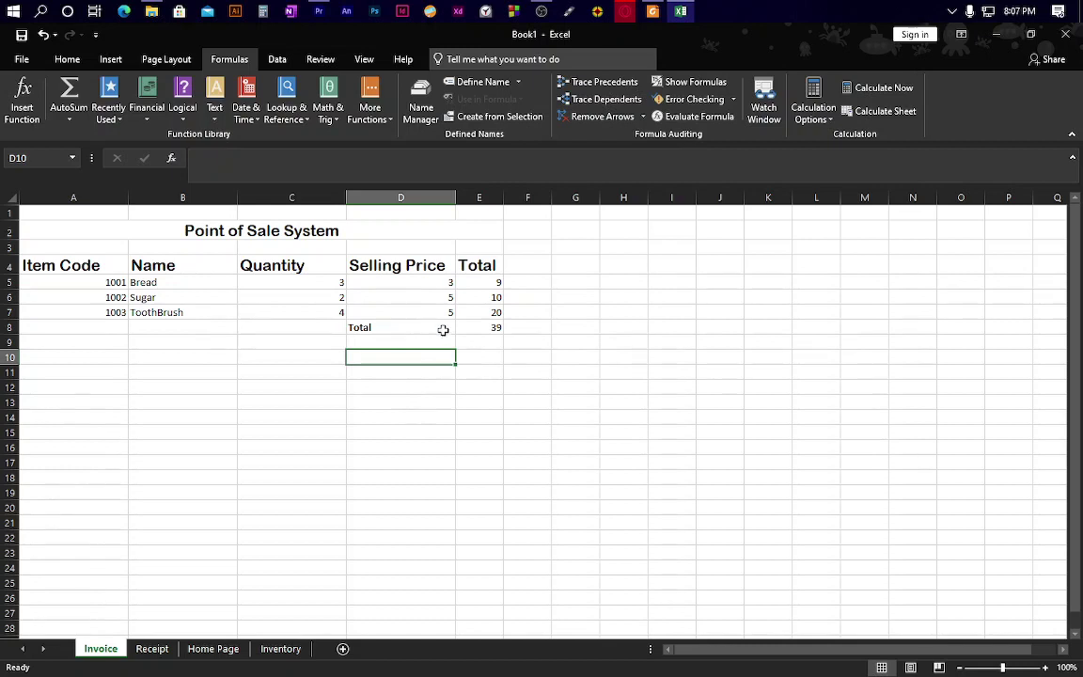